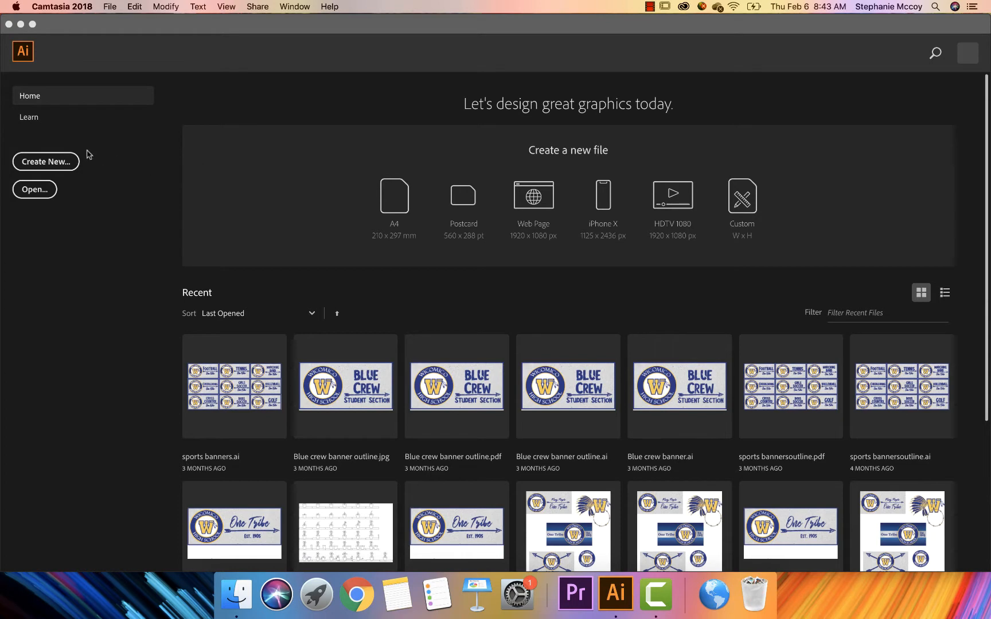
View the Learn tutorials page and return to the Home screen
left_click(31, 116)
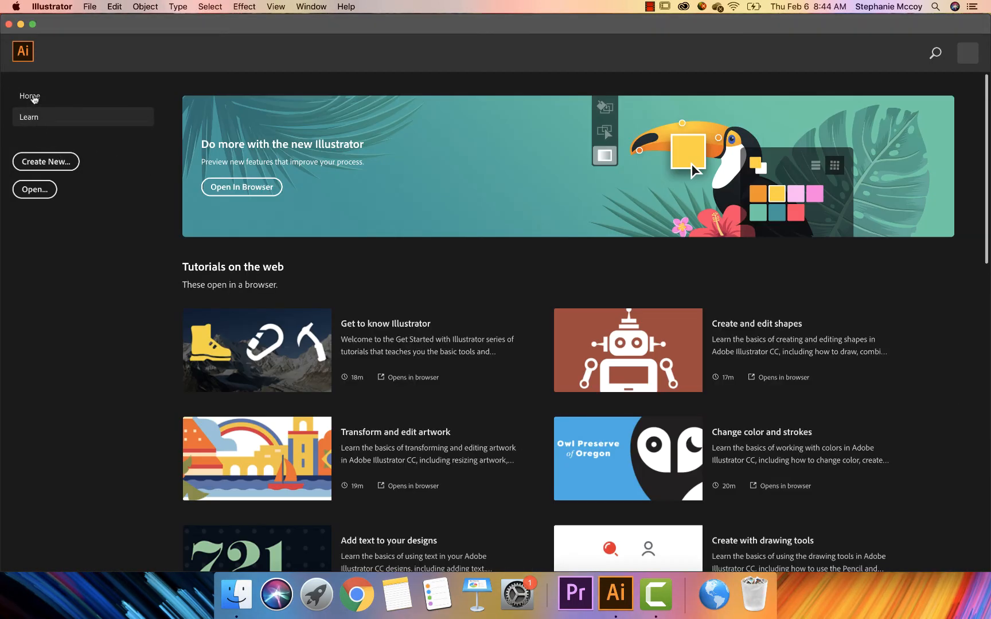
left_click(32, 97)
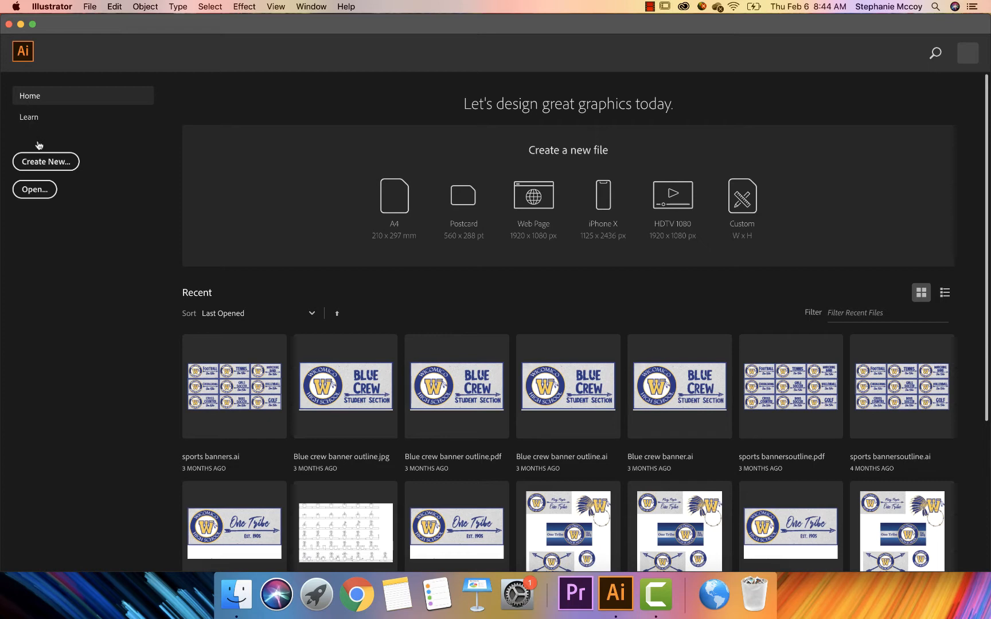
Create a new document from the Art & Illustration Poster preset, with units set to inches
left_click(48, 162)
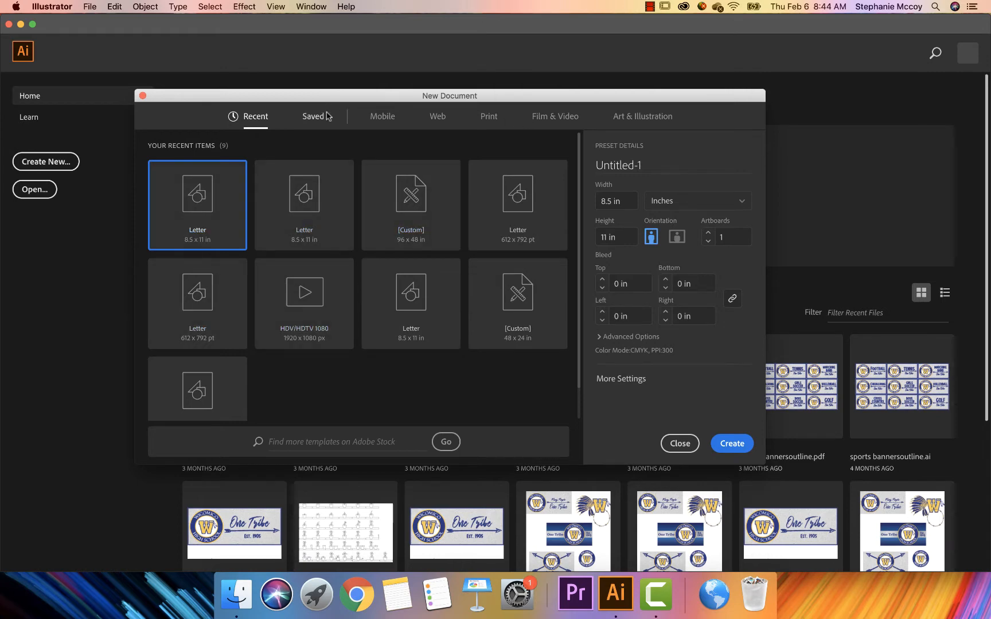
left_click(379, 122)
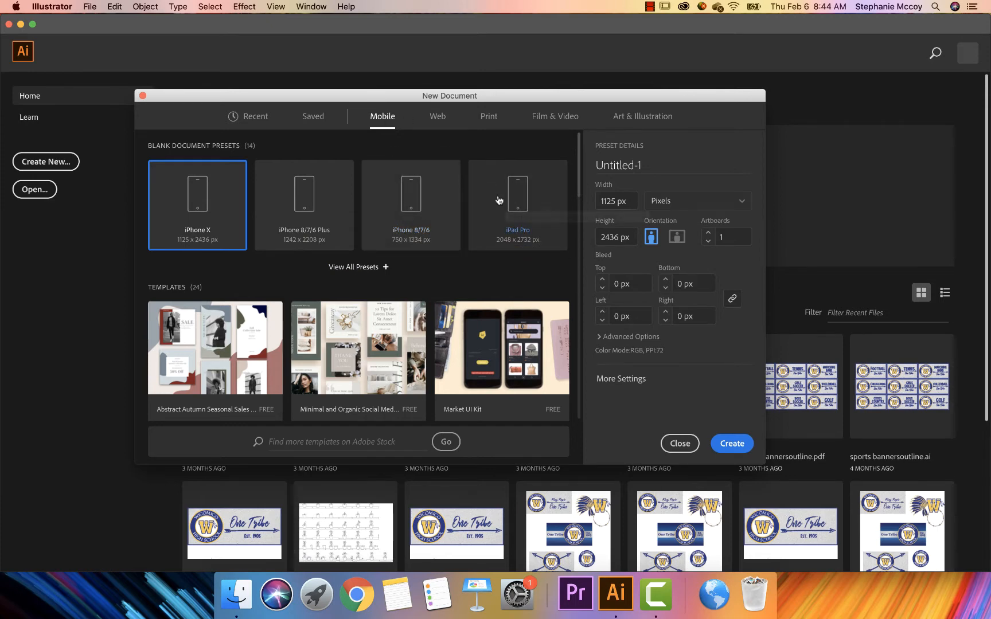
left_click(436, 117)
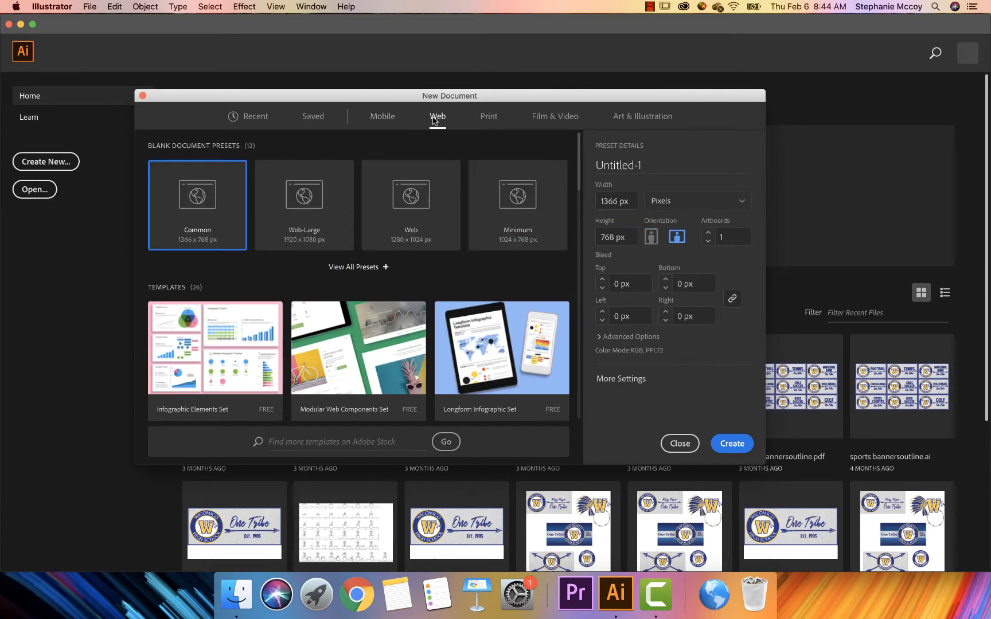
left_click(488, 117)
left_click(554, 118)
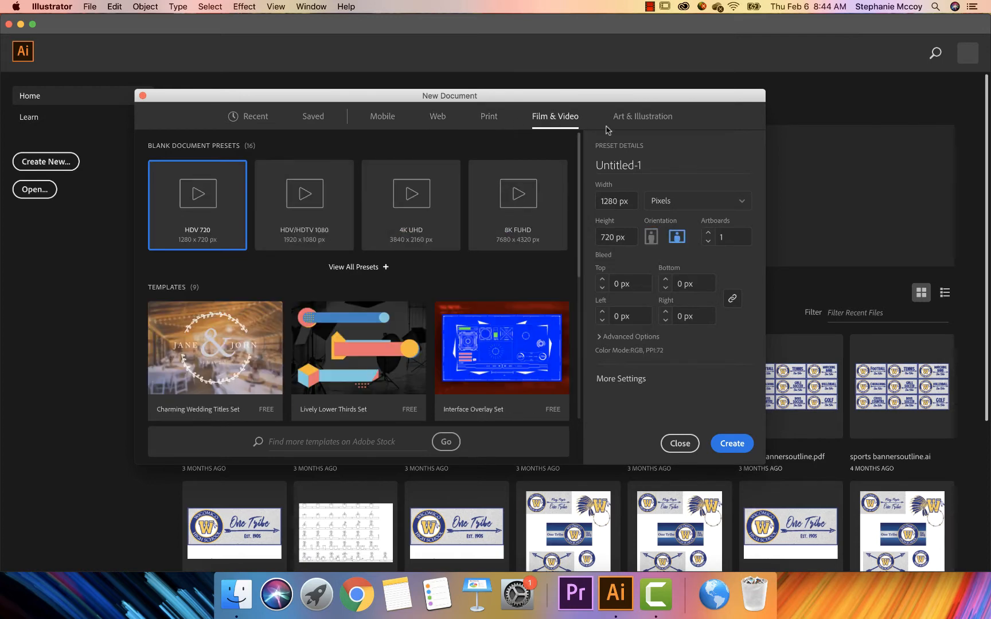
left_click(625, 120)
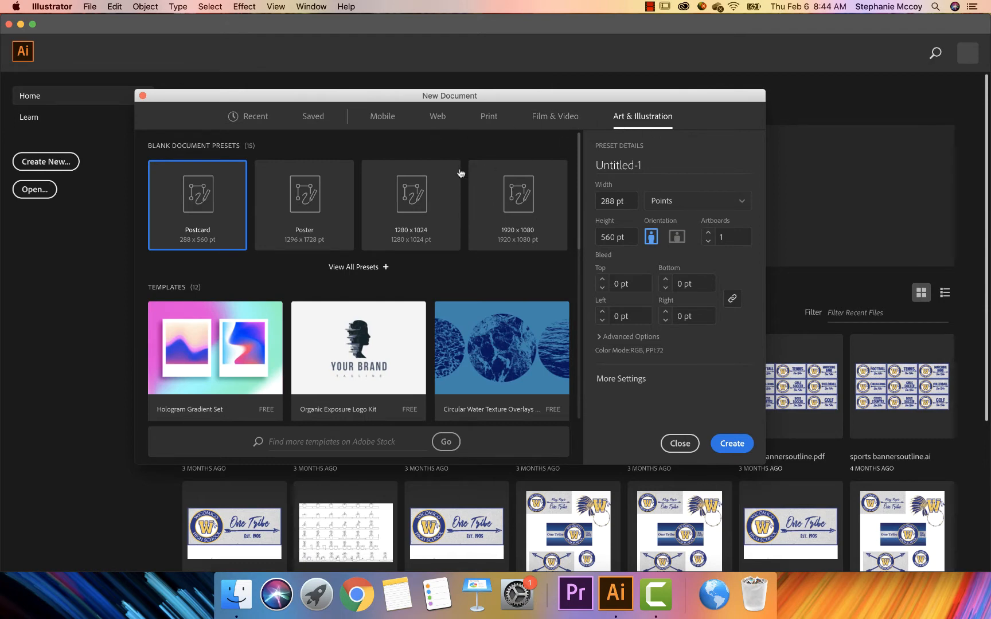
left_click(330, 189)
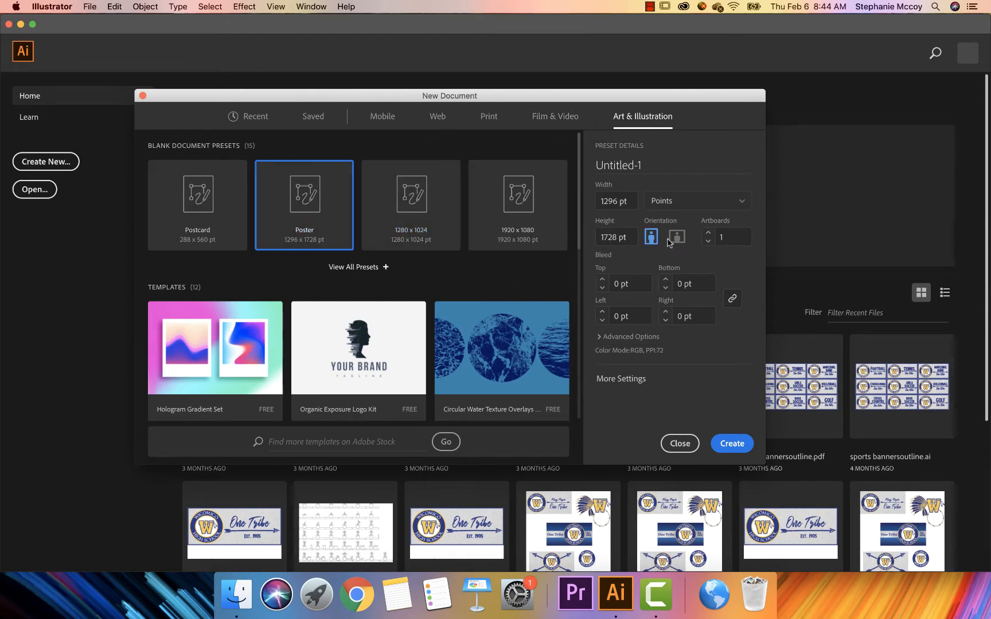
left_click(678, 211)
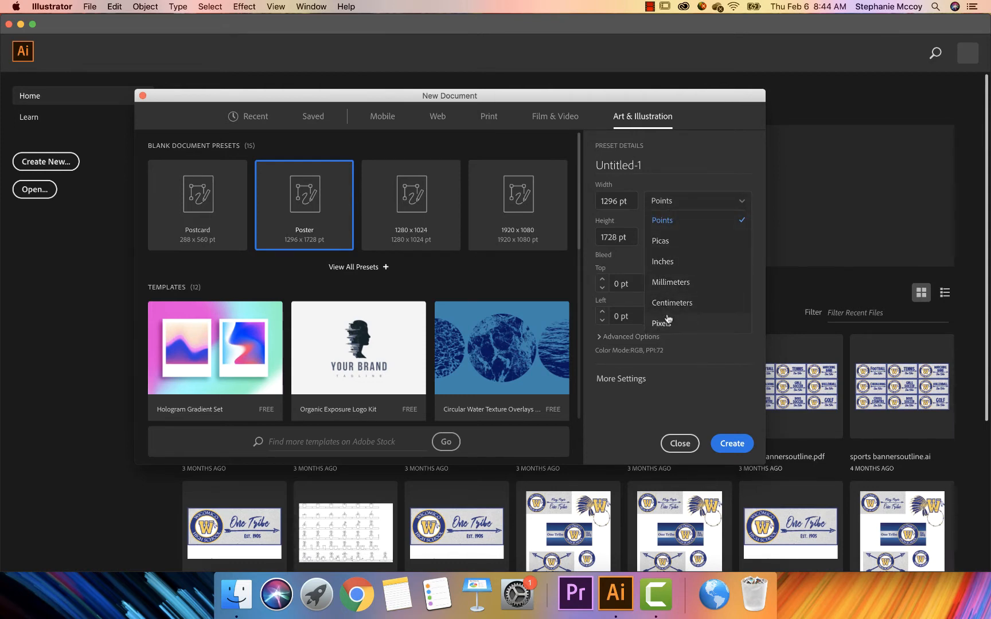
left_click(670, 264)
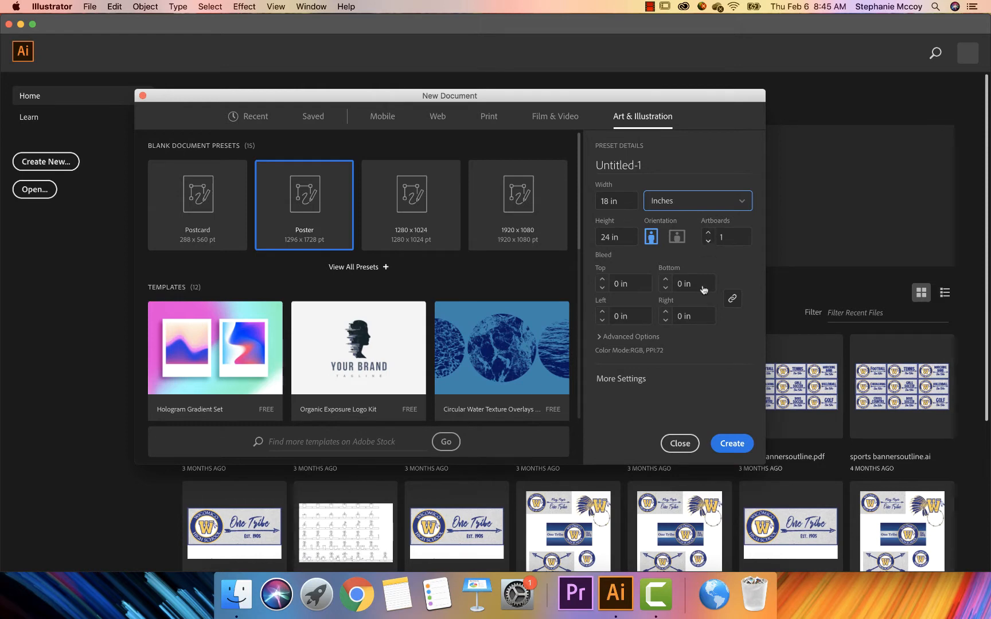
left_click(720, 443)
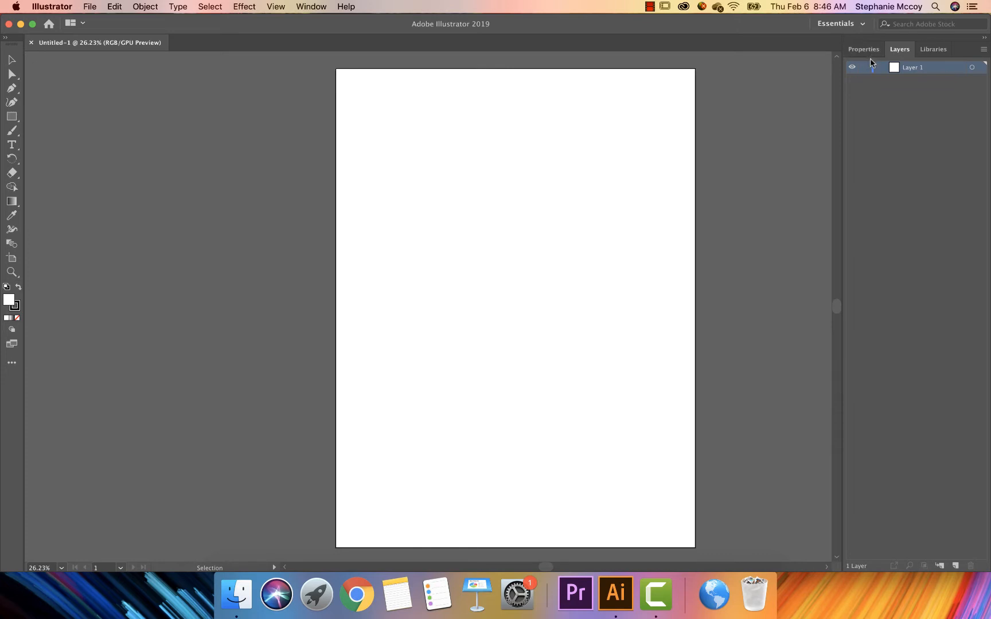
Review the document's properties and the current library, and return to the layer list
left_click(867, 51)
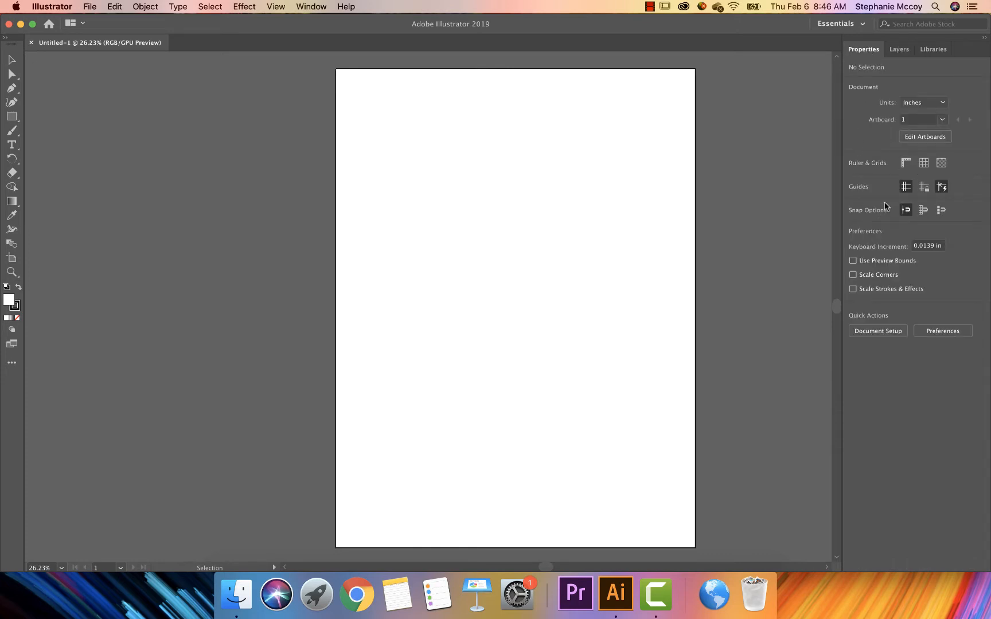
left_click(933, 50)
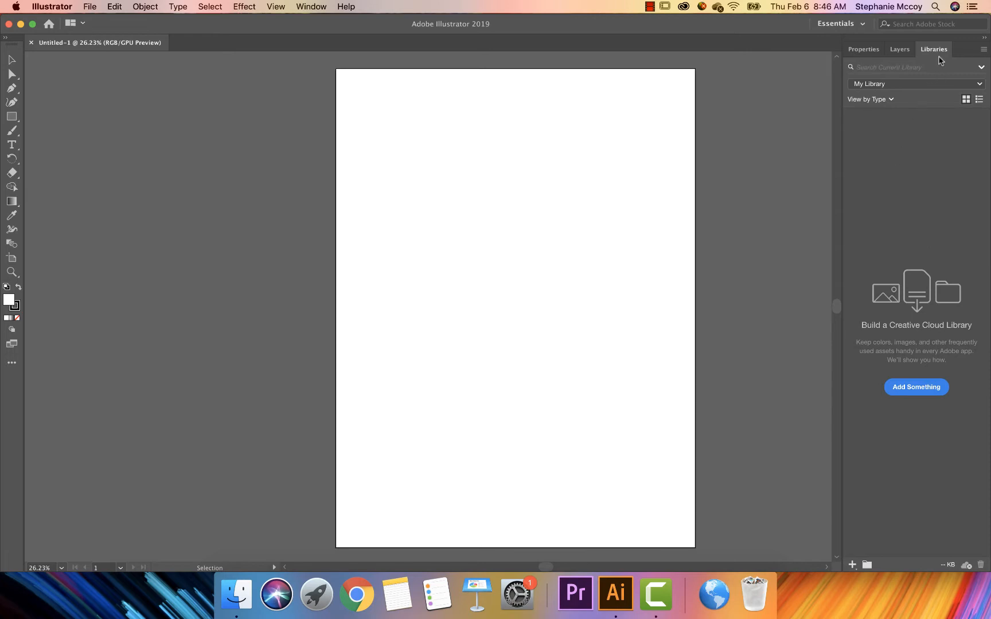
left_click(902, 51)
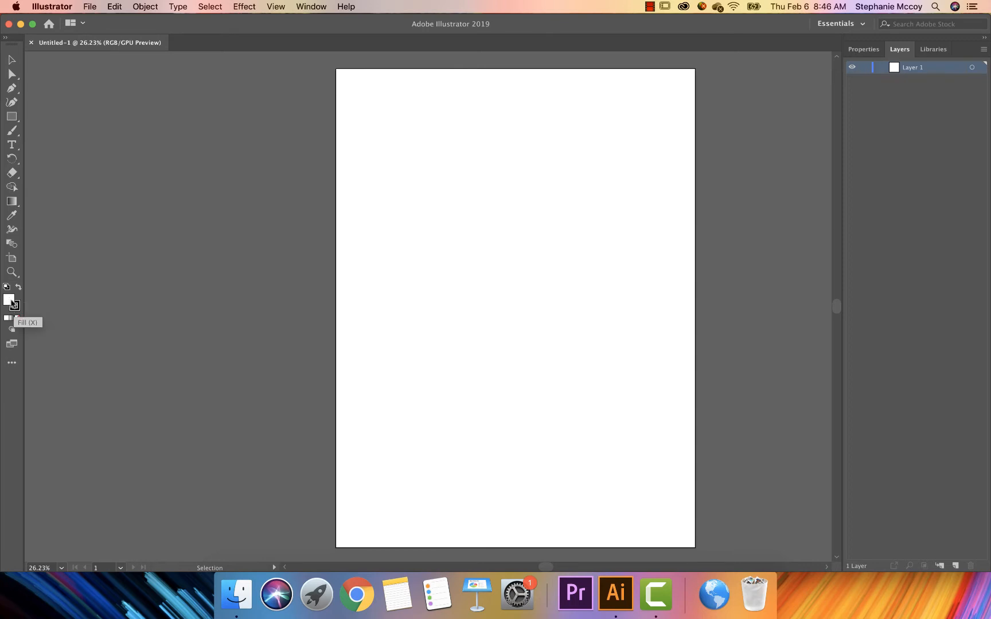
Set the fill color to the muted red B54040
left_click(18, 311)
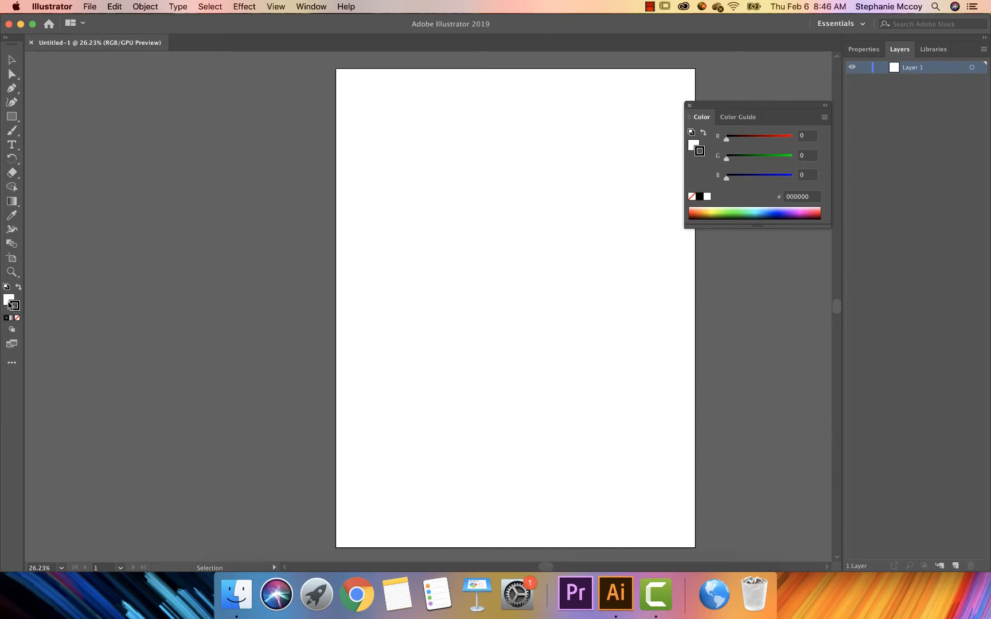
left_click(7, 300)
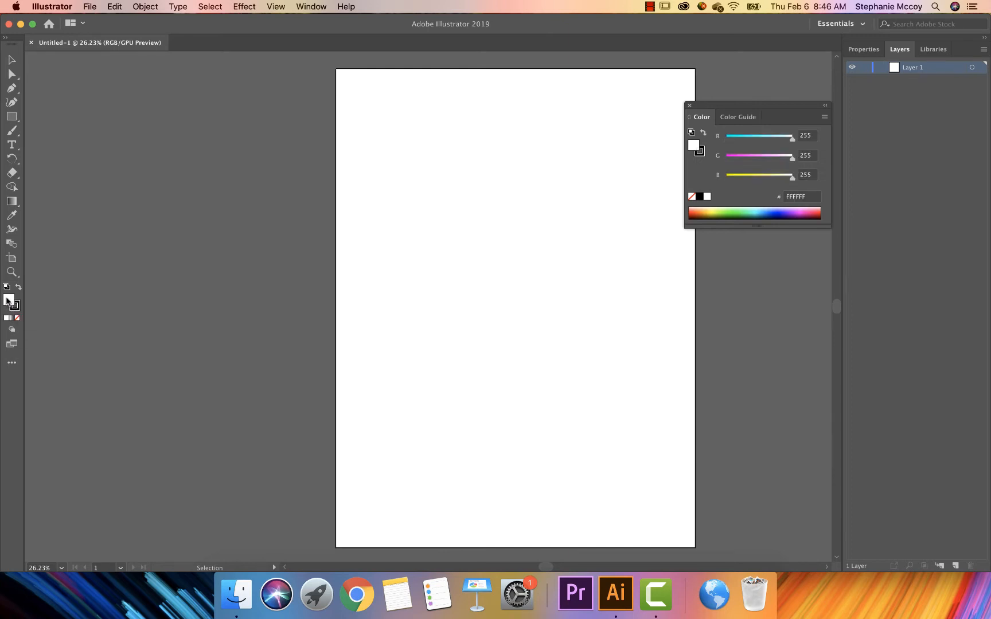
double_click(8, 300)
left_click(436, 276)
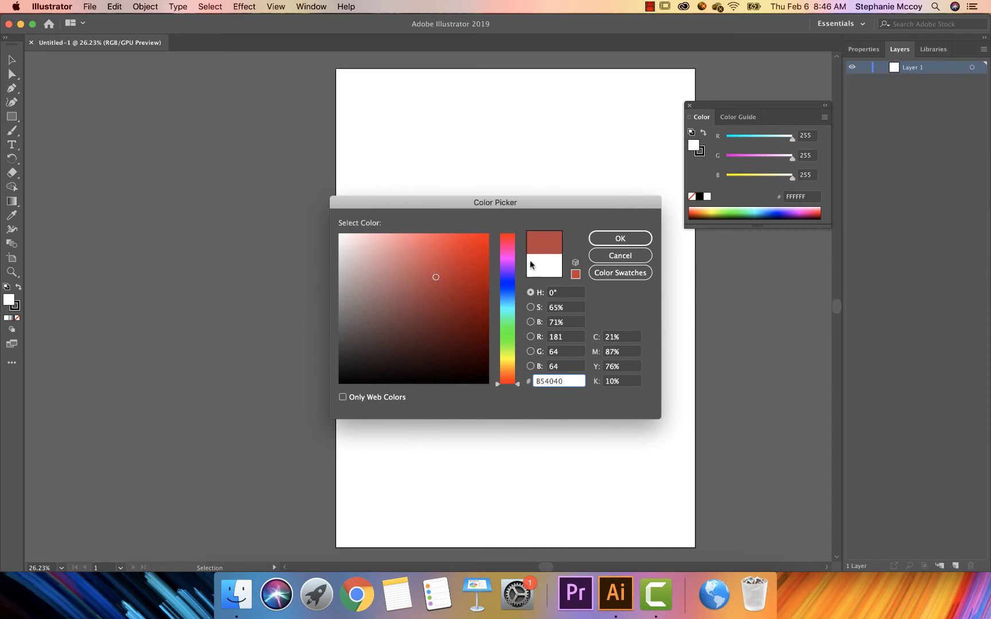
left_click(597, 238)
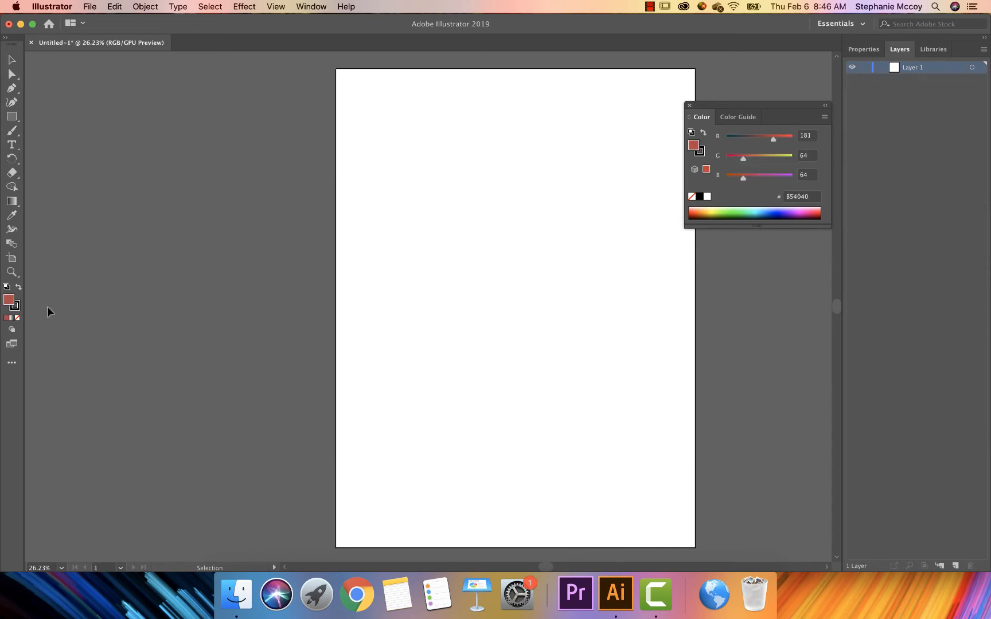
Draw a rectangle about 6.06 in wide and 9.63 in high in the artboard's upper-left area and deselect it
left_click(15, 120)
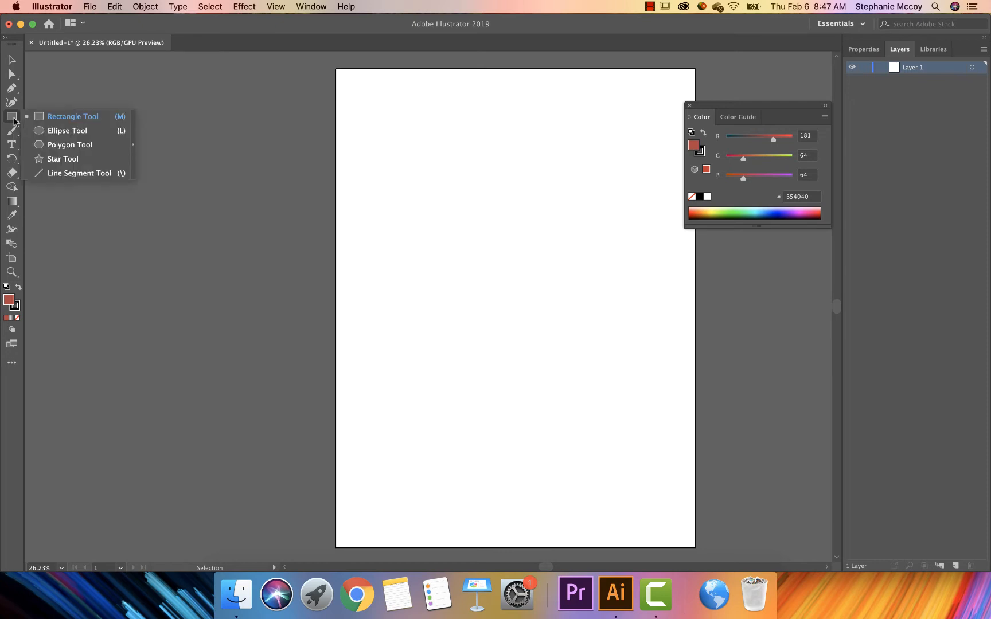
left_click(62, 118)
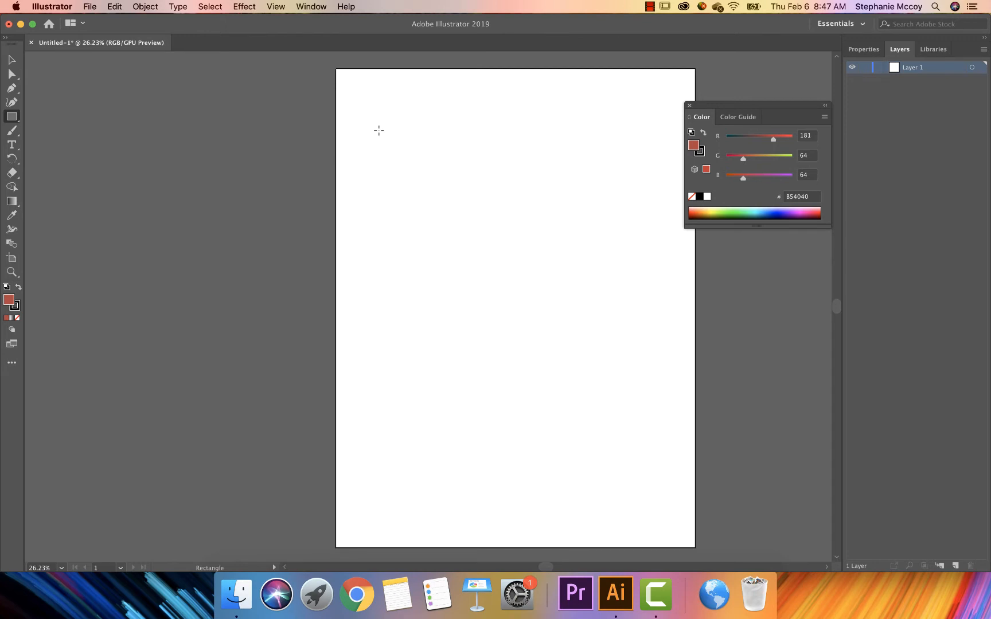
left_click_drag(379, 130, 499, 322)
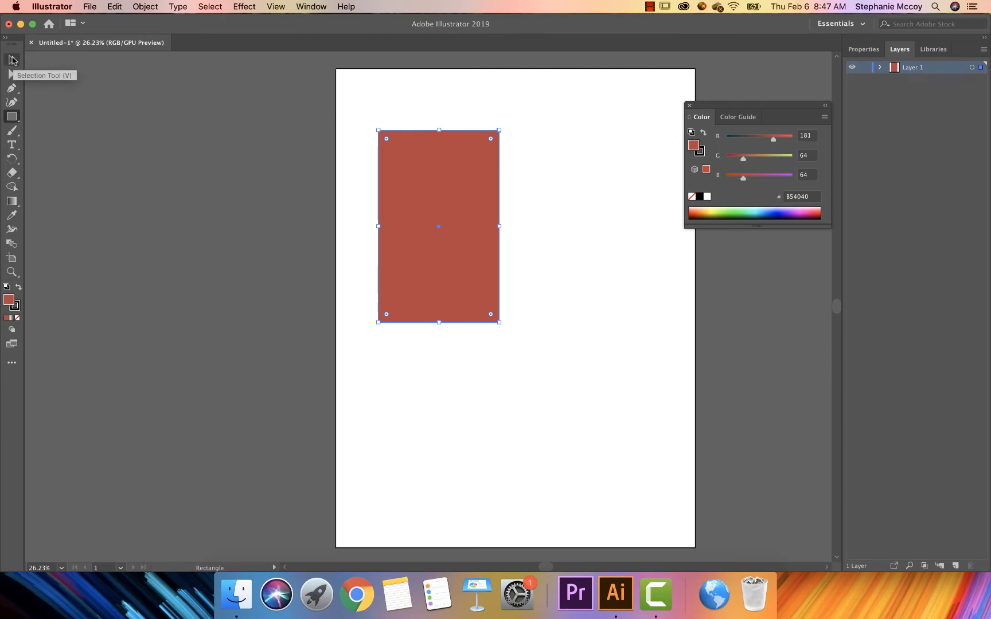
left_click(12, 60)
left_click(188, 140)
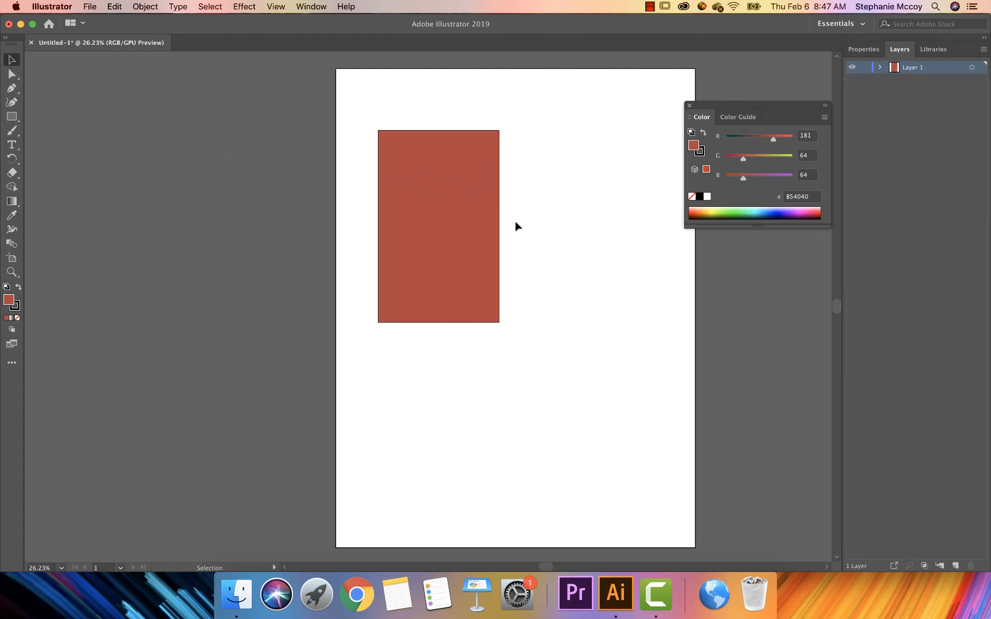
Increase the red rectangle's stroke weight to 14 pt
left_click(440, 182)
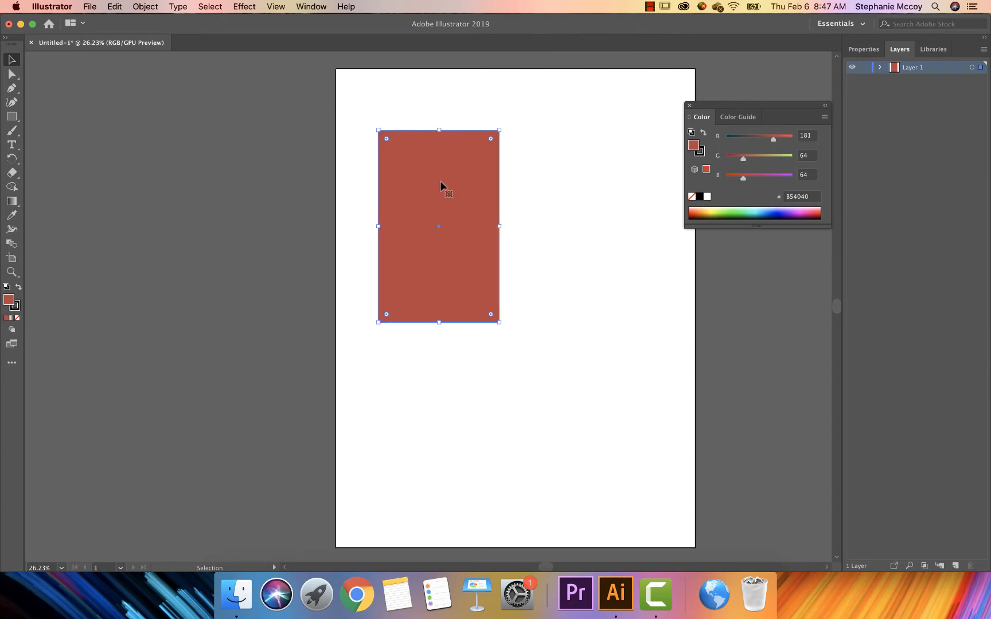
left_click(863, 51)
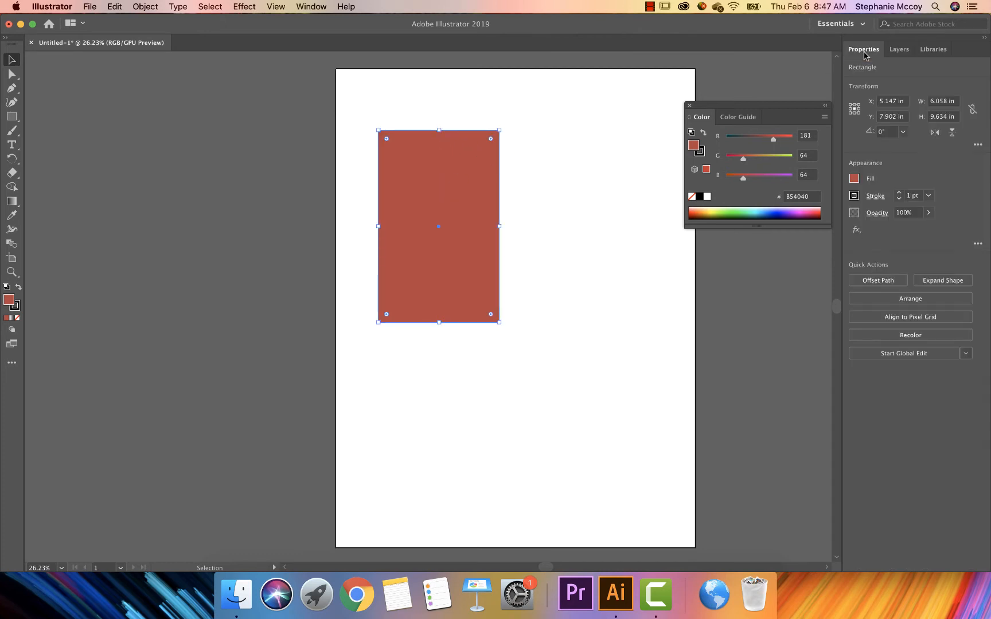
left_click(900, 194)
left_click(900, 195)
left_click(899, 194)
left_click(900, 194)
left_click(900, 194)
left_click(900, 195)
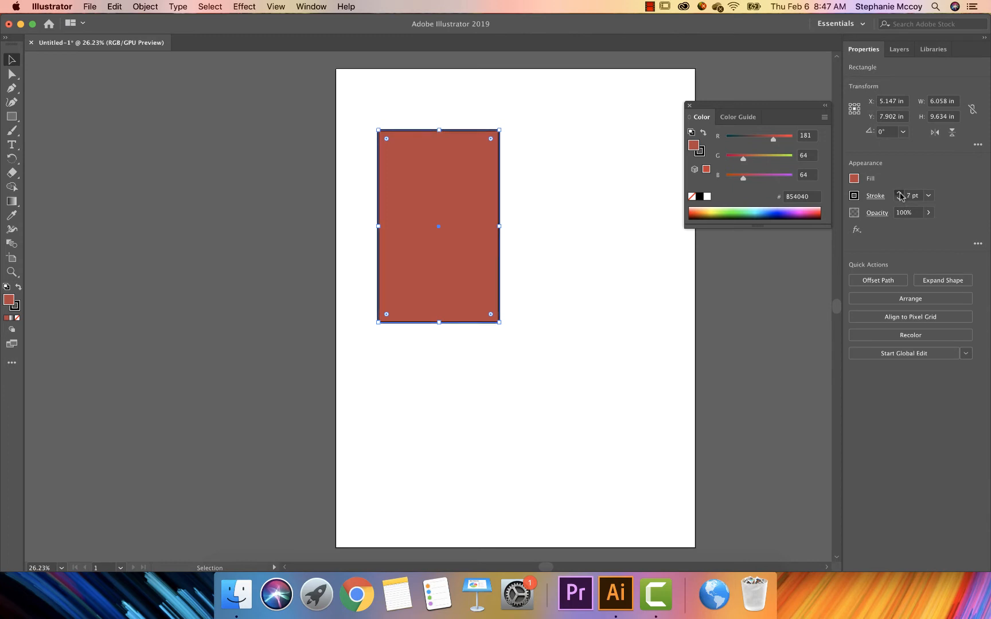
left_click(899, 195)
left_click(900, 194)
left_click(899, 195)
left_click(899, 195)
left_click(900, 194)
left_click(899, 195)
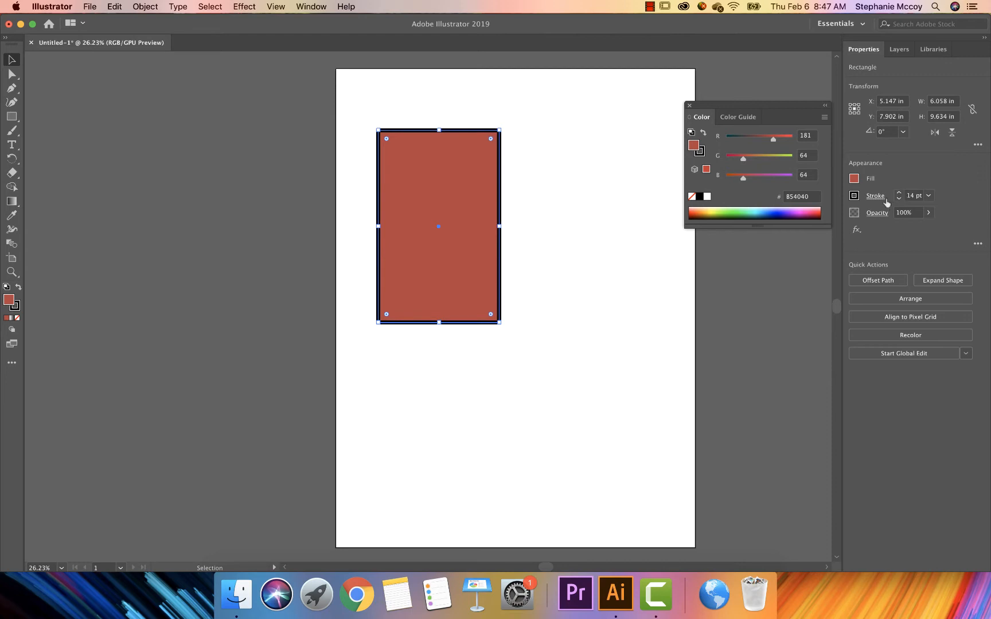
Try the dashed line option on the rectangle's stroke and switch it off again
left_click(875, 197)
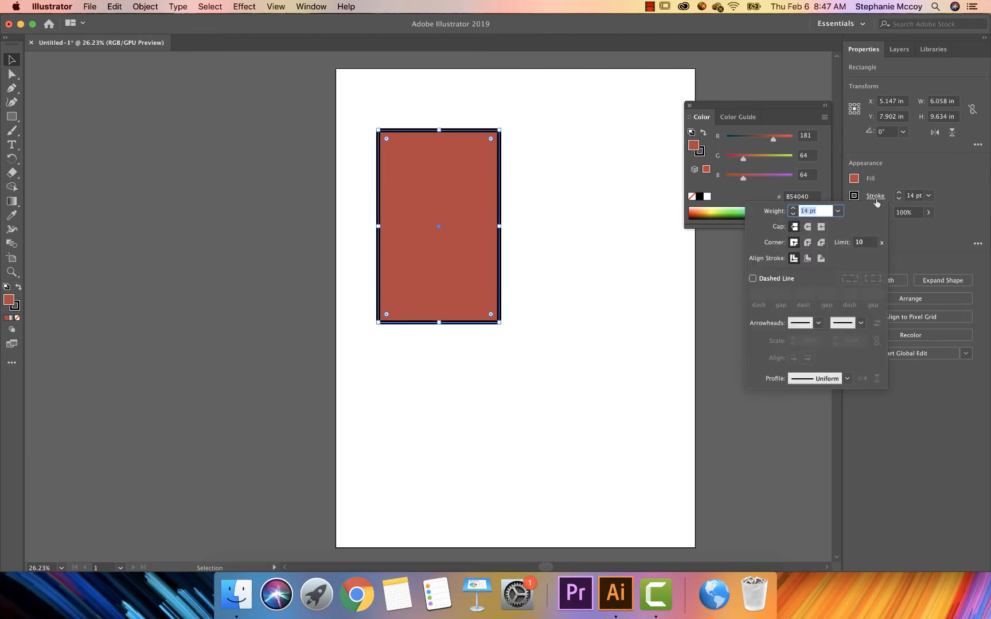
left_click(752, 279)
left_click(753, 278)
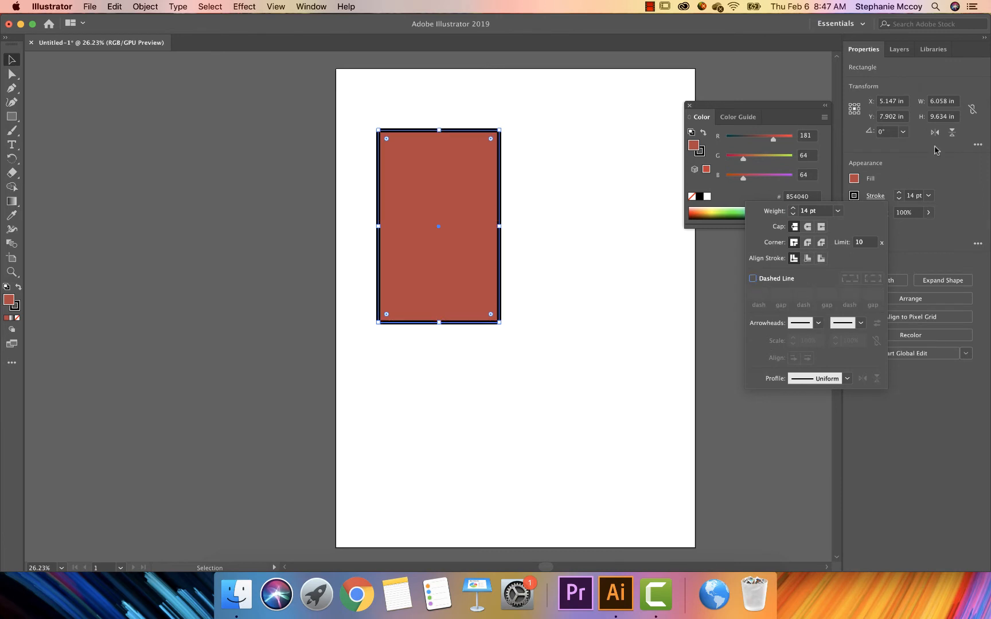
left_click(914, 166)
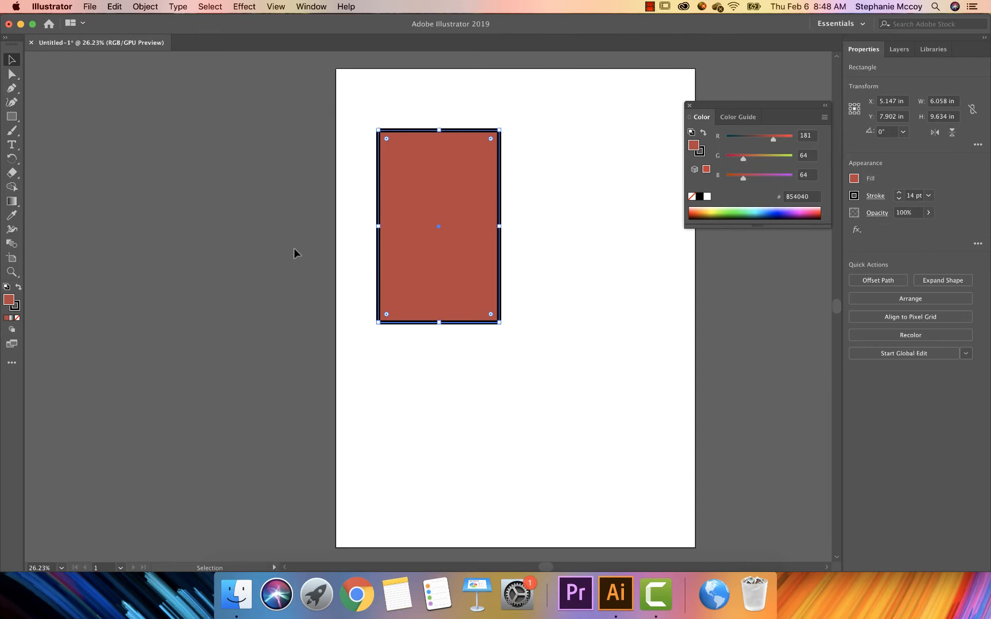
Lower the rectangle's opacity to 37% and deselect it
left_click(929, 213)
left_click(898, 227)
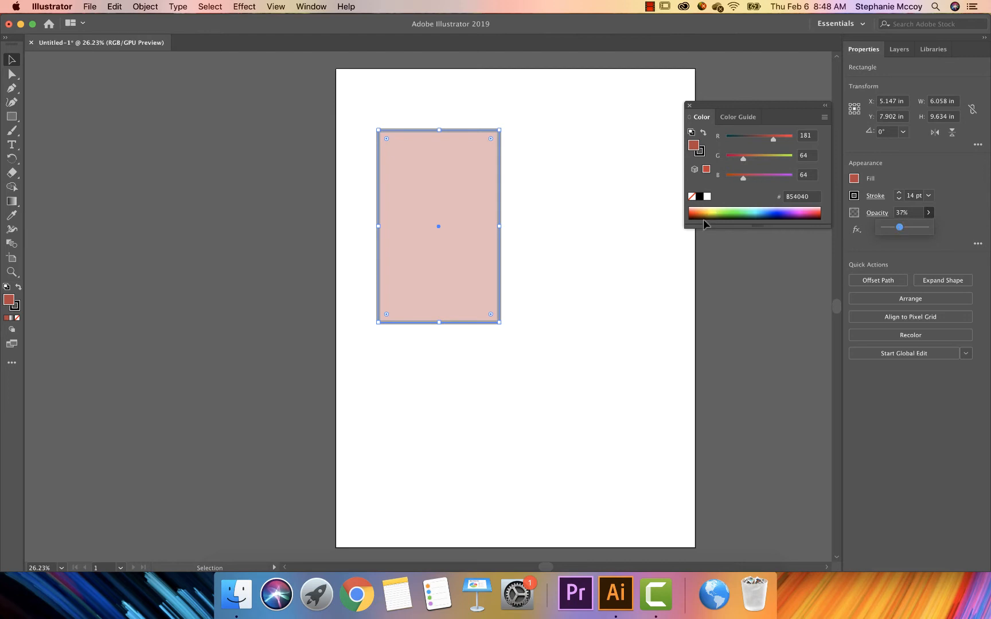
left_click(615, 212)
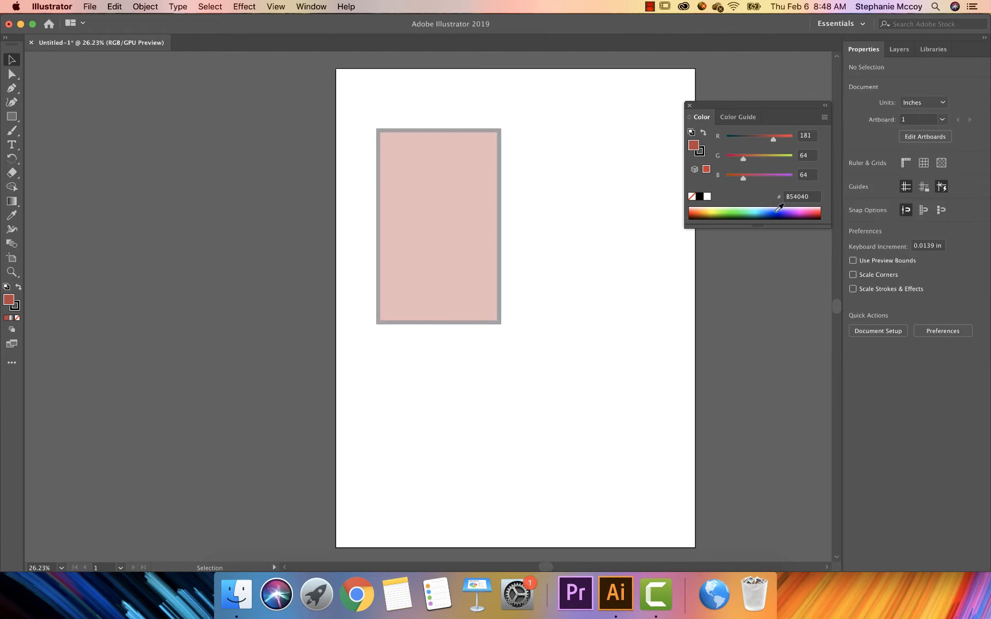
Restore the rectangle's opacity to 100% and deselect it
left_click(490, 252)
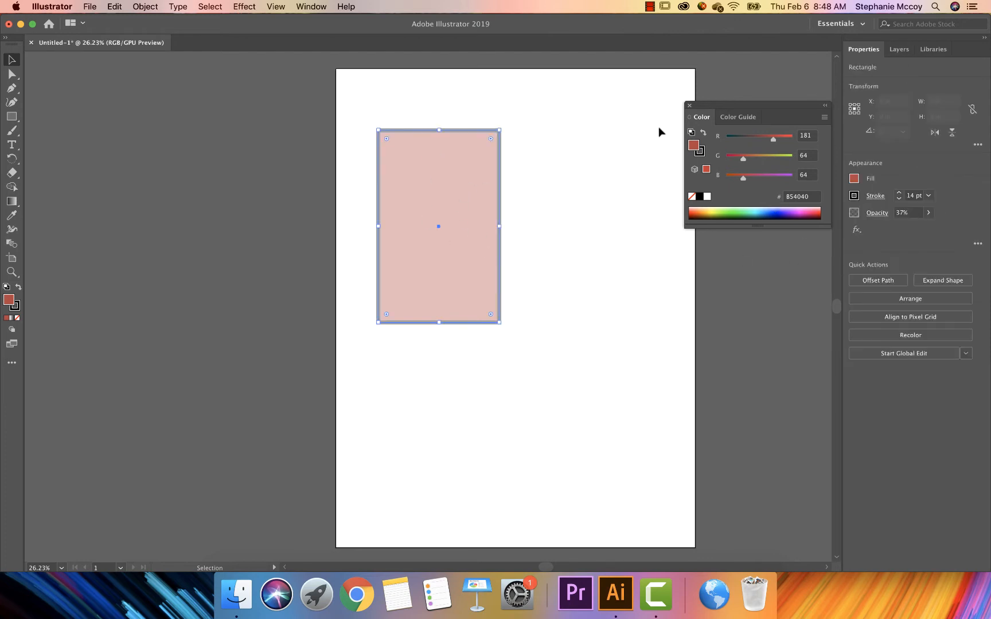
left_click(927, 212)
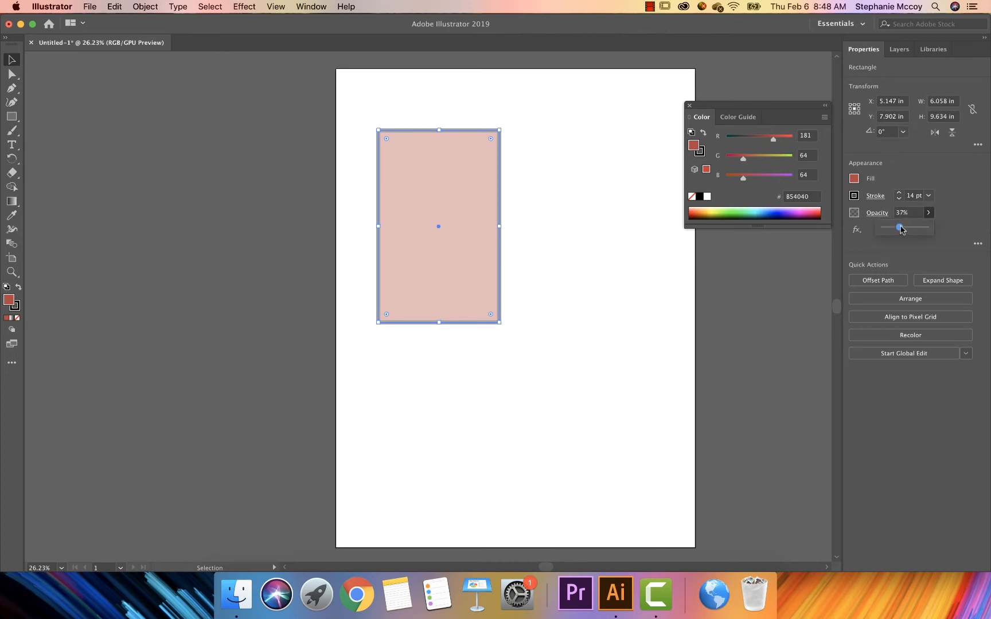
left_click_drag(898, 228, 959, 235)
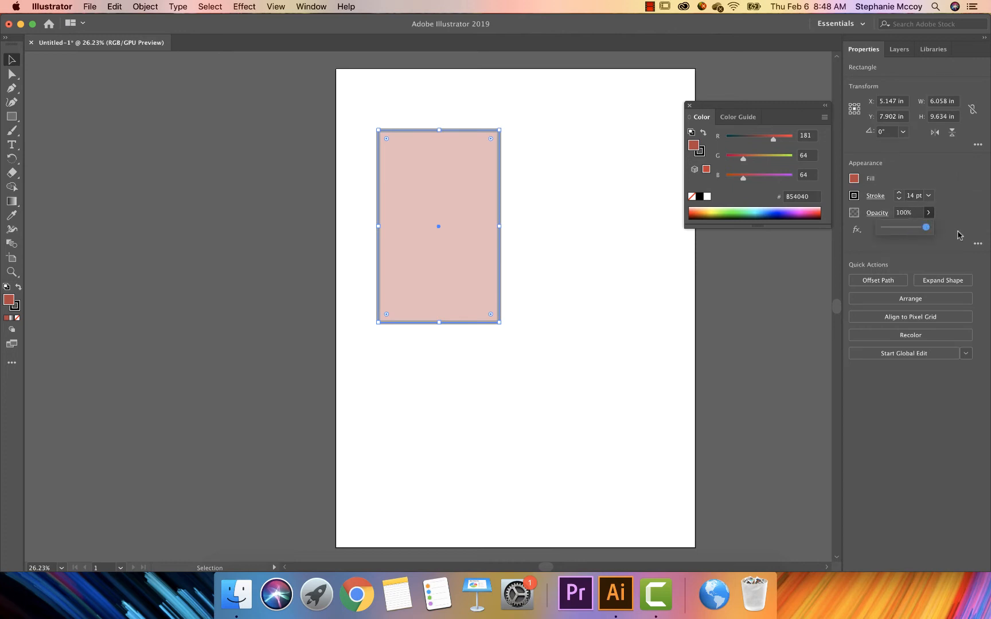
left_click(593, 240)
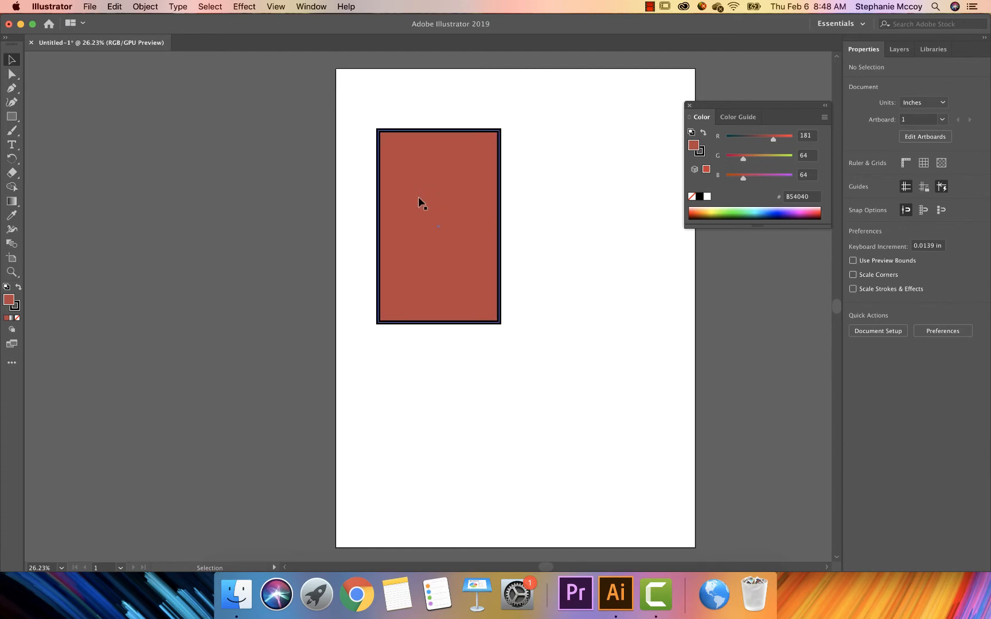
Isolate the red rectangle for editing, leave isolation mode and reselect the rectangle
left_click(438, 194)
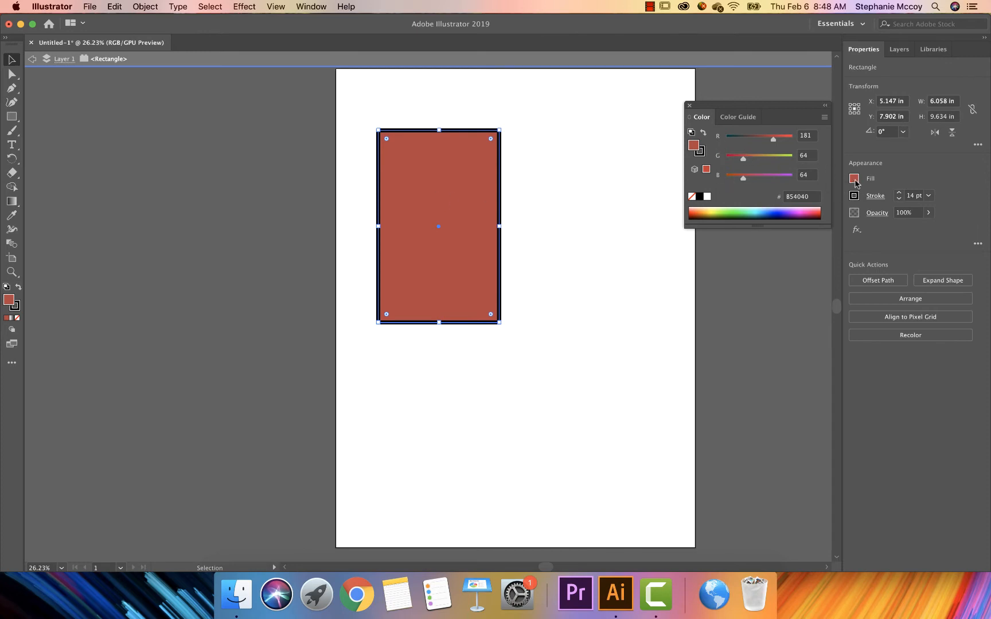
left_click(183, 136)
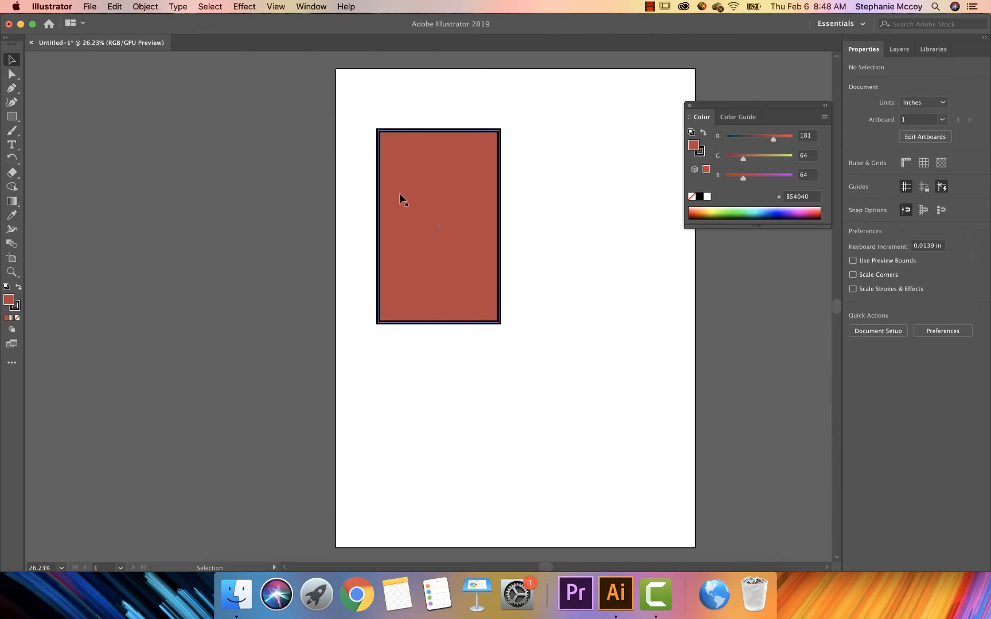
left_click(422, 211)
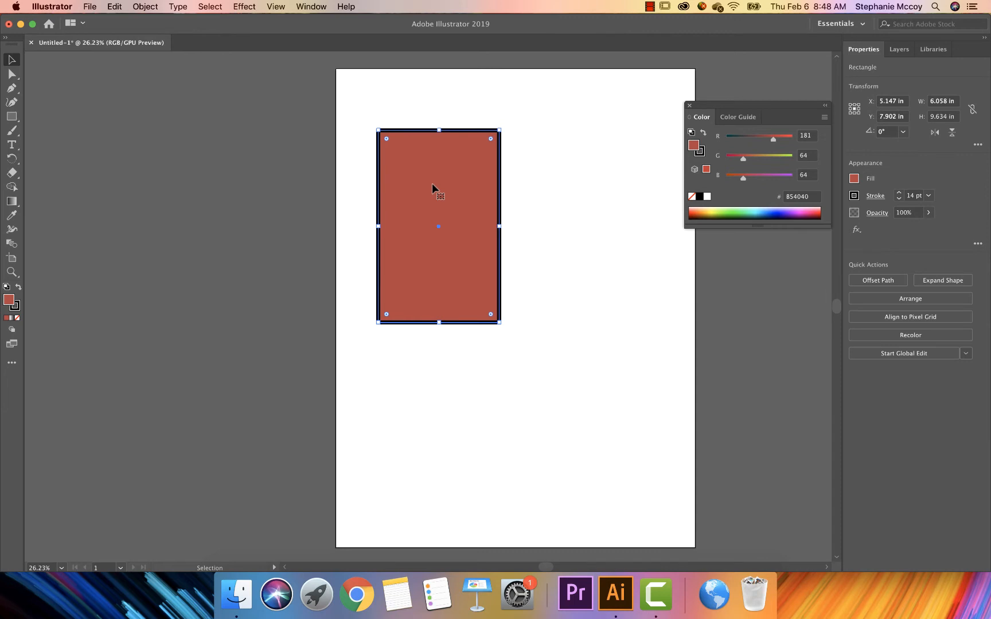
Draw three more rectangles: one beside the original, one about 6.3 by 5.2 in below it, and one about 6.8 by 3.4 in lowest
left_click(11, 117)
mouse_move(528, 129)
left_mouse_down()
mouse_move(604, 226)
mouse_move(620, 228)
left_mouse_up()
left_click_drag(541, 266, 668, 372)
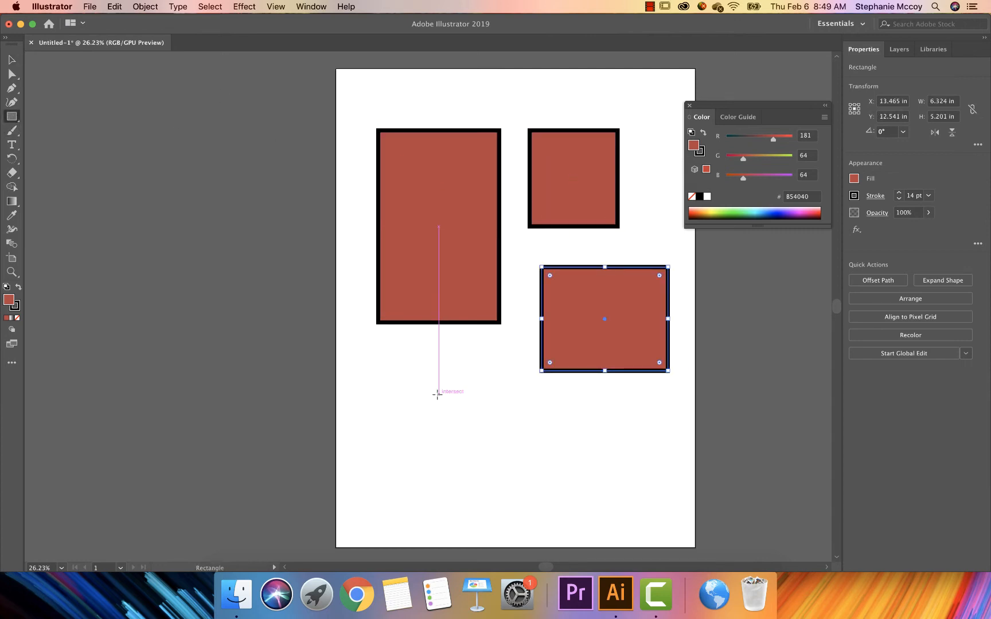
left_click_drag(439, 393, 574, 463)
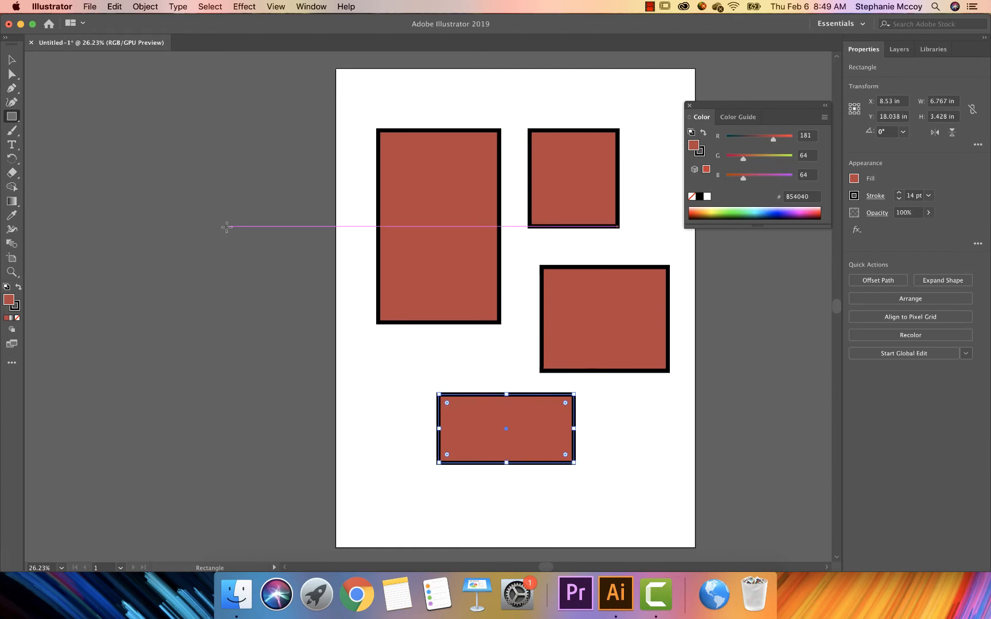
Group all four rectangles and move the group up and left toward the artboard's upper-left corner
left_click(11, 60)
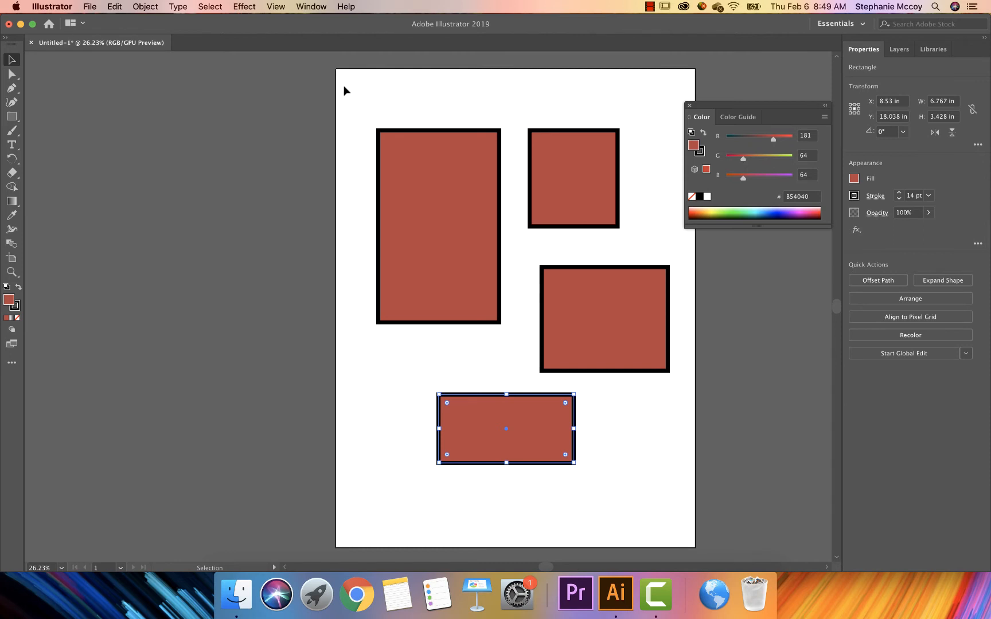
left_click_drag(351, 95, 681, 502)
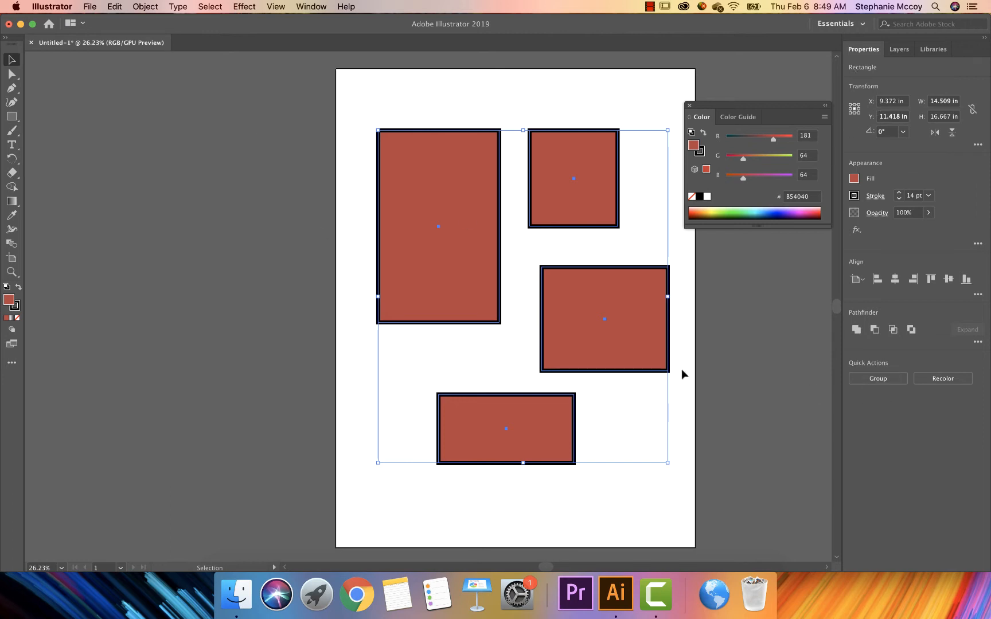
right_click(457, 238)
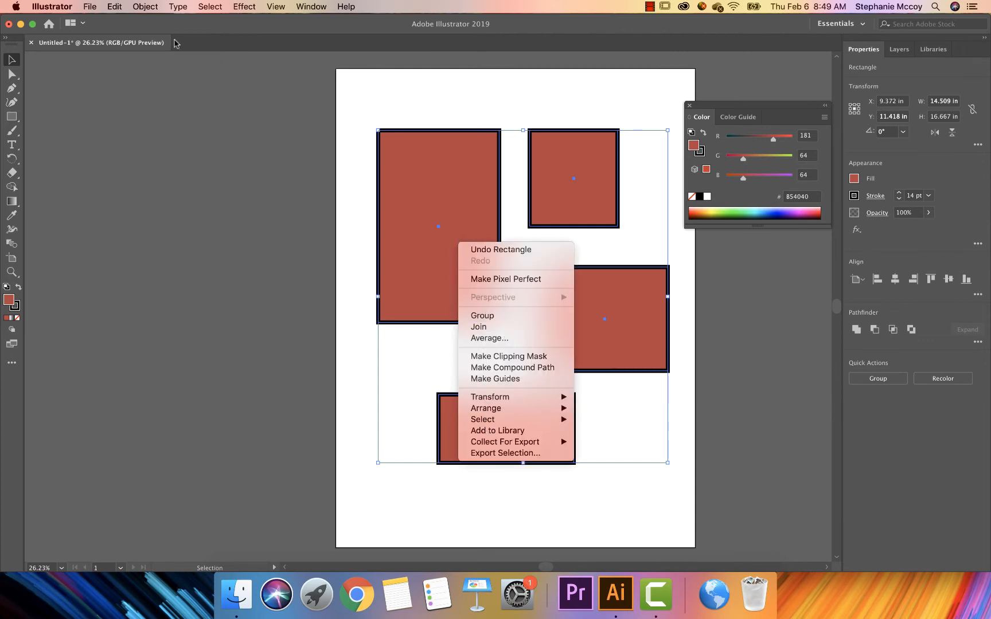
left_click(147, 8)
left_click(147, 8)
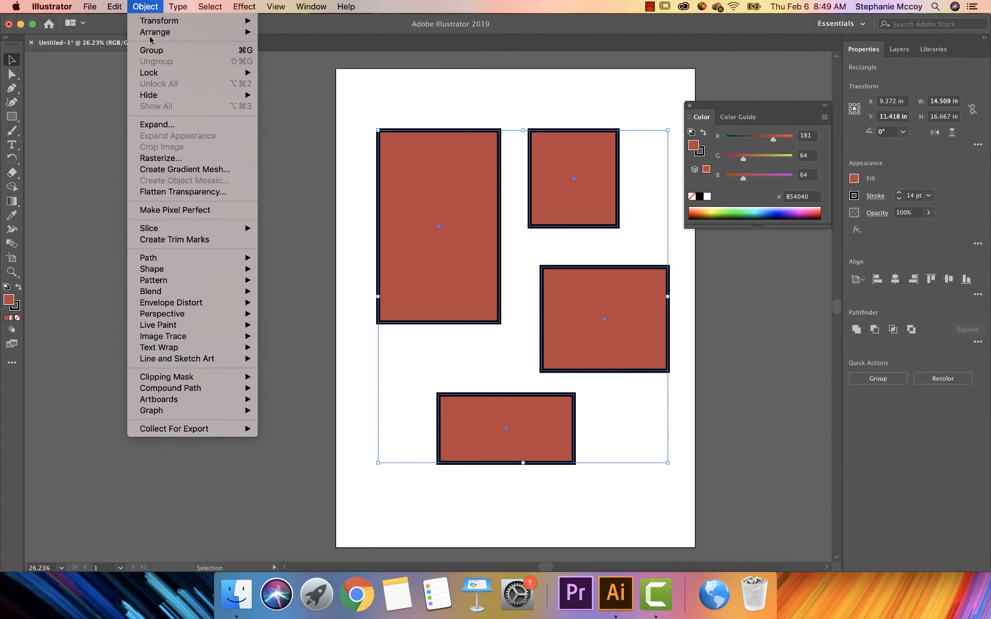
left_click(246, 51)
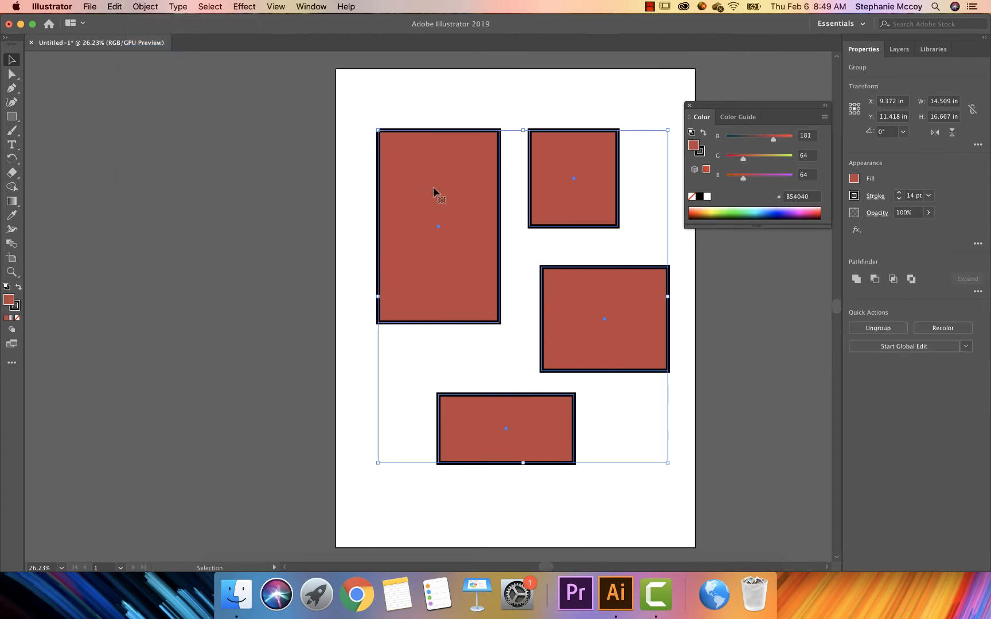
mouse_move(433, 193)
left_mouse_down()
mouse_move(385, 157)
mouse_move(484, 194)
mouse_move(415, 176)
mouse_move(442, 147)
mouse_move(420, 197)
left_mouse_up()
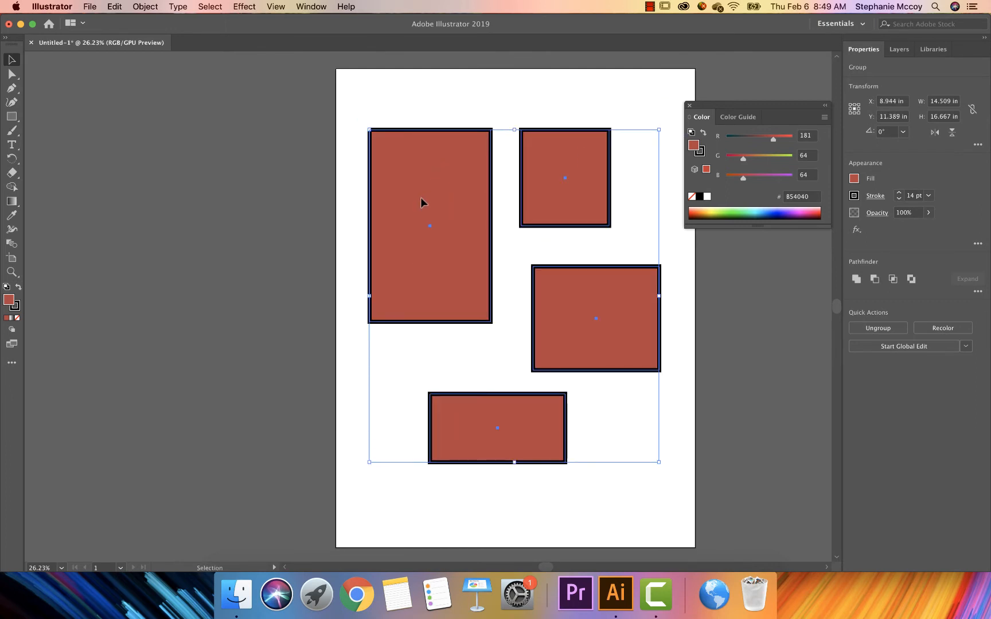
left_click_drag(420, 199, 404, 161)
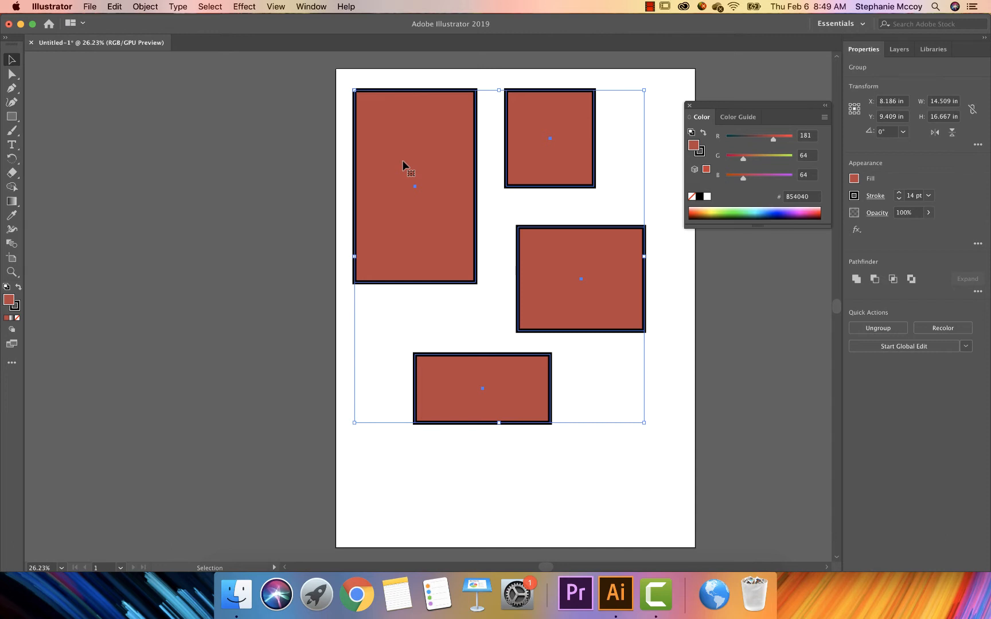
Isolate the tall rectangle within the group and change its fill to dark red 6D2929
double_click(402, 162)
left_click(417, 171)
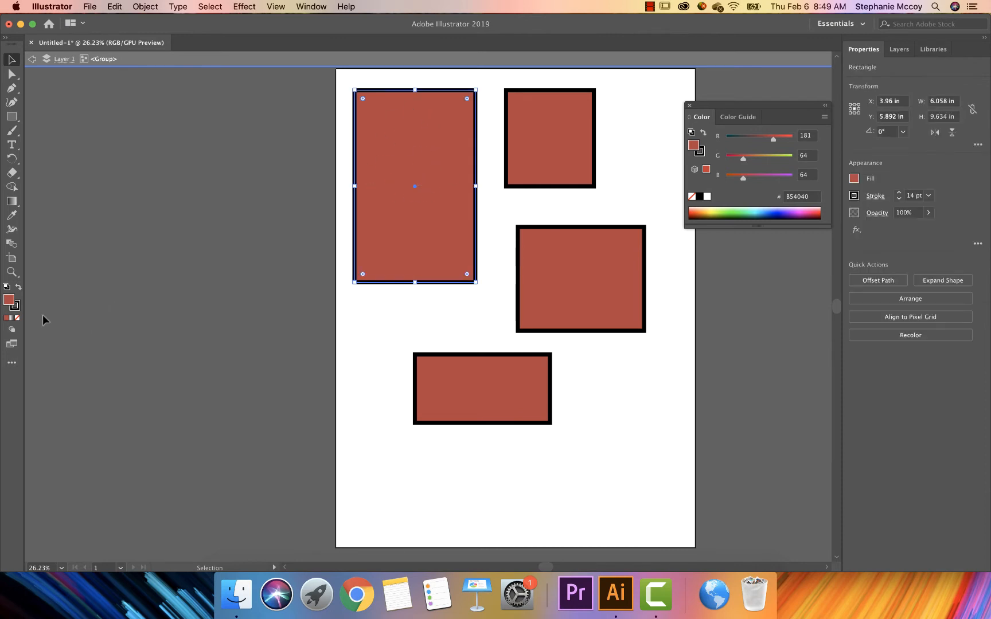
double_click(8, 300)
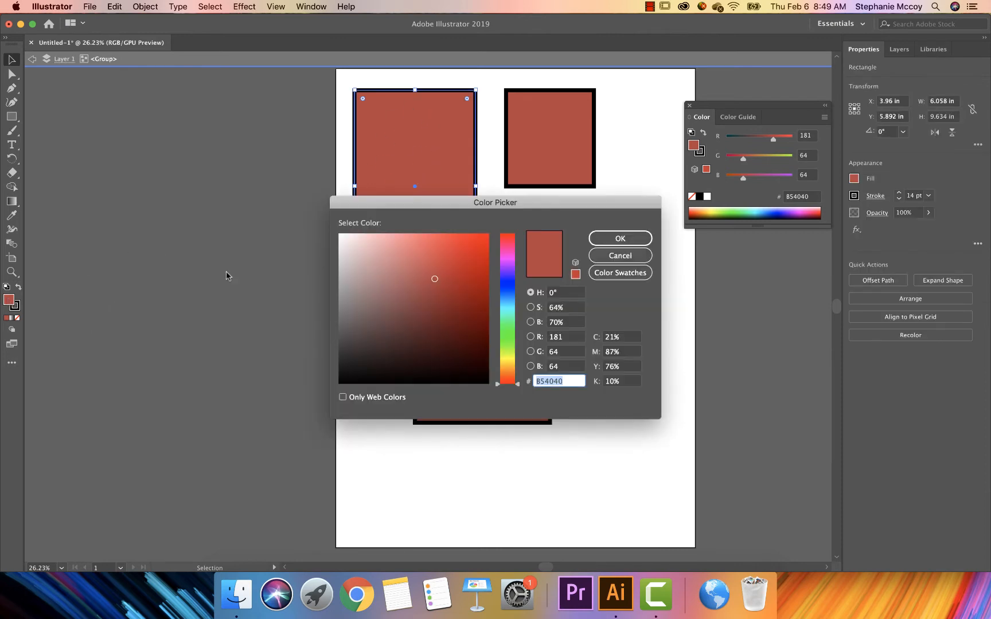
left_click(432, 319)
left_click(610, 244)
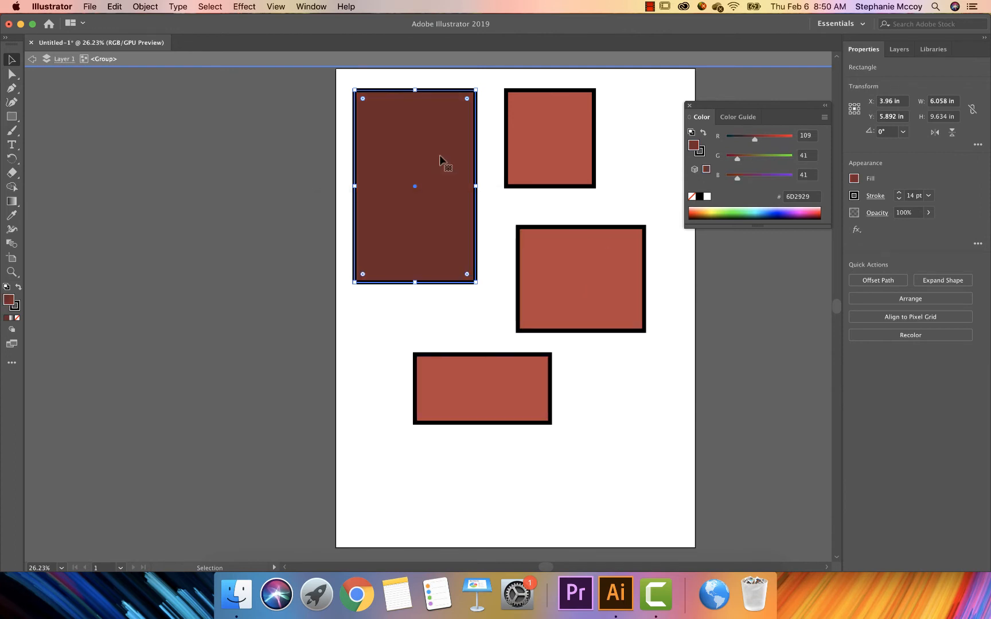
Shrink the dark red rectangle to about 4.7 by 7.7 in, leave isolation mode and shift it slightly right
left_click_drag(355, 90, 380, 130)
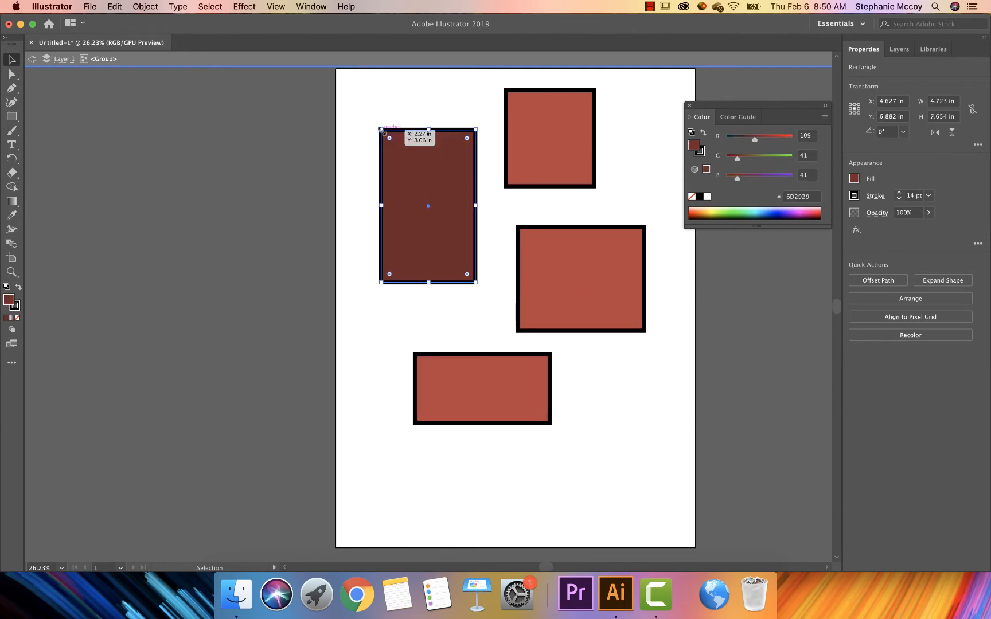
key("Escape")
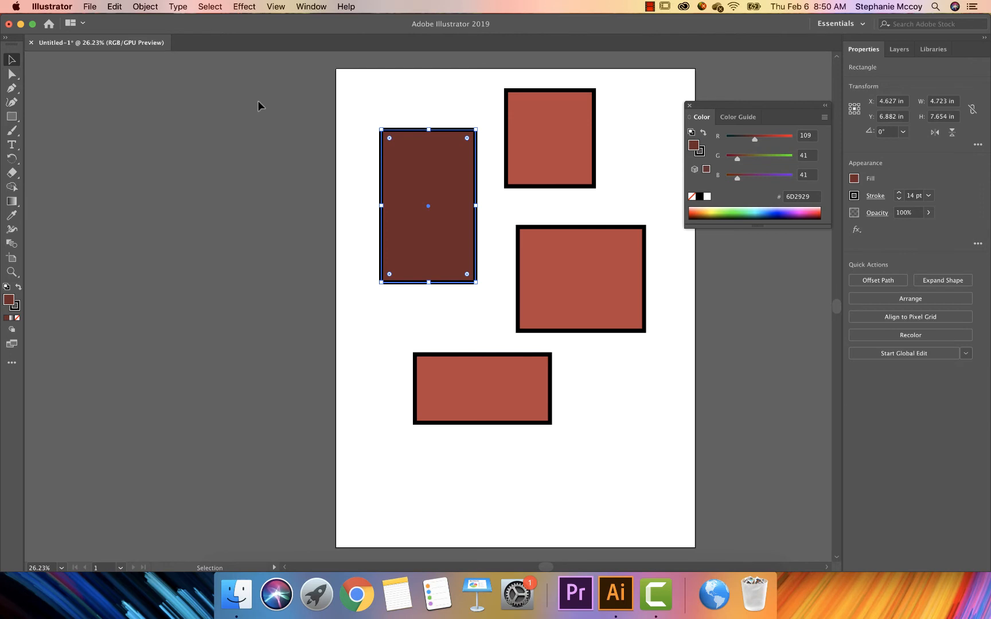
mouse_move(430, 159)
left_mouse_down()
mouse_move(285, 152)
mouse_move(423, 164)
left_mouse_up()
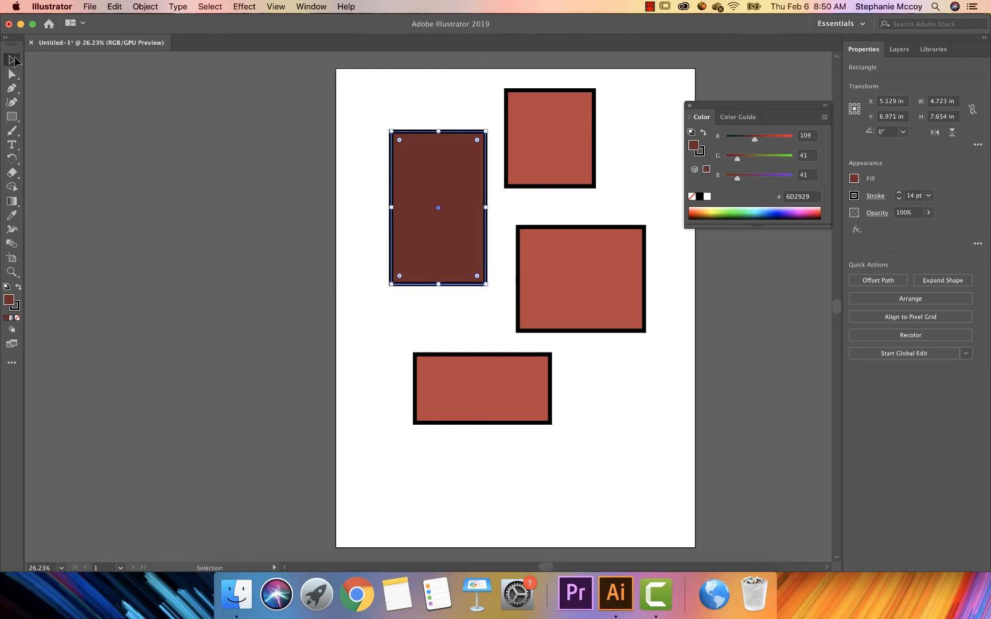
Select the whole group of rectangles, move it about 1 in down the artboard and deselect it
left_click(254, 131)
left_click(420, 181)
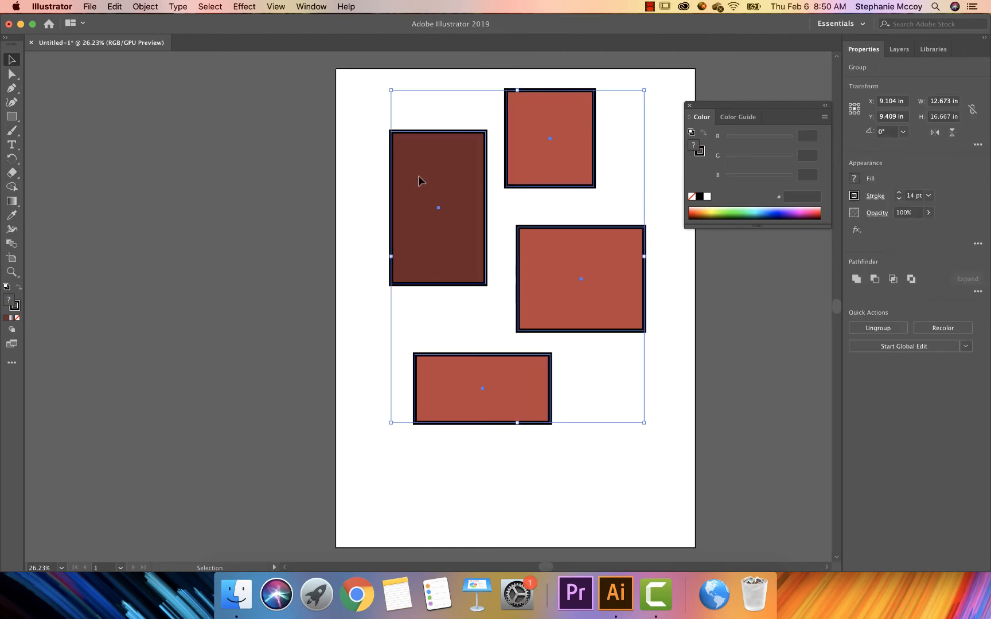
mouse_move(420, 181)
left_mouse_down()
mouse_move(287, 185)
mouse_move(431, 188)
mouse_move(398, 186)
mouse_move(420, 201)
left_mouse_up()
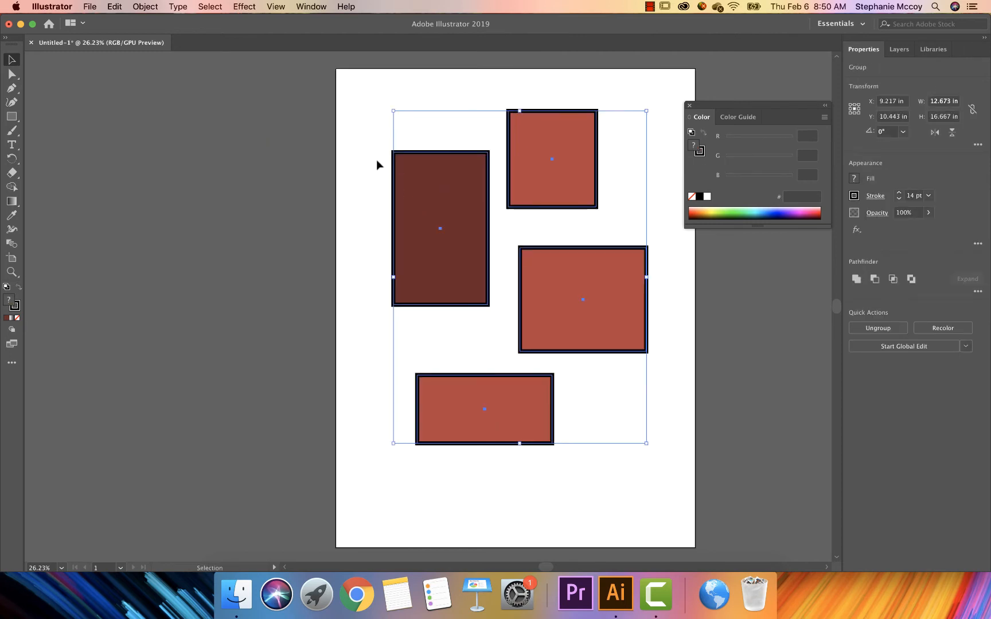
left_click(365, 145)
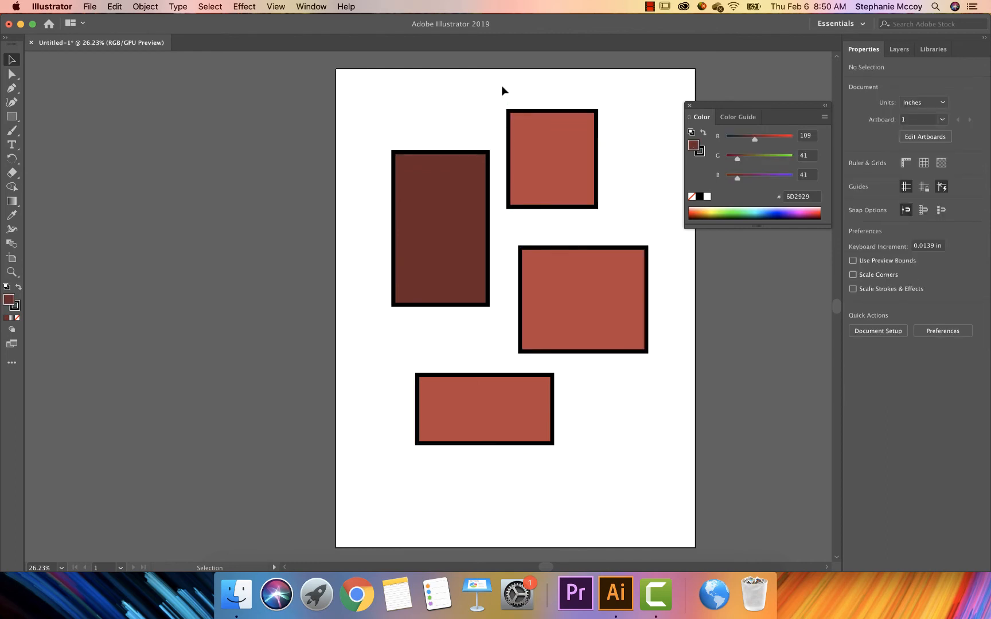
Ungroup the rectangles and delete the three lighter red ones, keeping only the dark red rectangle
left_click_drag(501, 88, 570, 171)
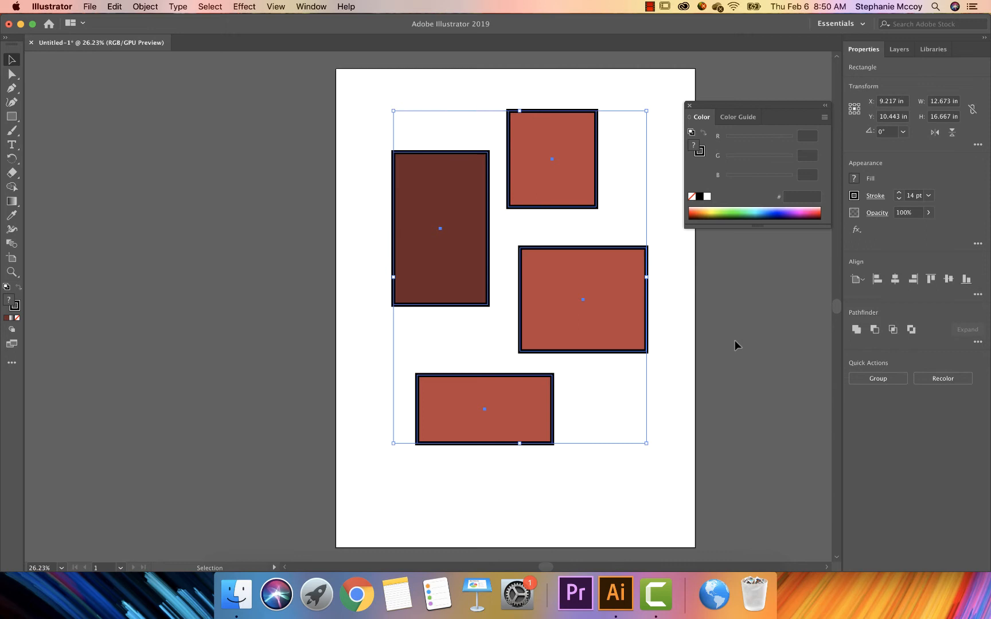
left_click(679, 320)
left_click(581, 148)
key("Delete")
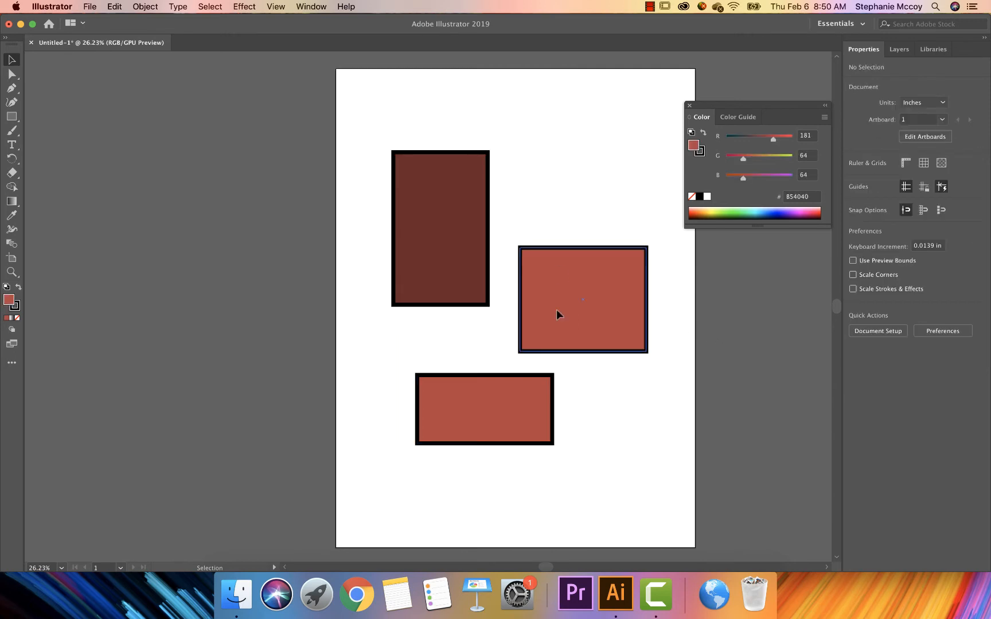
left_click(533, 349)
key("Delete")
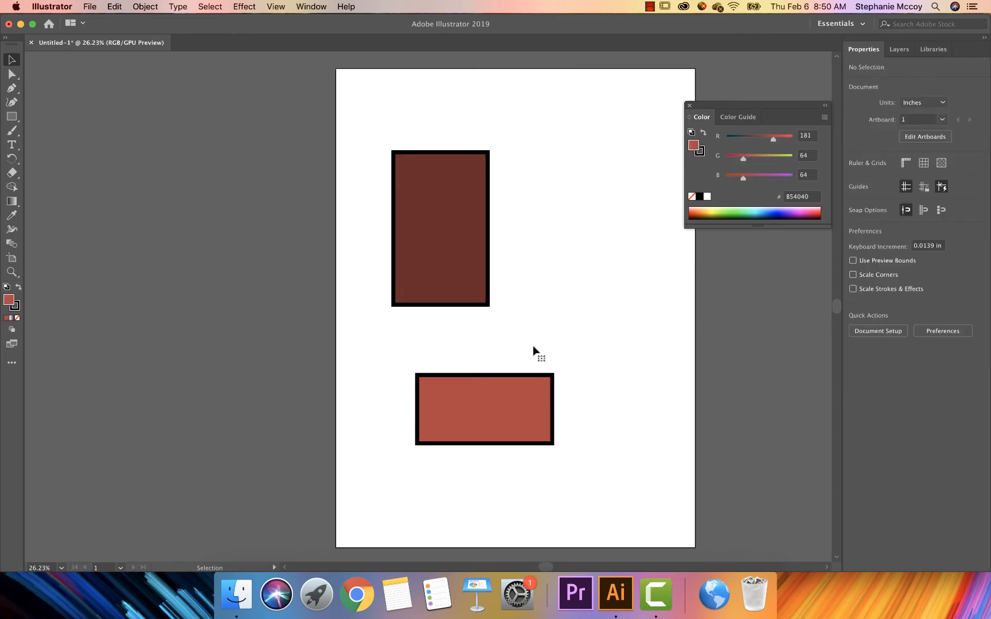
left_click(510, 402)
key("Delete")
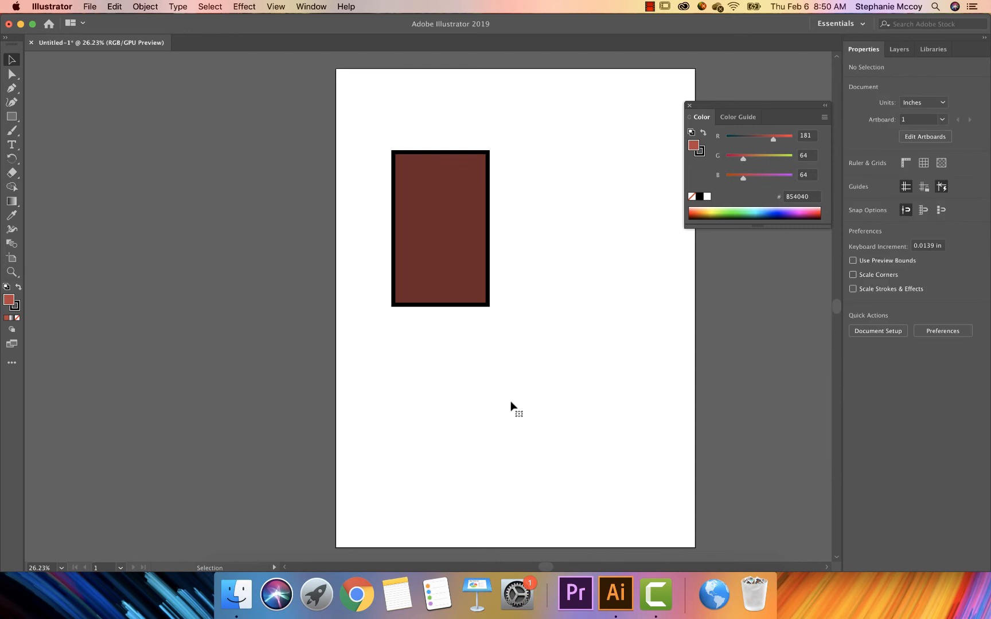
Select the dark red rectangle and review the copy, paste and arrange commands available for it
left_click(472, 215)
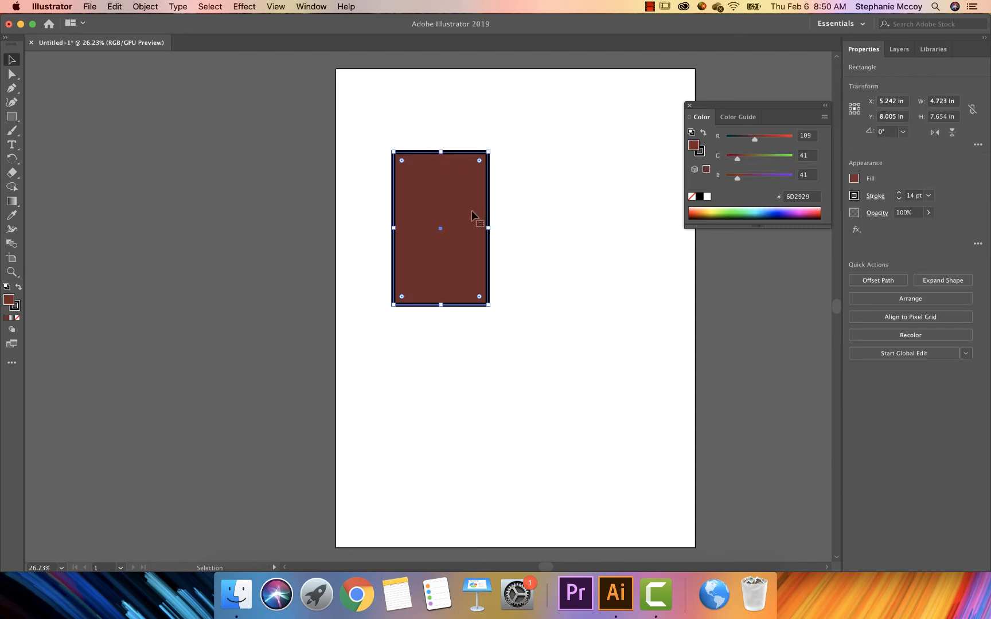
left_click(114, 6)
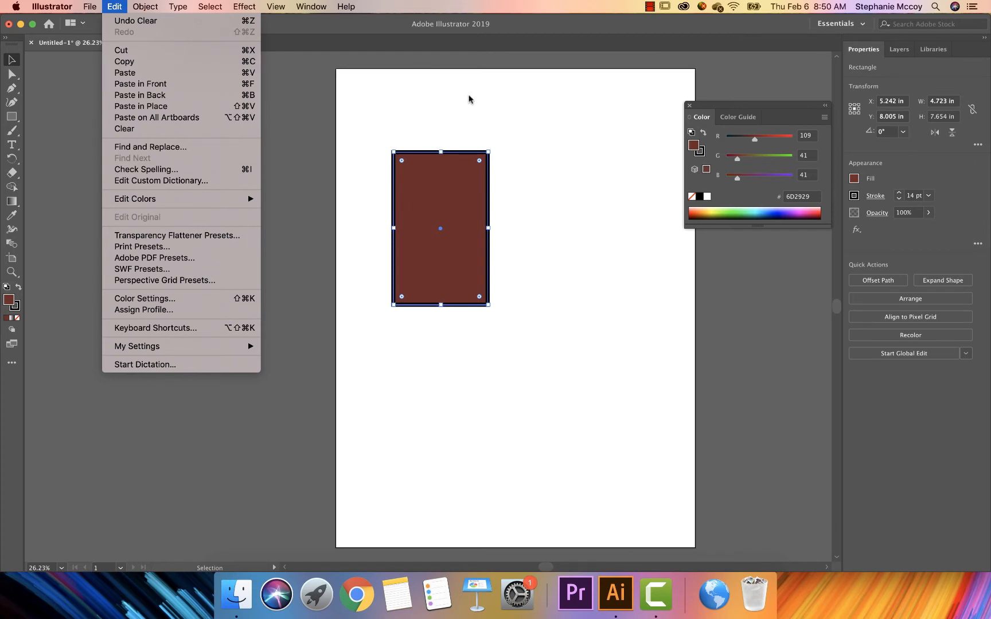
left_click(549, 177)
right_click(440, 181)
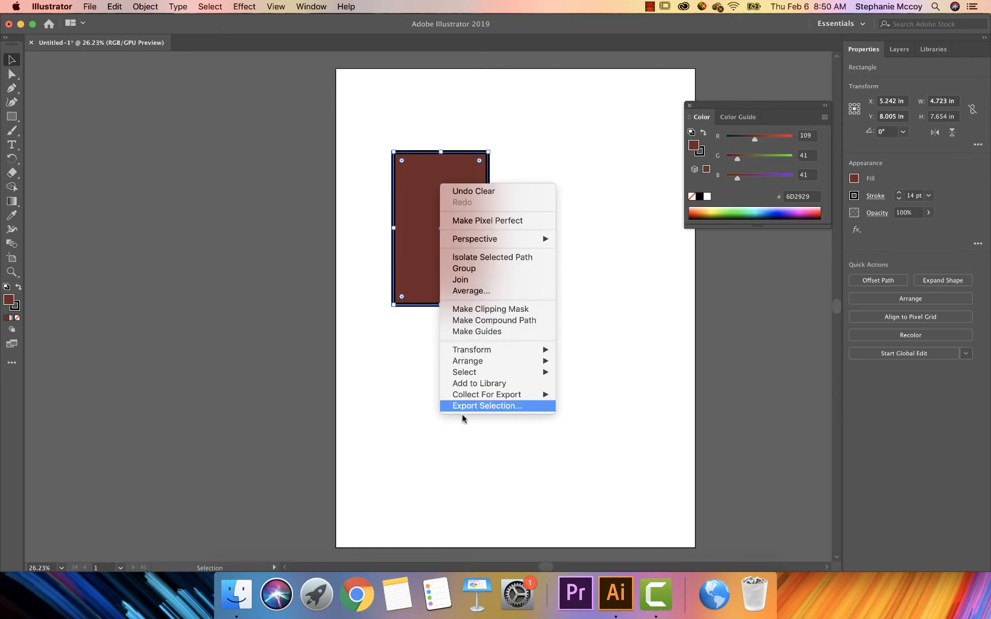
mouse_move(488, 365)
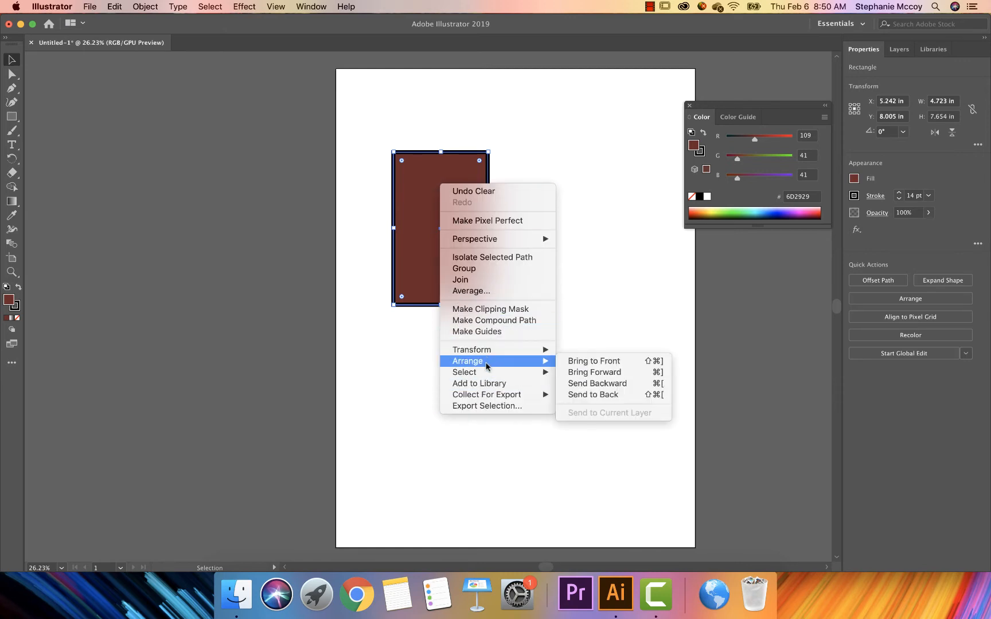
left_click(630, 160)
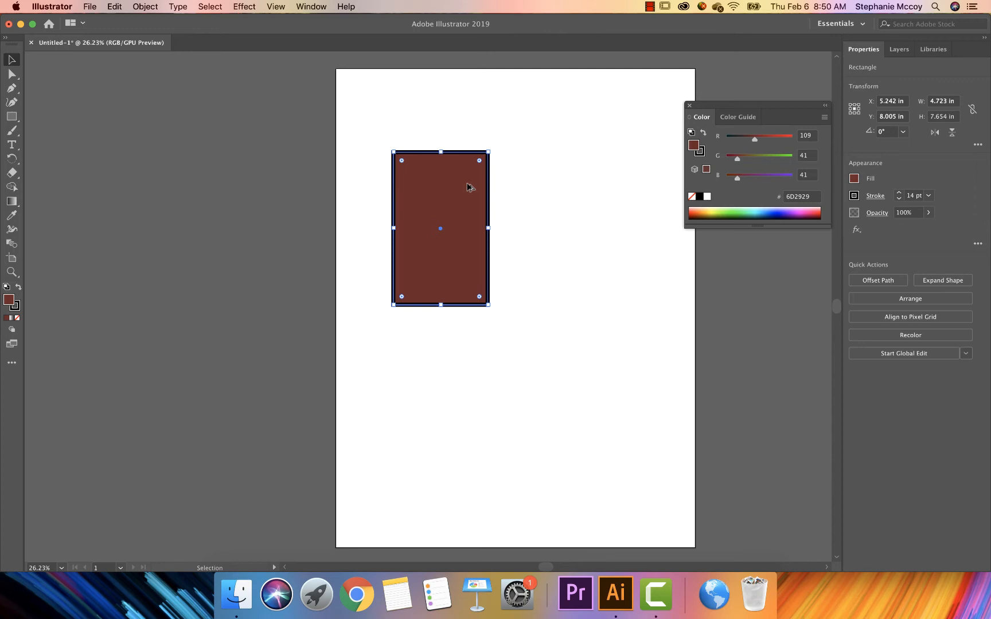
Duplicate the dark red rectangle twice, placing one copy to its right and another below it
left_click_drag(469, 187, 586, 181)
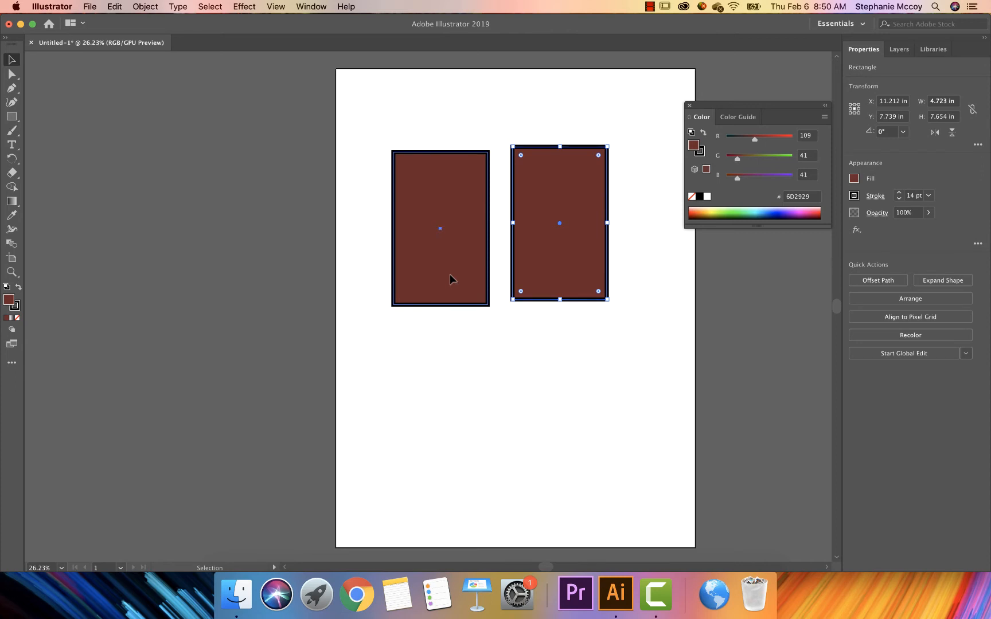
left_click_drag(450, 276, 479, 458)
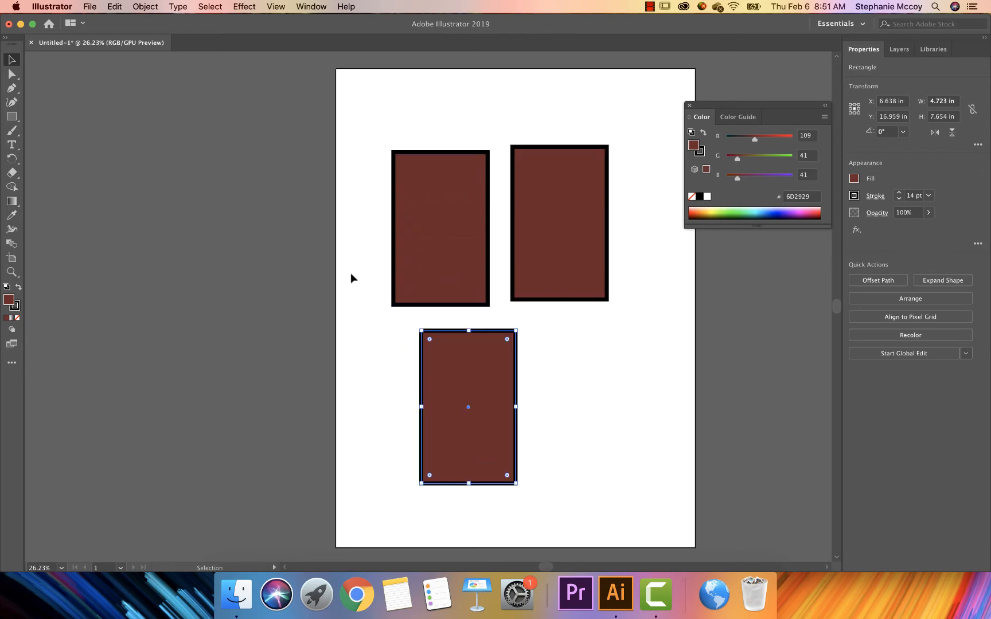
Delete both copies of the dark red rectangle and select the original
left_click(354, 213)
left_click(524, 155)
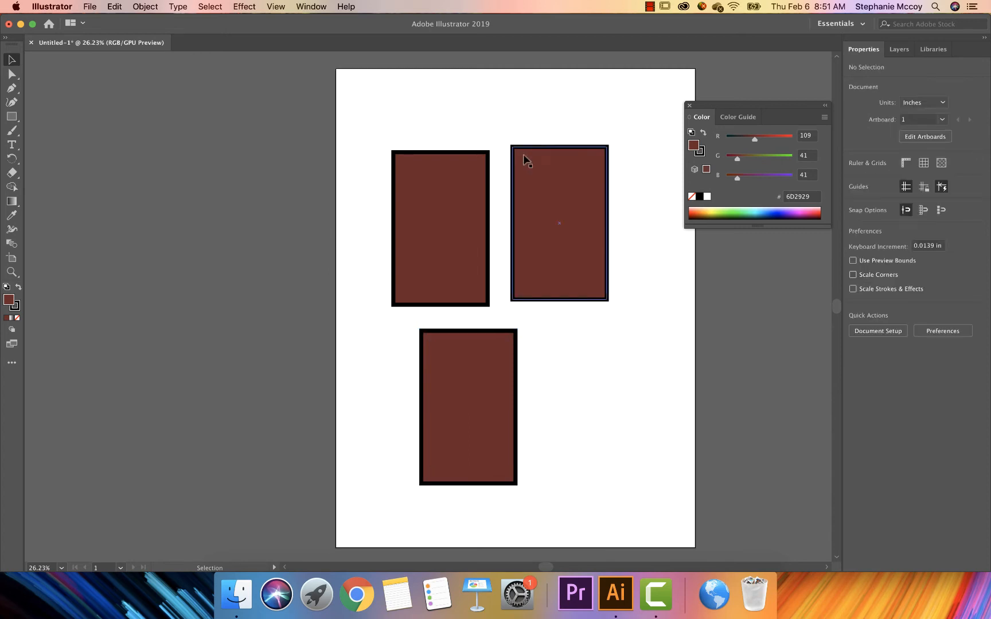
key("Delete")
left_click(458, 459)
key("Delete")
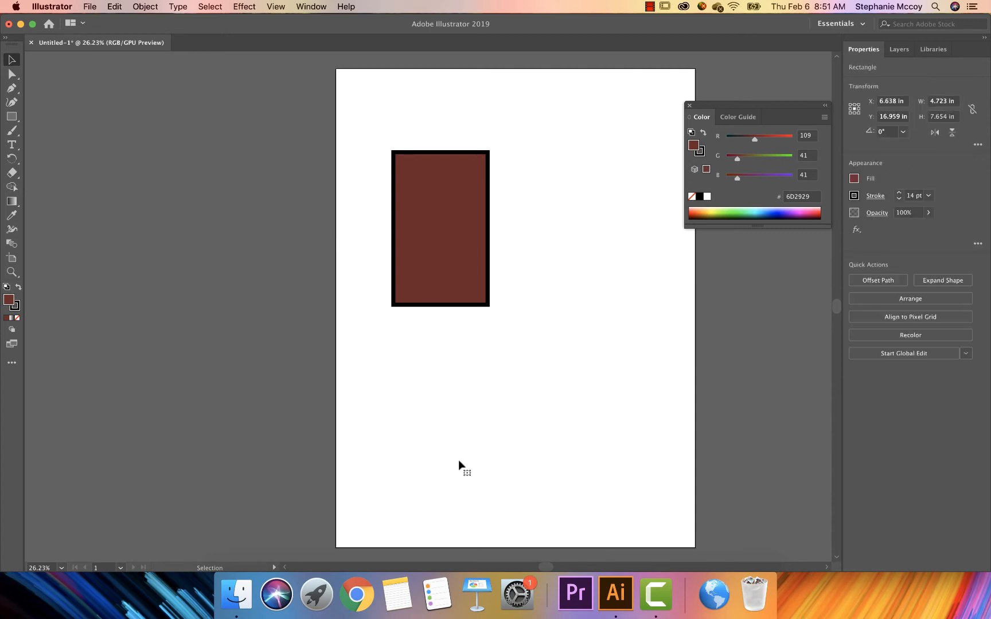
left_click(449, 212)
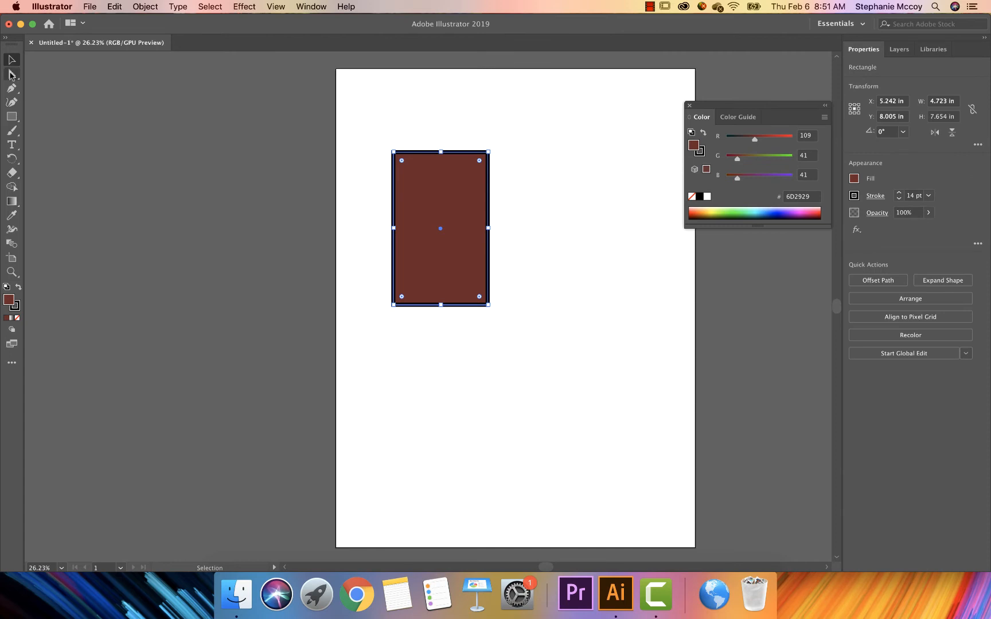
Reshape the dark red rectangle by moving its two upper corner anchors outward, then round the upper-right corner to a 1.29 in radius
left_click(12, 74)
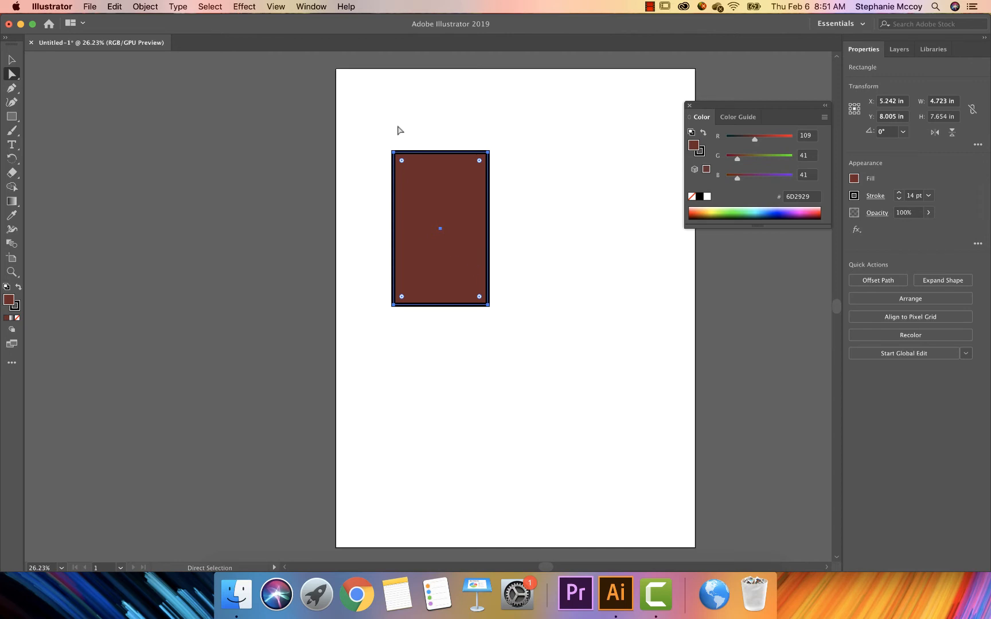
left_click(394, 152)
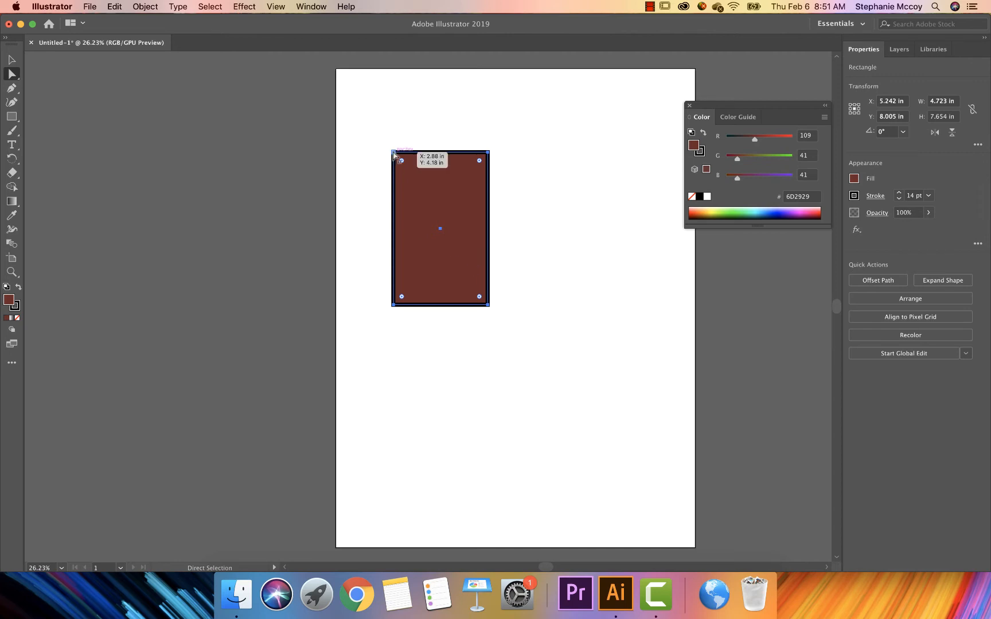
mouse_move(394, 153)
left_mouse_down()
mouse_move(413, 199)
mouse_move(383, 150)
left_mouse_up()
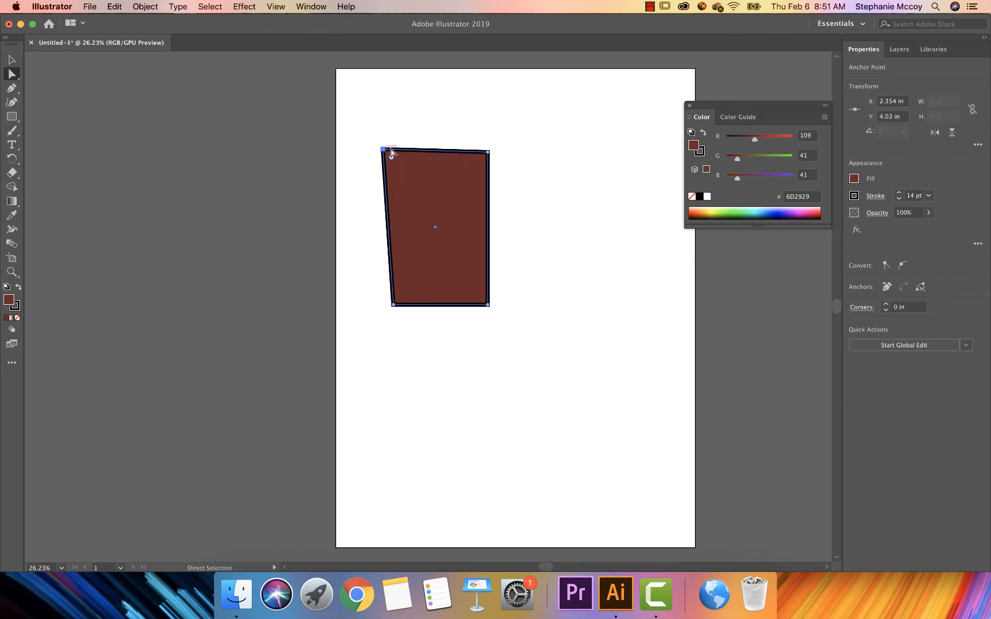
left_click_drag(489, 152, 520, 142)
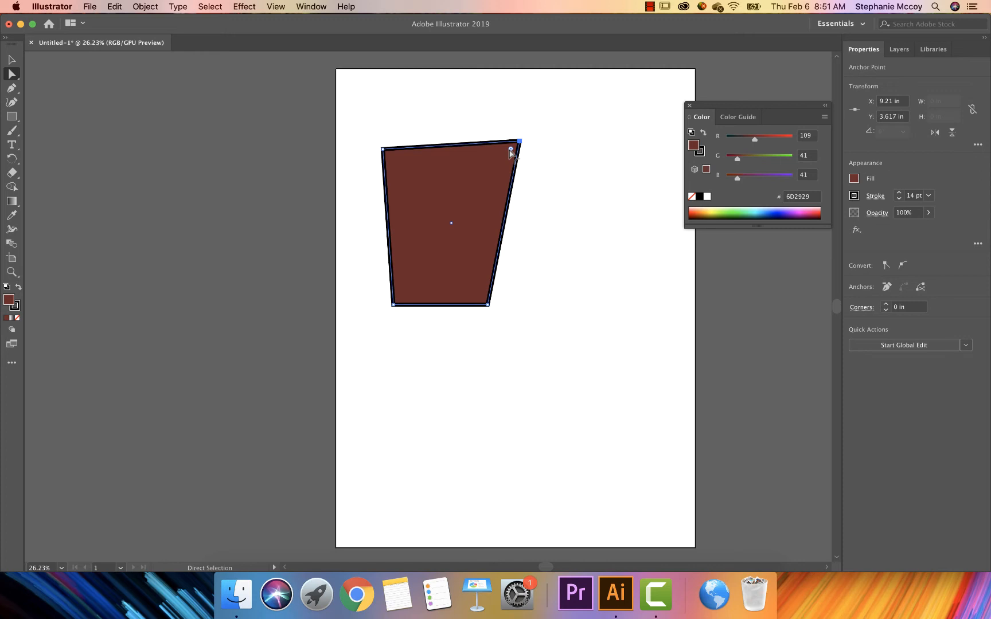
left_click_drag(509, 151, 488, 170)
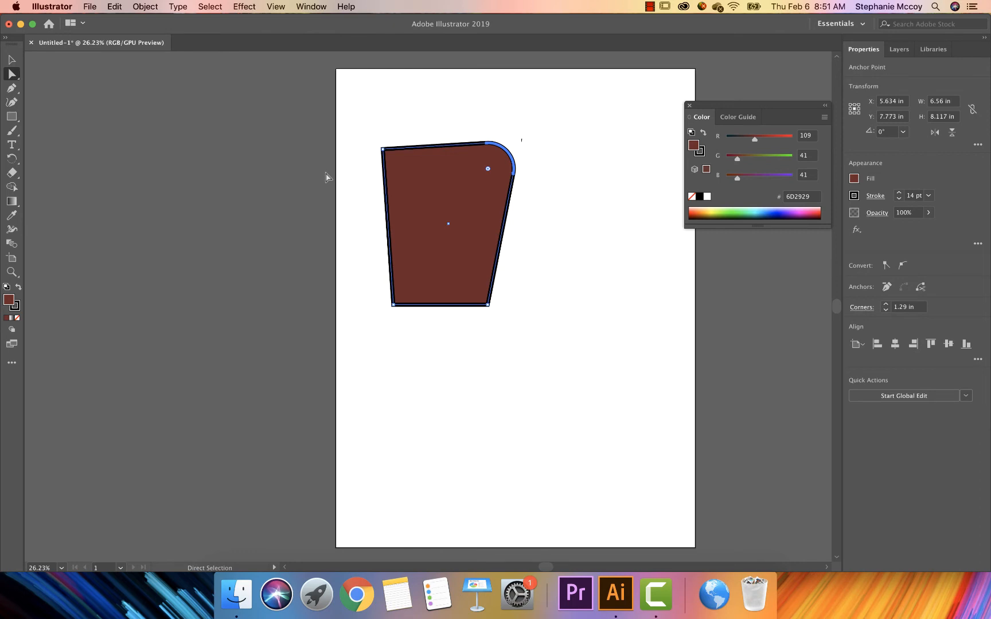
Delete the reshaped dark red shape and draw a new rectangle about 6.56 in wide and 8.48 in high in the artboard's upper half
left_click(12, 60)
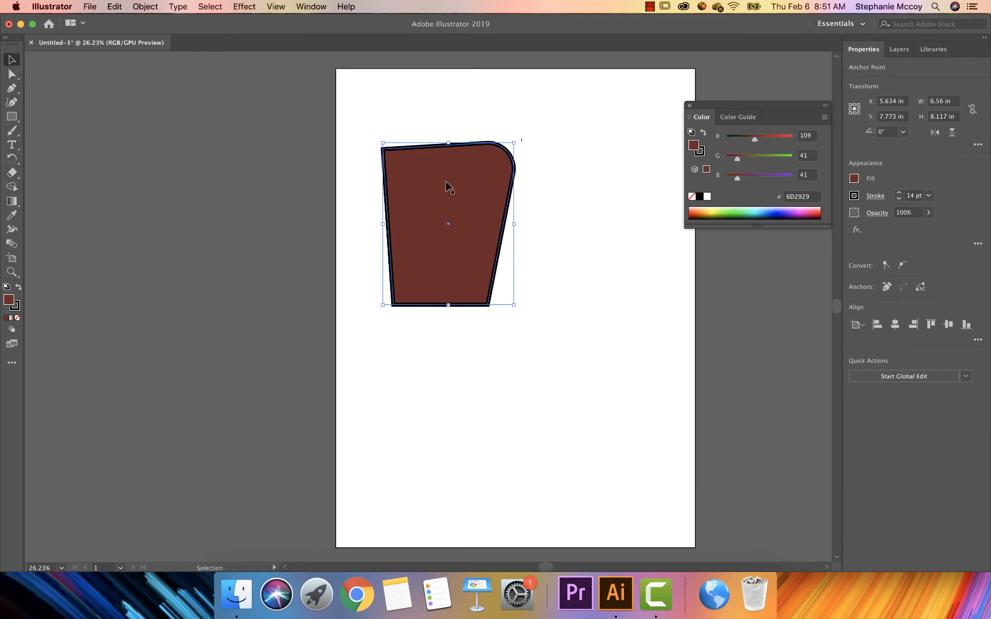
key("Delete")
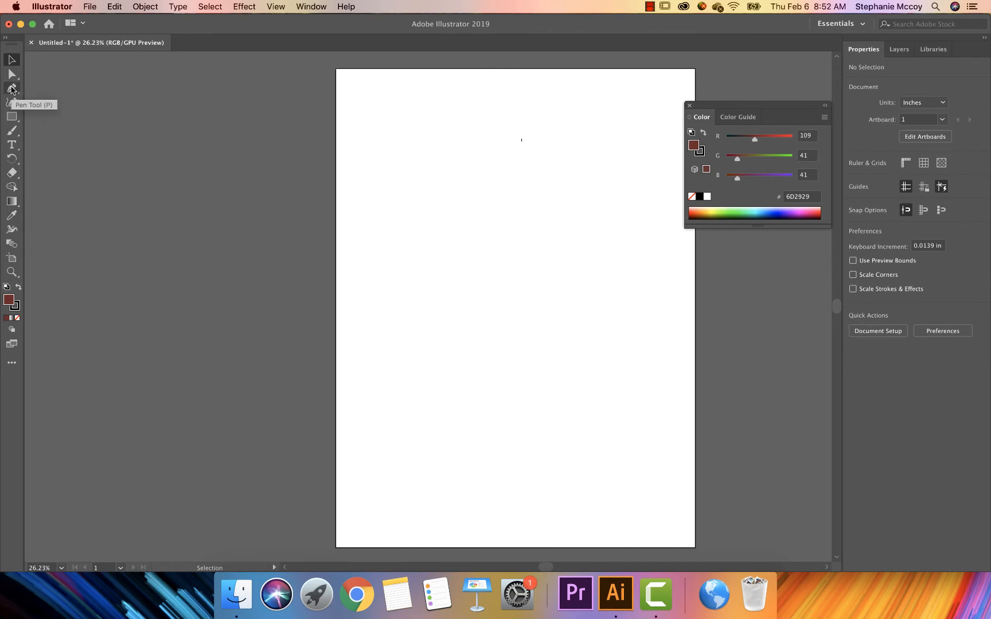
left_click(12, 116)
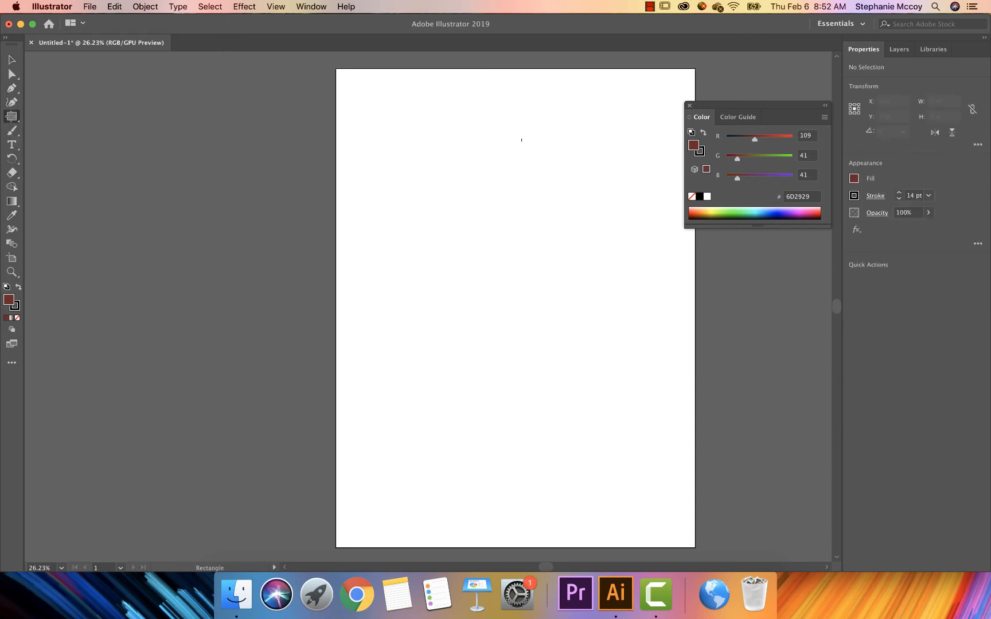
left_click_drag(435, 152, 566, 322)
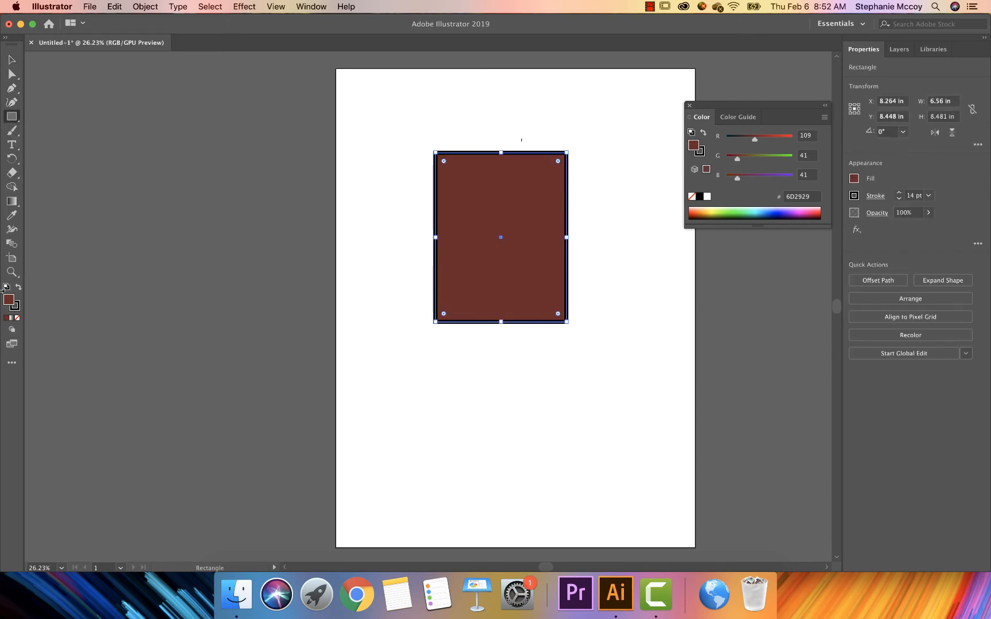
Remove both the stroke and the fill from the new rectangle
left_click(16, 307)
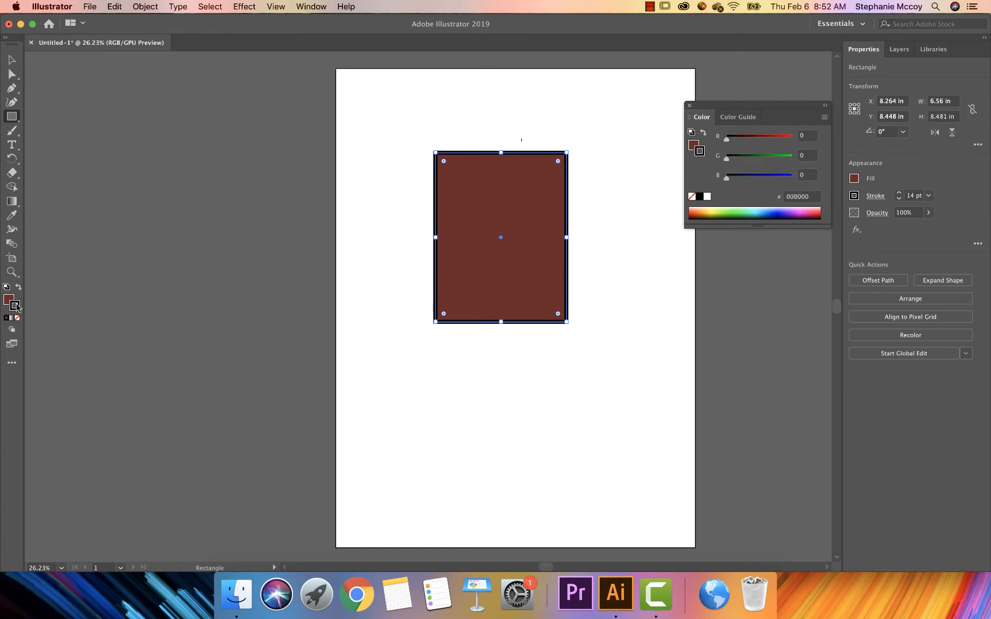
left_click(17, 319)
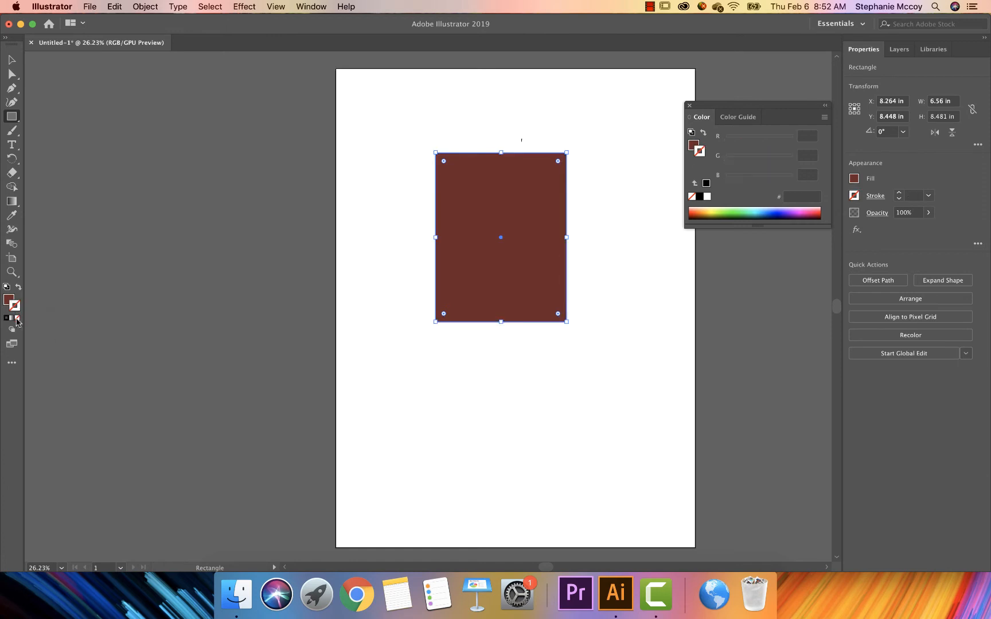
left_click(9, 299)
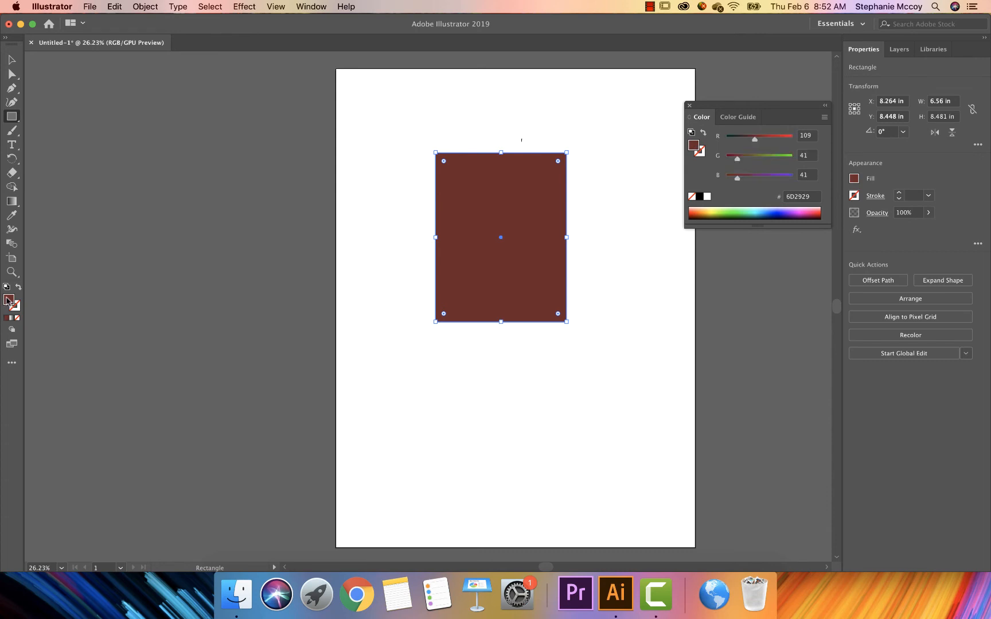
left_click(18, 319)
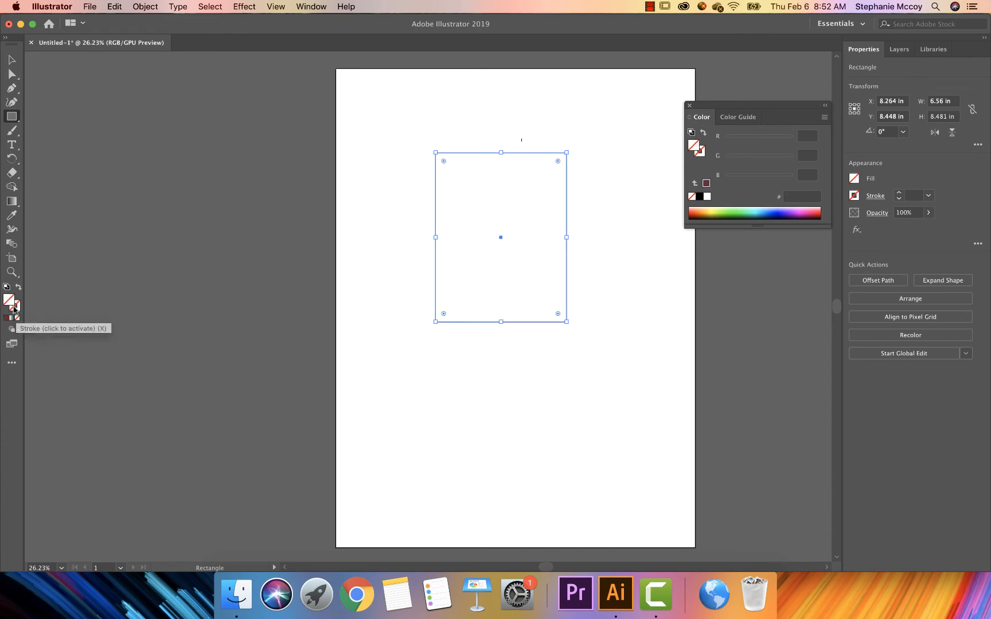
Fill the rectangle with the muted brownish red 753E3E
double_click(8, 301)
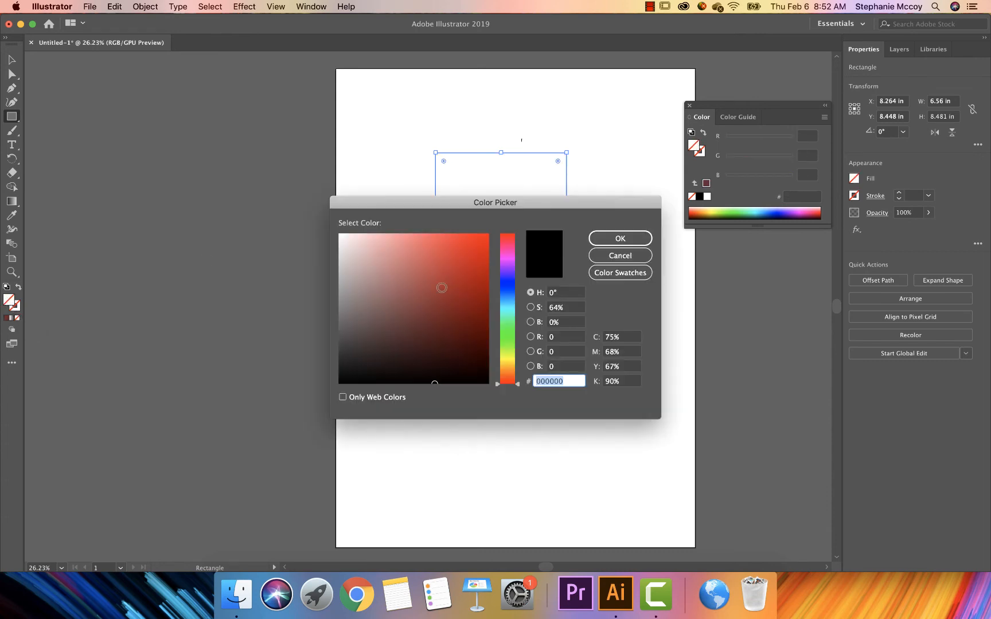
left_click(408, 315)
left_click(595, 241)
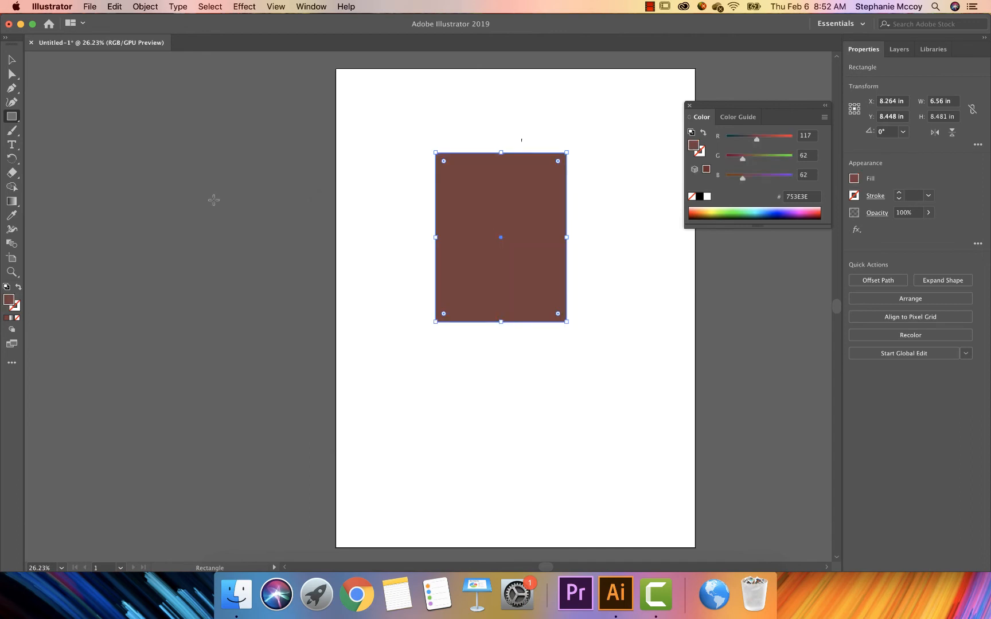
Apply a gradient fill to the rectangle, trying the radial and freeform types and shifting the freeform's two right-side colour points inward
left_click(12, 319)
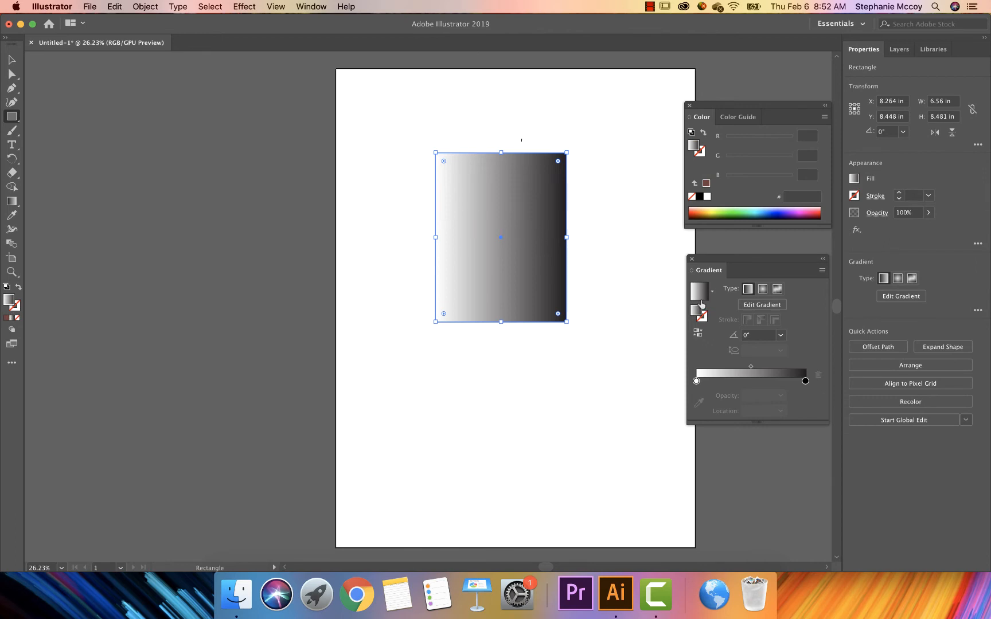
left_click(762, 290)
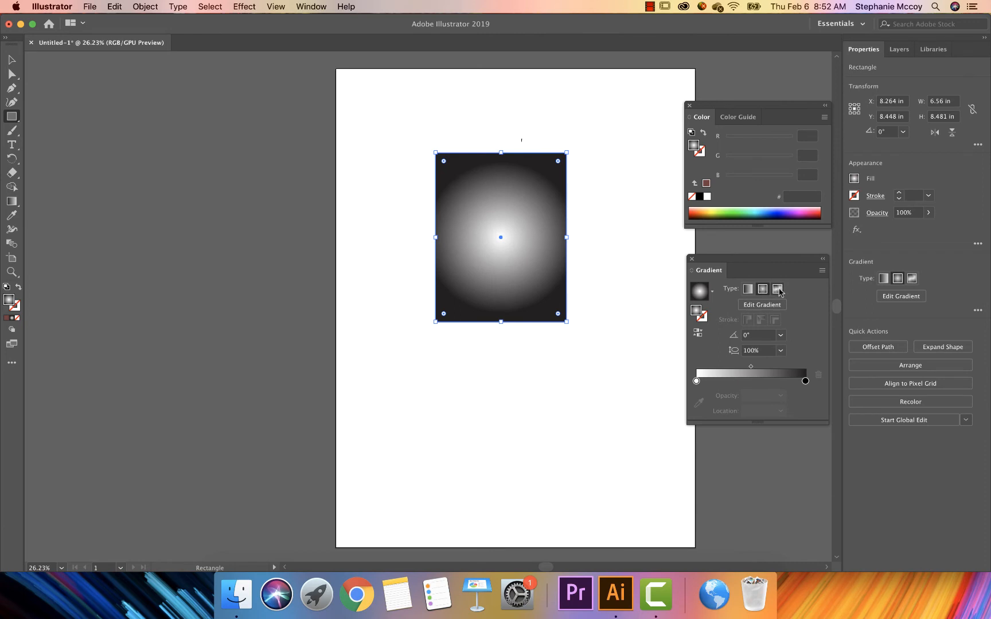
left_click(777, 289)
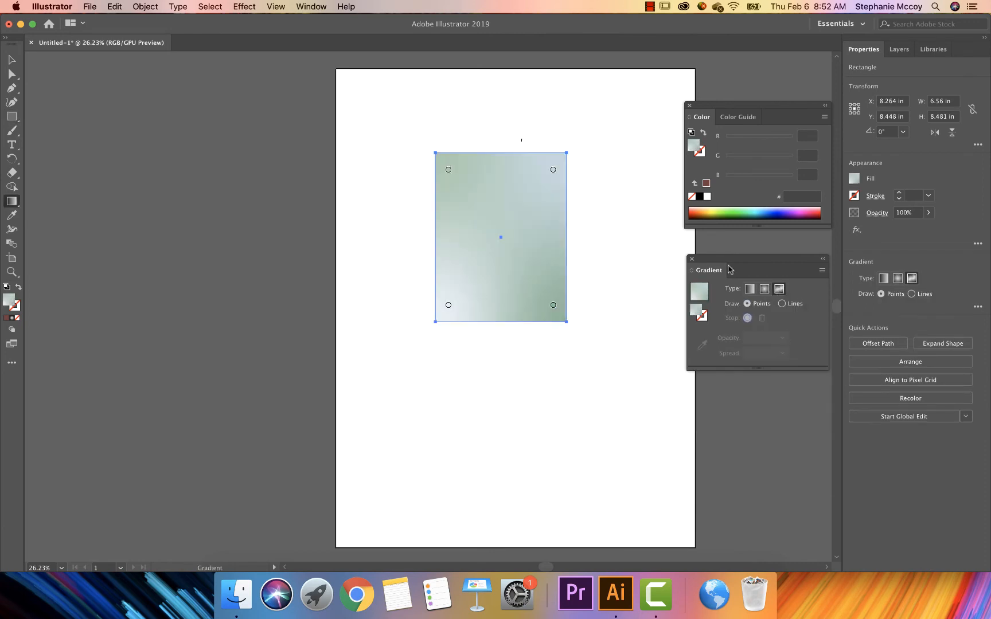
left_click_drag(555, 171, 507, 185)
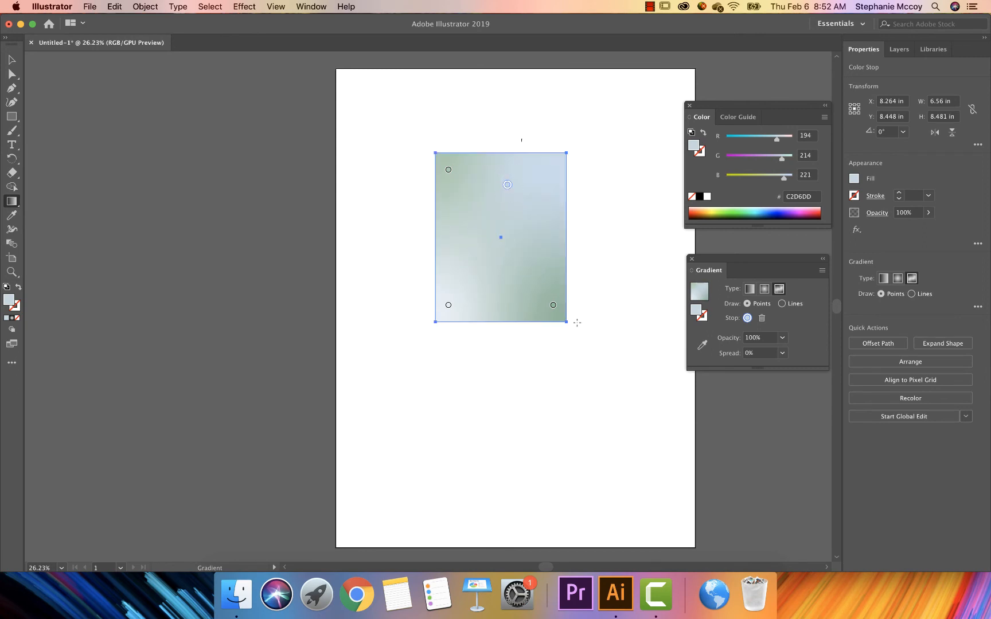
left_click_drag(553, 305, 524, 256)
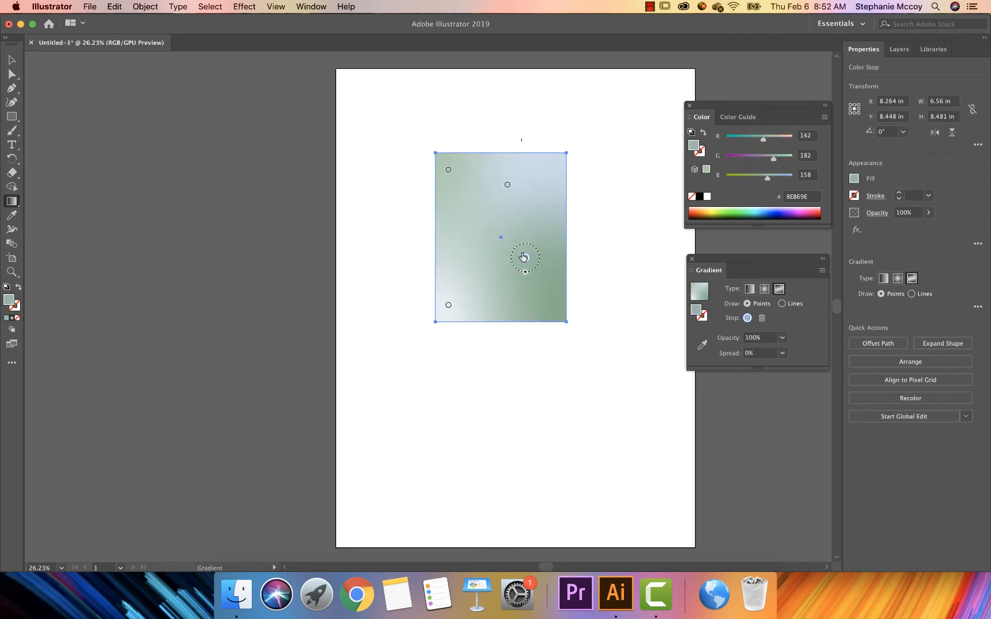
Change the rectangle's gradient to linear, trying a 180° angle before setting it to 90°
left_click(749, 288)
left_click(779, 321)
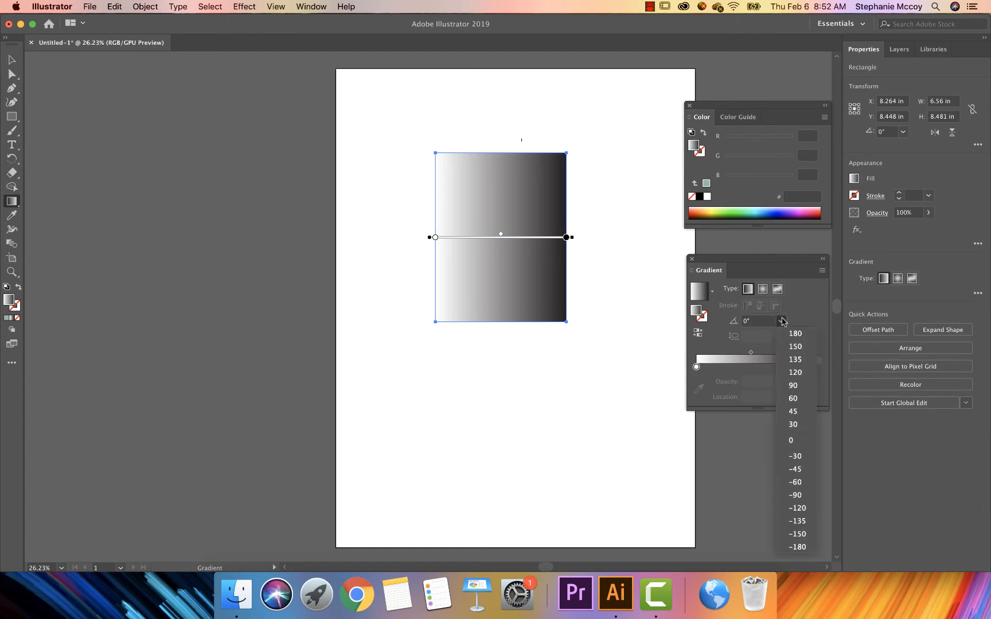
left_click(791, 338)
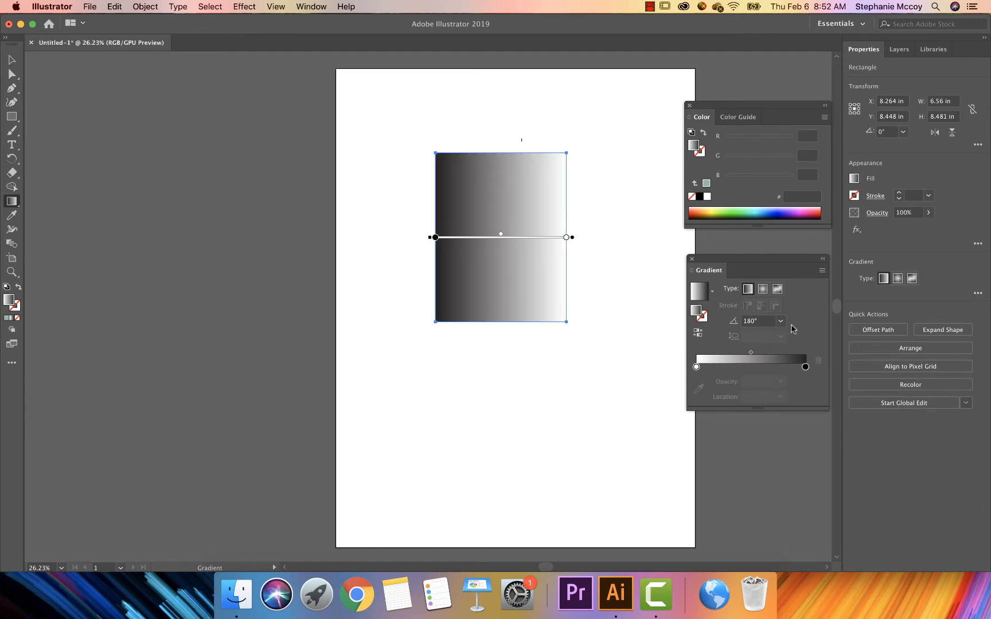
left_click(780, 321)
left_click(786, 382)
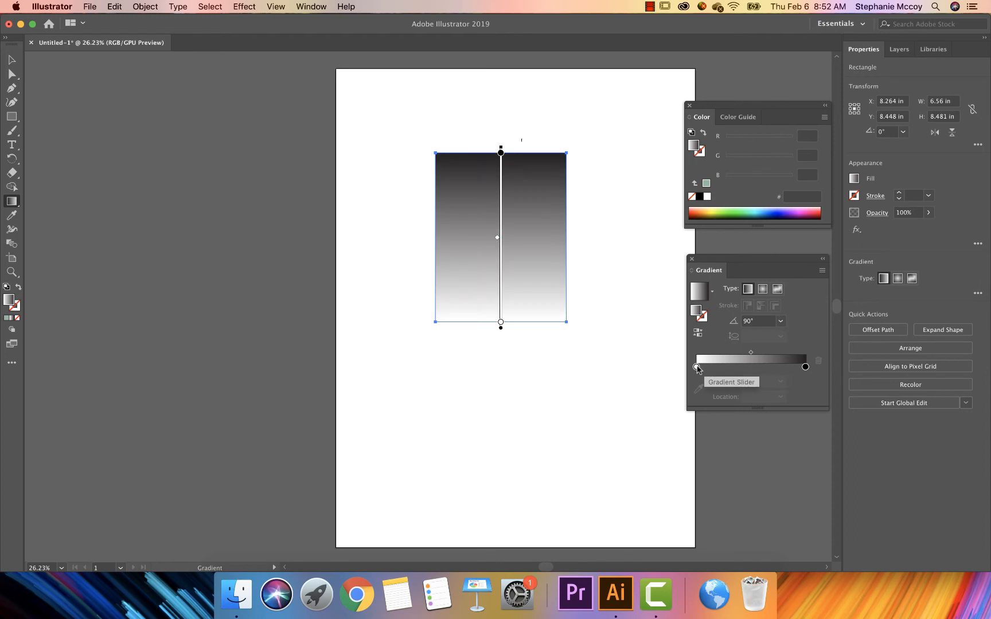
Colour the gradient's white starting stop with a green swatch and raise its red value to 63
double_click(697, 367)
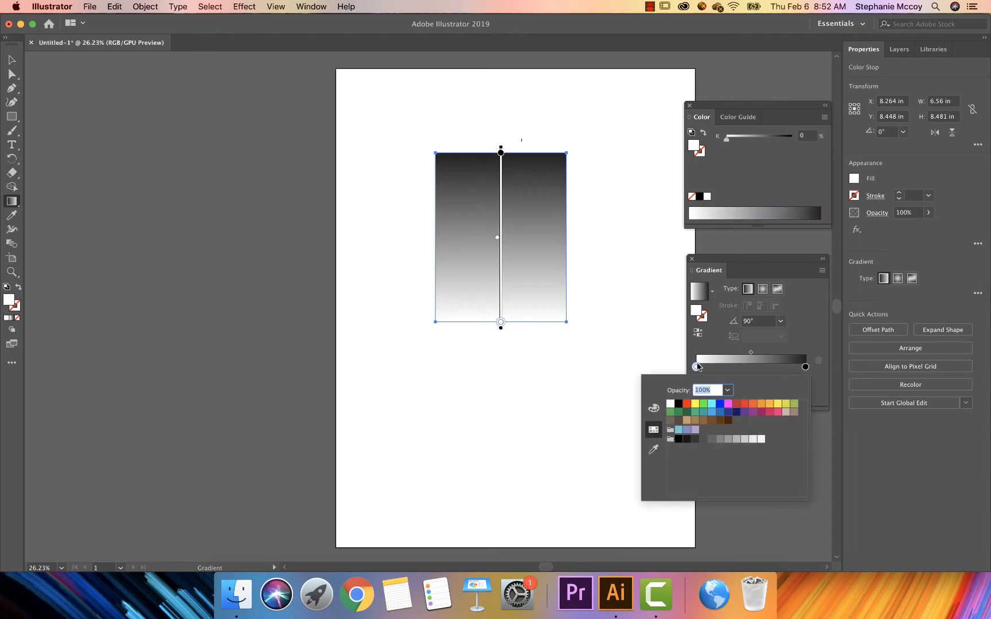
left_click(695, 413)
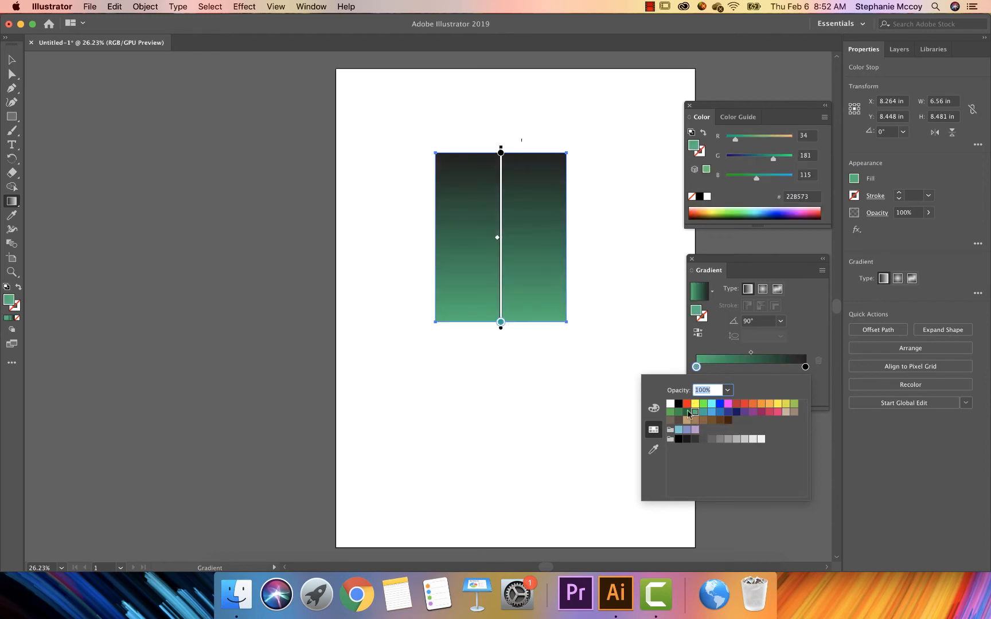
left_click(653, 407)
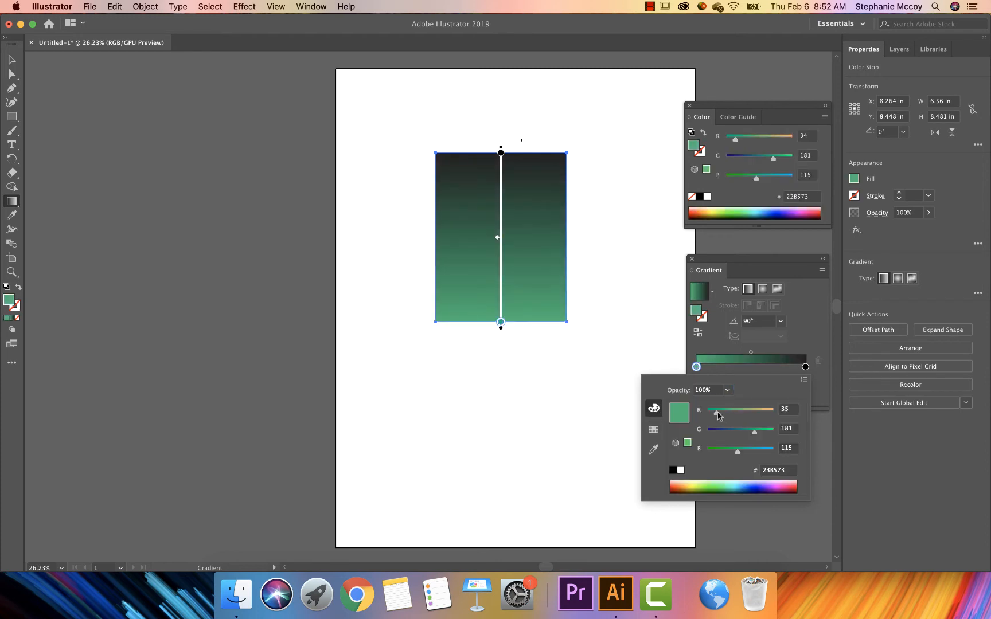
mouse_move(720, 417)
left_mouse_down()
mouse_move(737, 416)
mouse_move(726, 413)
left_mouse_up()
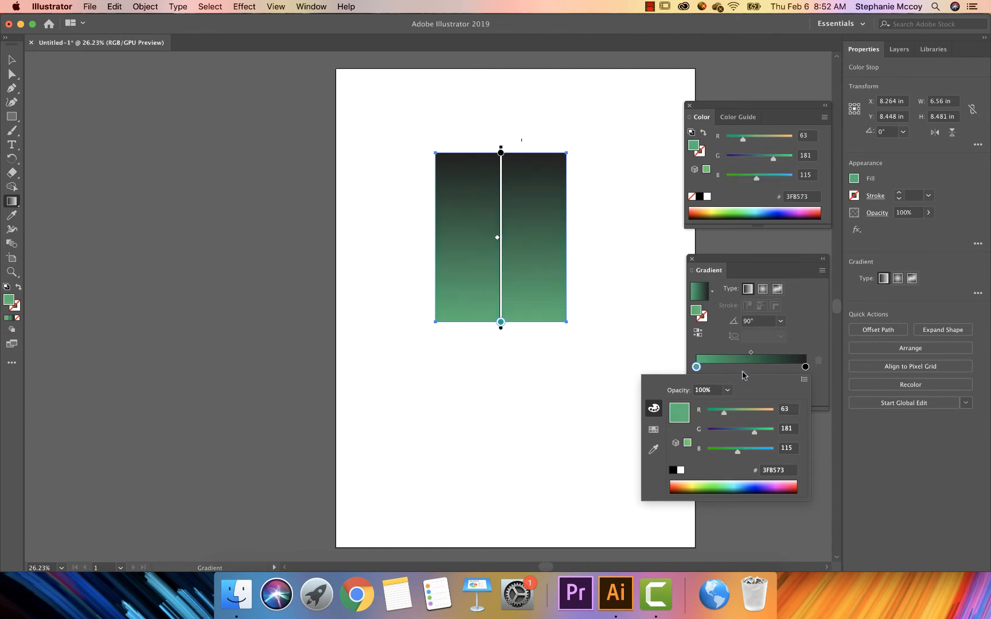
Colour the gradient's black end stop with the bright yellow swatch (FFFF00)
double_click(805, 367)
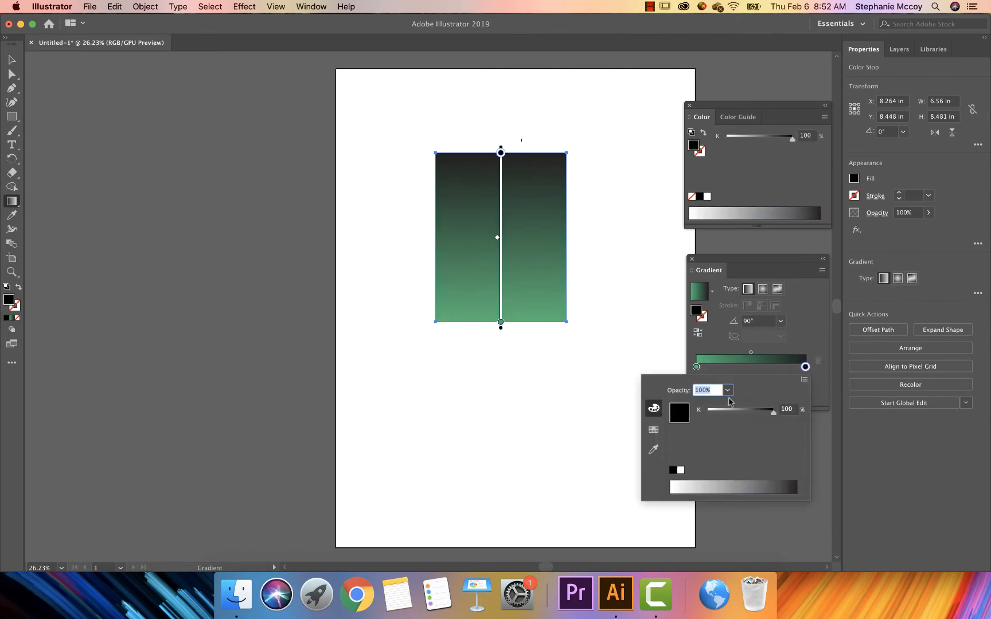
left_click(653, 429)
left_click(695, 404)
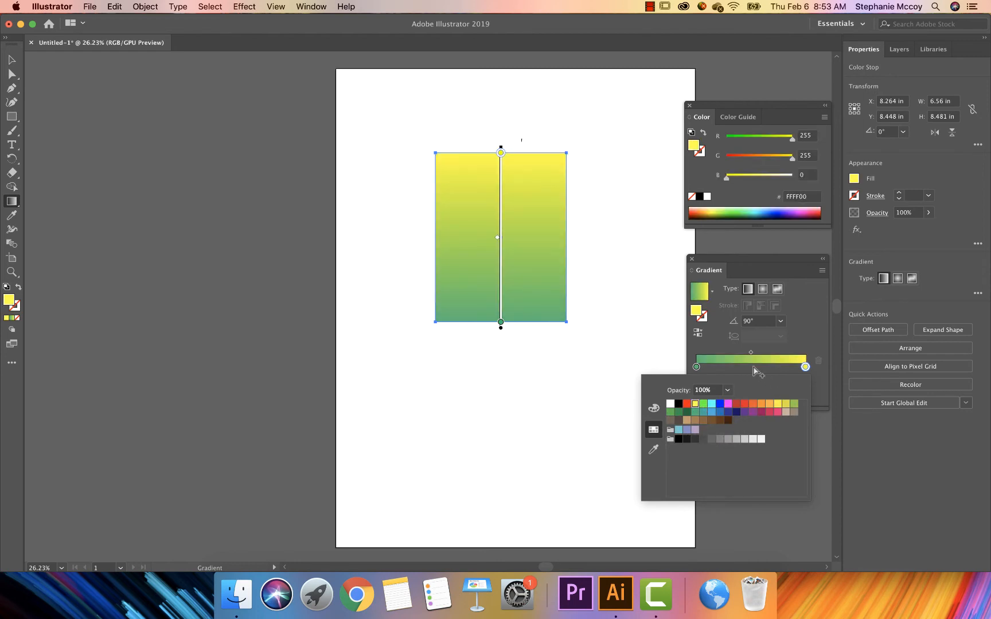
left_click(666, 358)
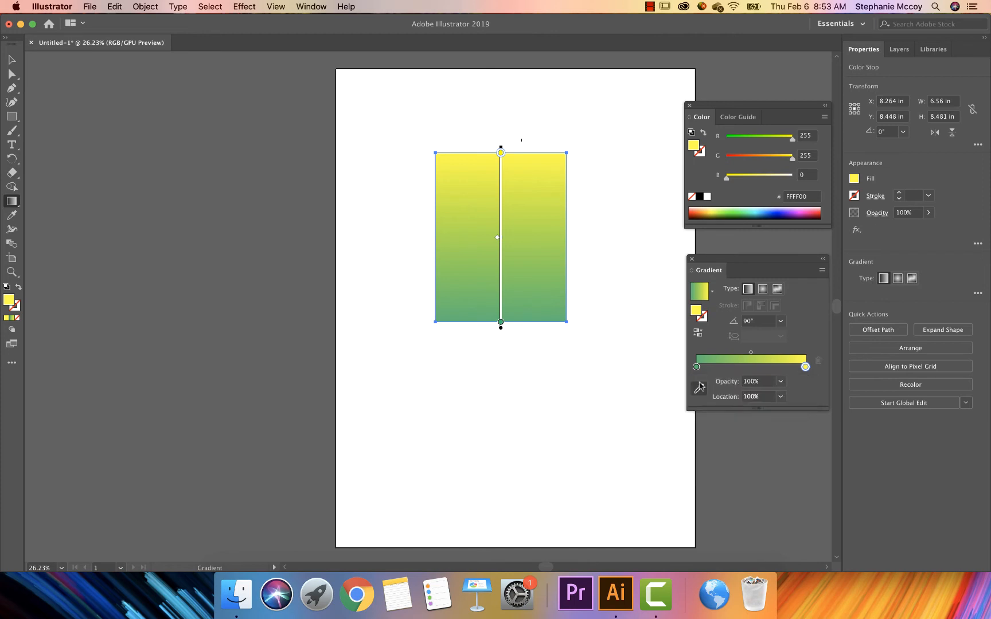
Add a dark red (C1272D) colour stop at about the gradient's midpoint and remove it again
left_click(750, 368)
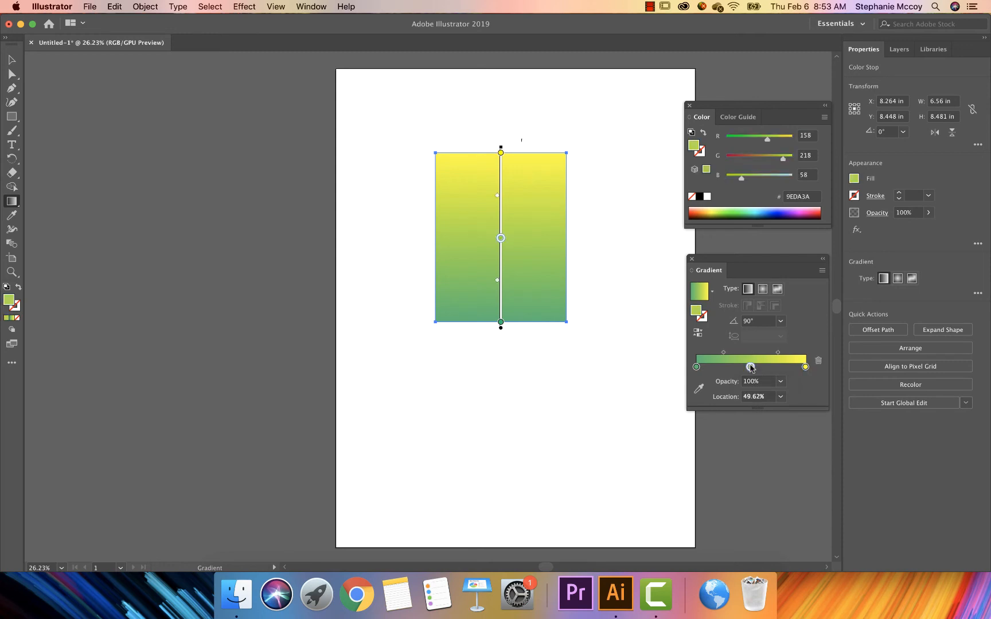
double_click(750, 367)
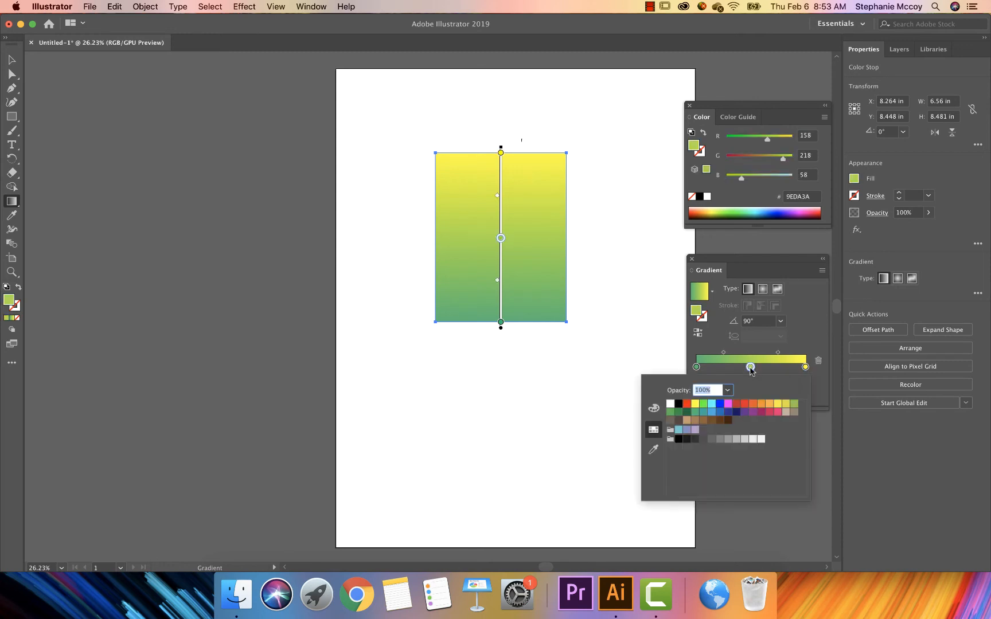
left_click(737, 404)
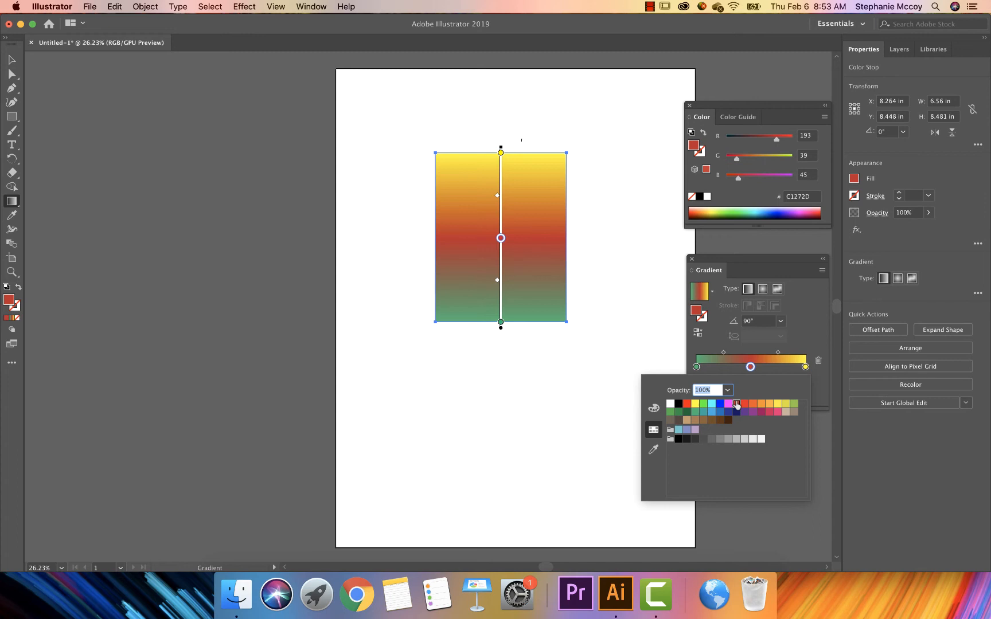
left_click(643, 337)
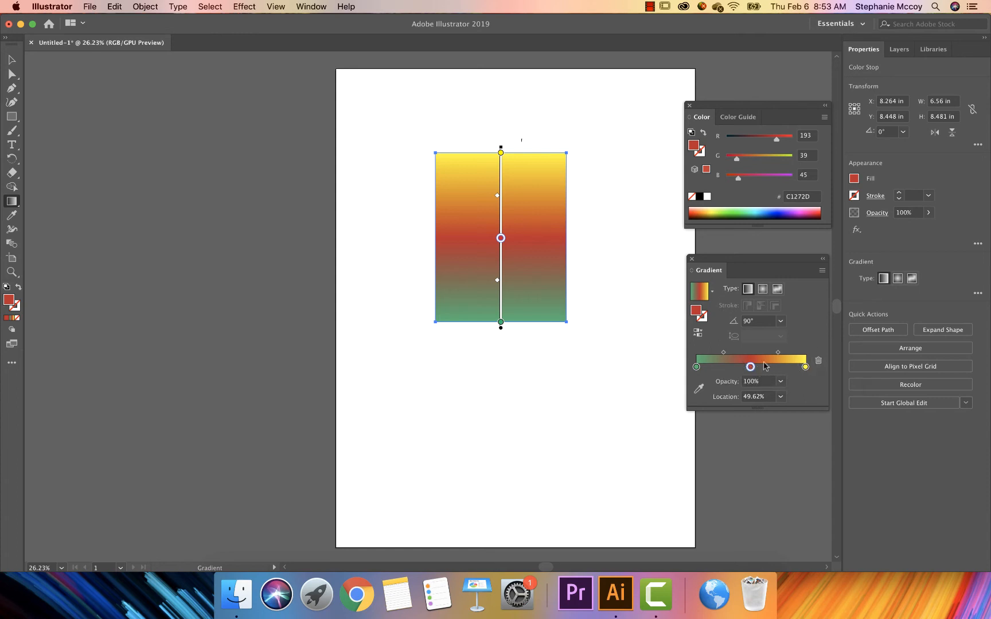
left_click(819, 361)
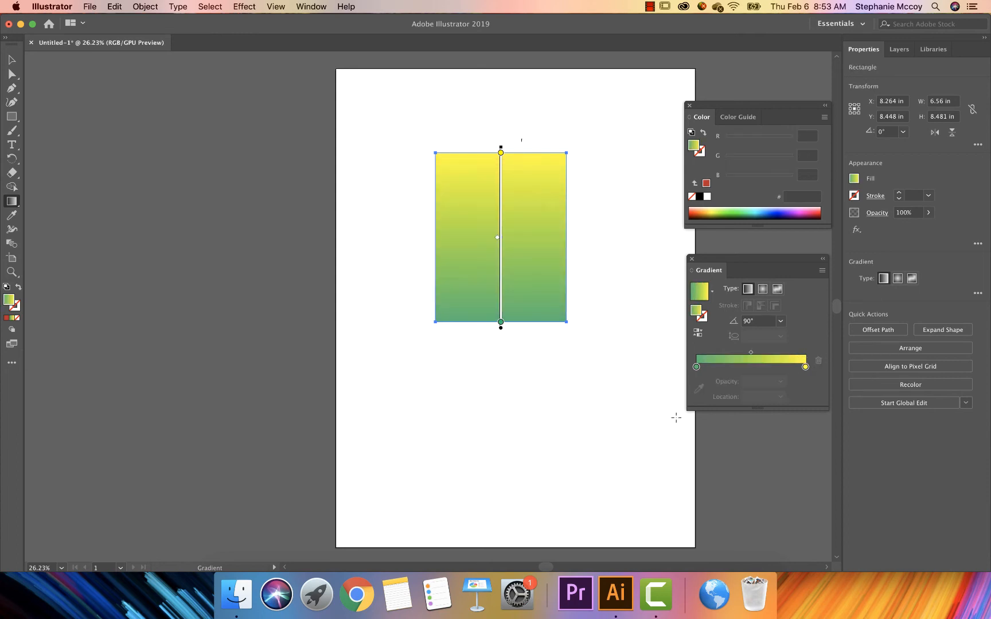
Delete the yellow-green rectangle and draw a new one from the artboard's top edge, 18 in wide and about 17.18 in high
left_click(12, 59)
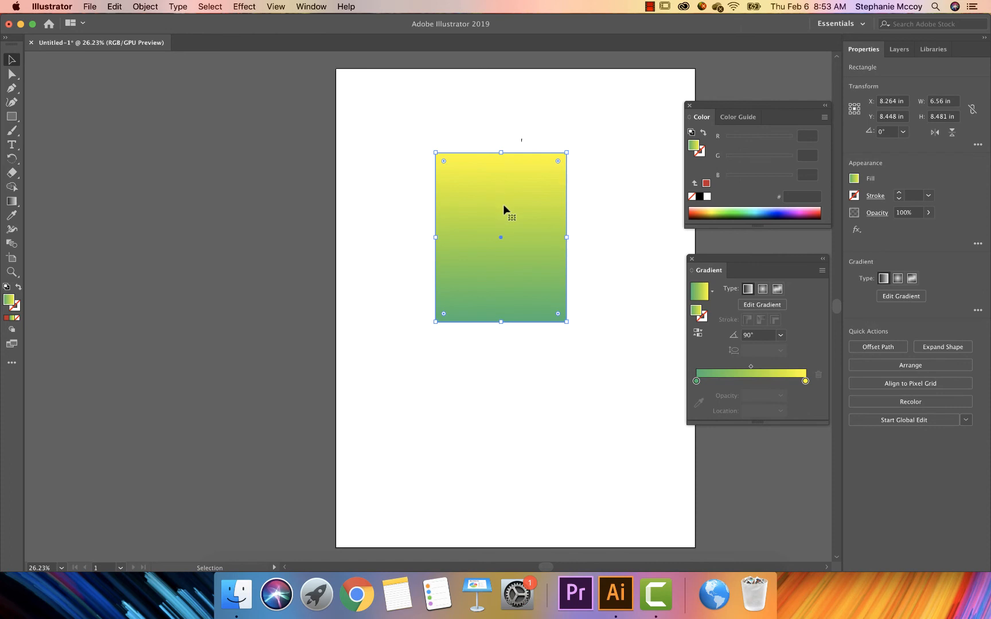
key("Delete")
left_click_drag(758, 108, 782, 82)
left_click_drag(738, 256, 776, 230)
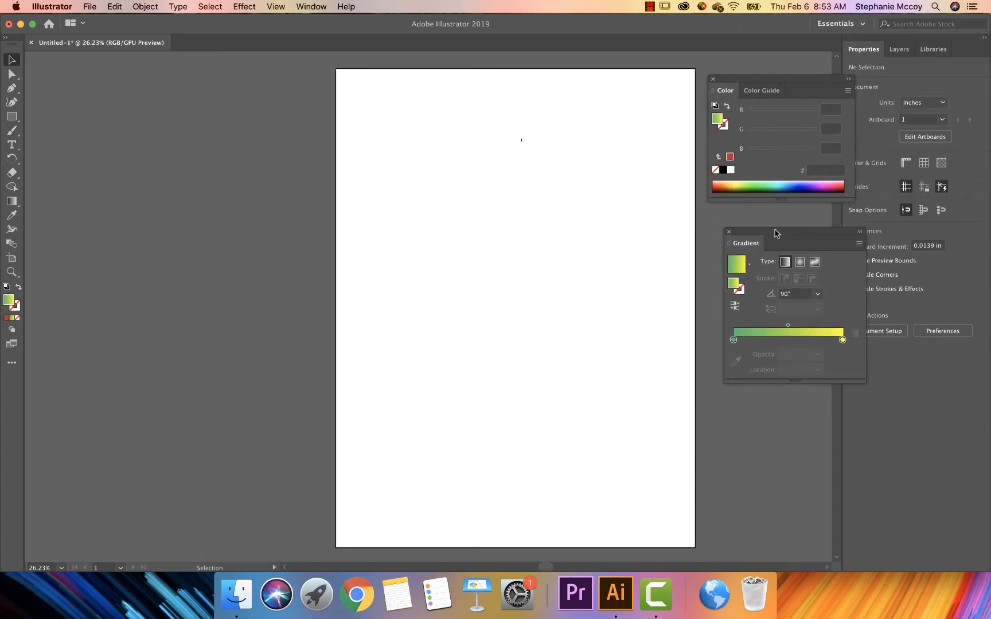
left_click(12, 116)
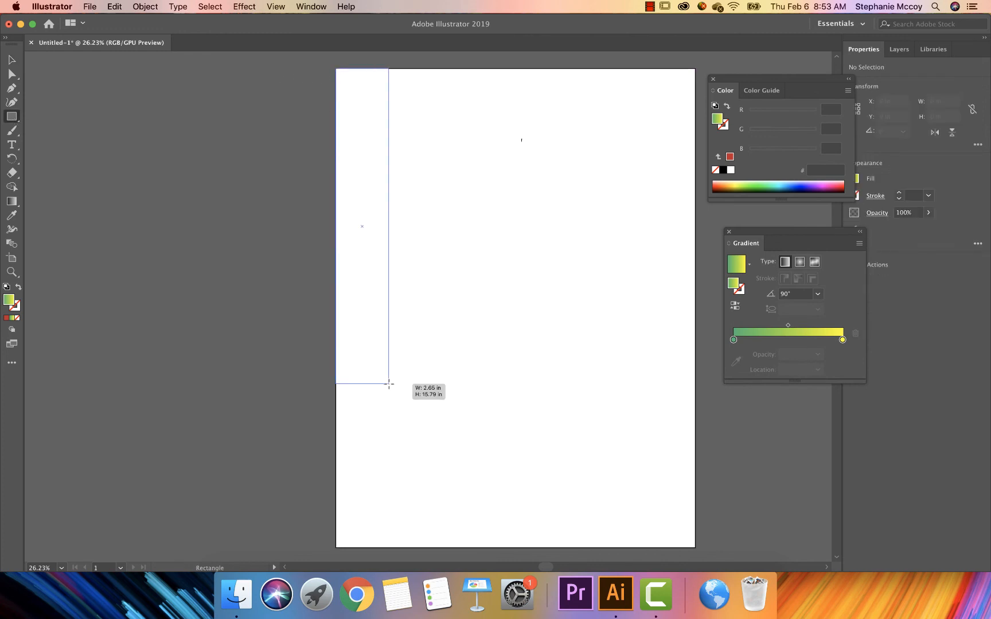
left_click_drag(389, 384, 694, 412)
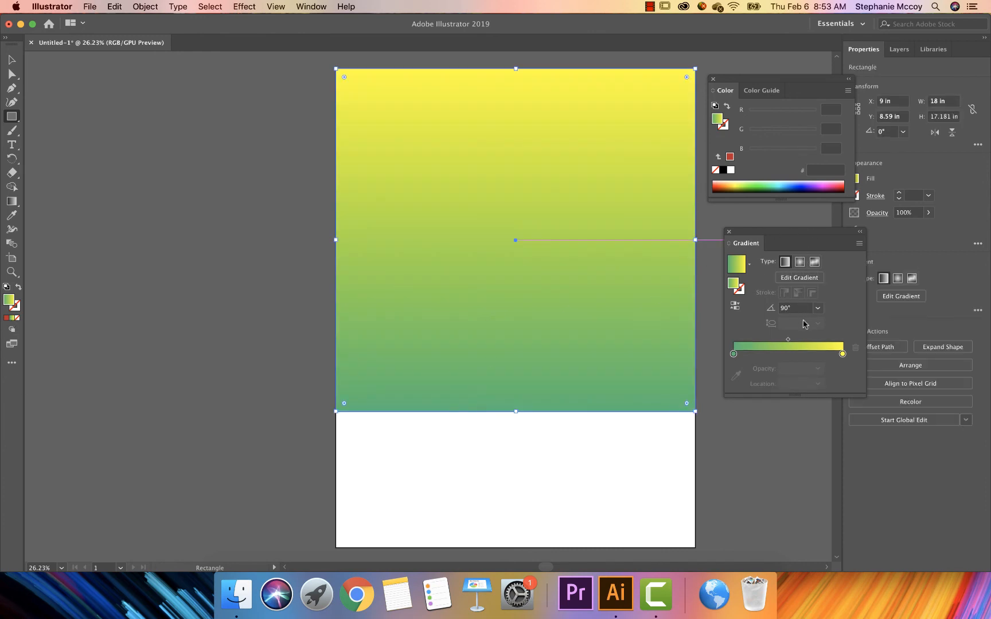
Recolour the new rectangle's gradient with cyan (00FFFF) at the starting stop and blue (0000FF) at the end stop
left_click(734, 354)
double_click(734, 353)
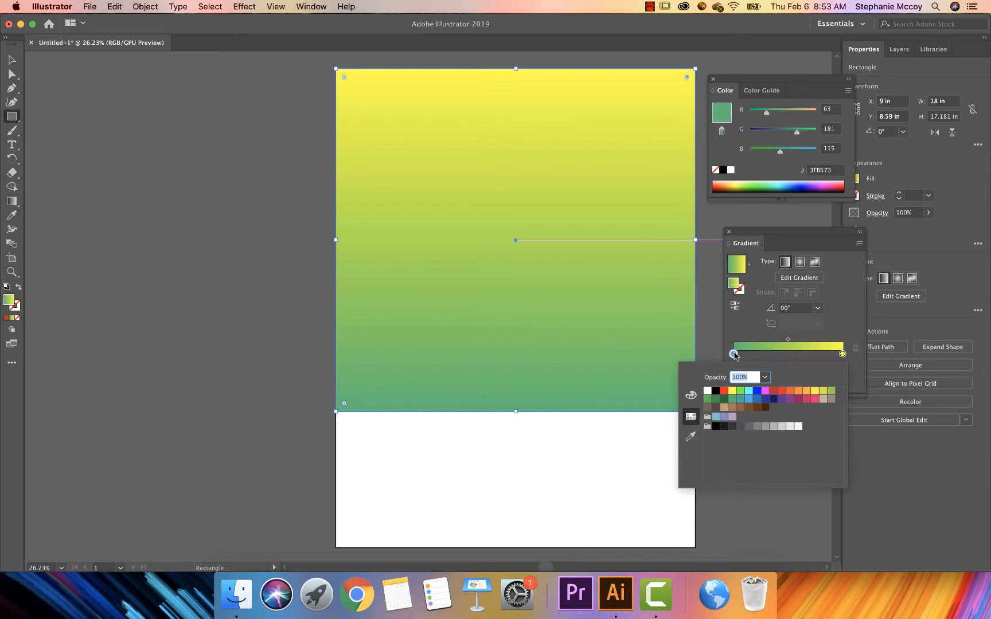
left_click(748, 391)
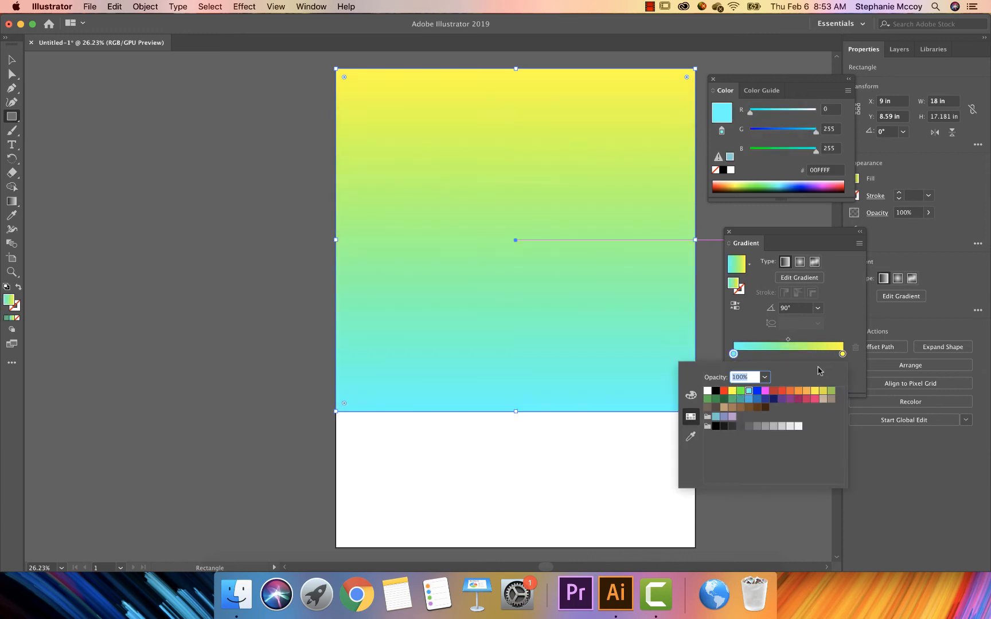
left_click(842, 354)
double_click(843, 353)
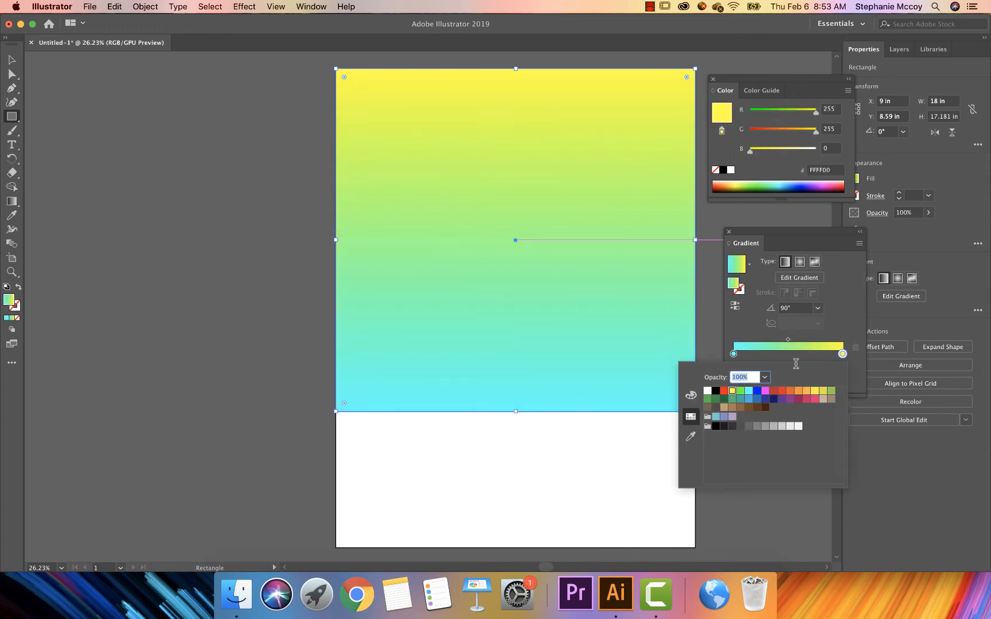
left_click(757, 391)
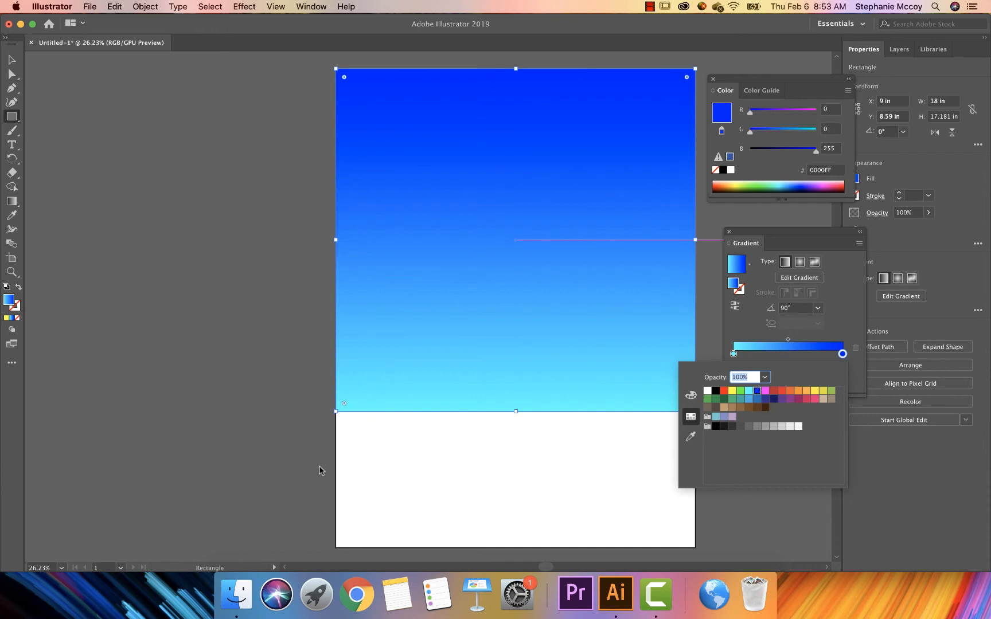
left_click(14, 117)
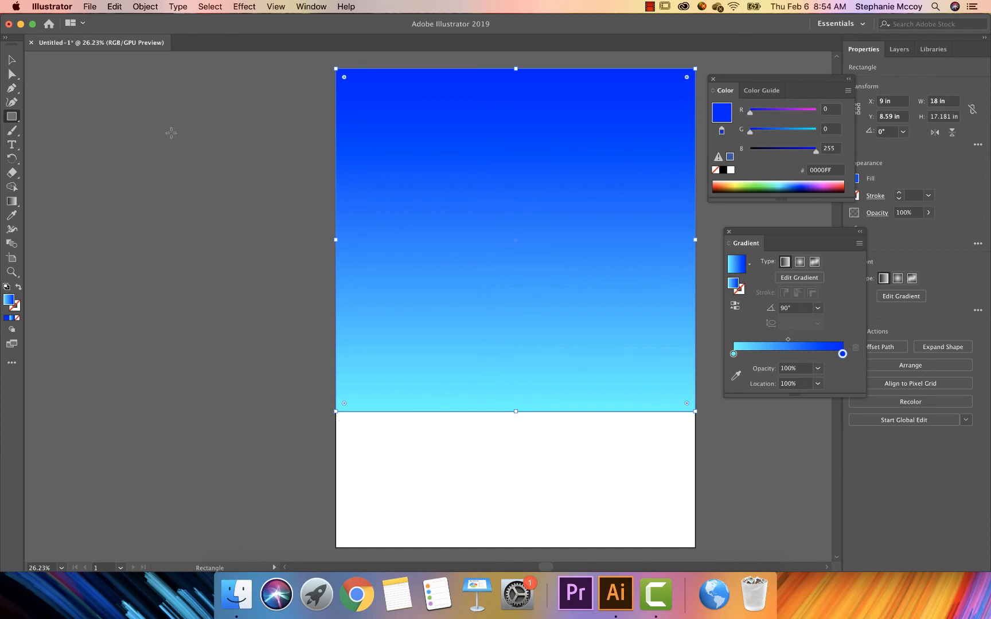
Show the contents of Layer 1 in the layer list and close the floating Color and Gradient panels
left_click(13, 61)
left_click(899, 50)
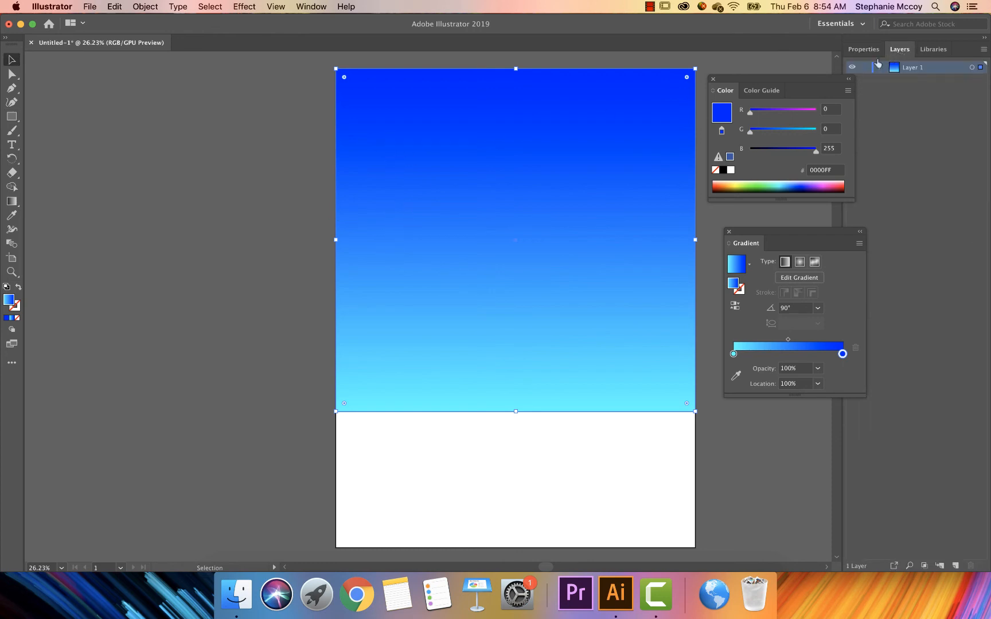
left_click(880, 68)
left_click(713, 79)
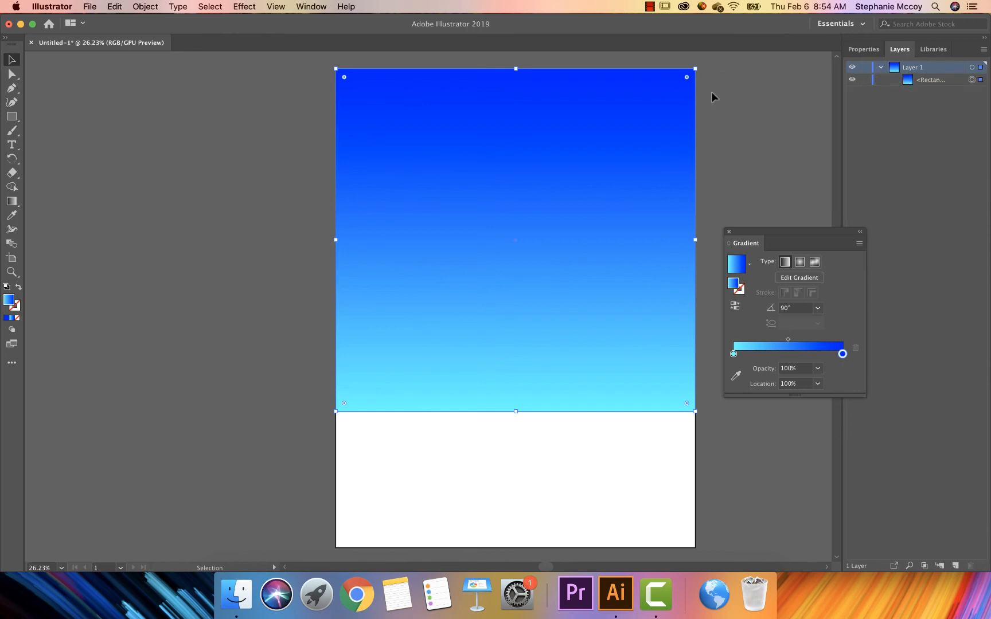
left_click(727, 232)
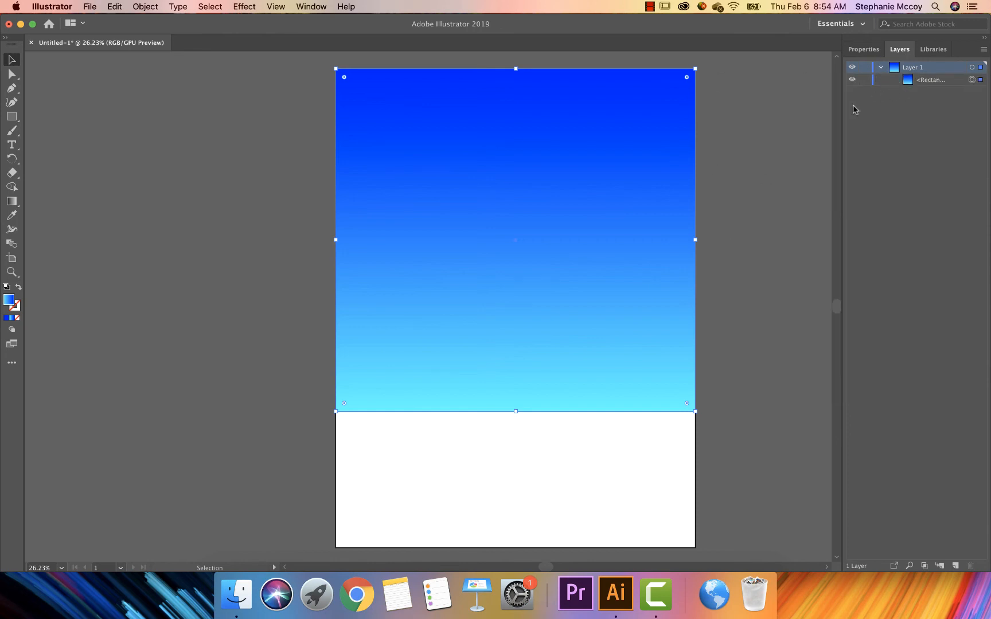
Toggle the visibility of Layer 1 off and on twice, and lock the blue gradient rectangle
left_click(853, 68)
left_click(854, 68)
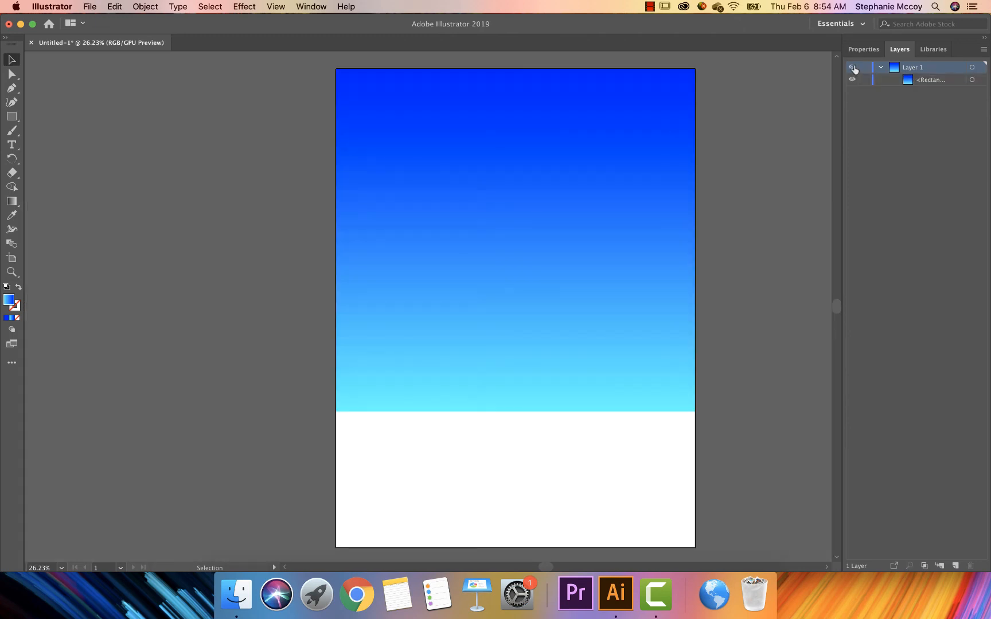
left_click(853, 68)
left_click(853, 67)
left_click(600, 217)
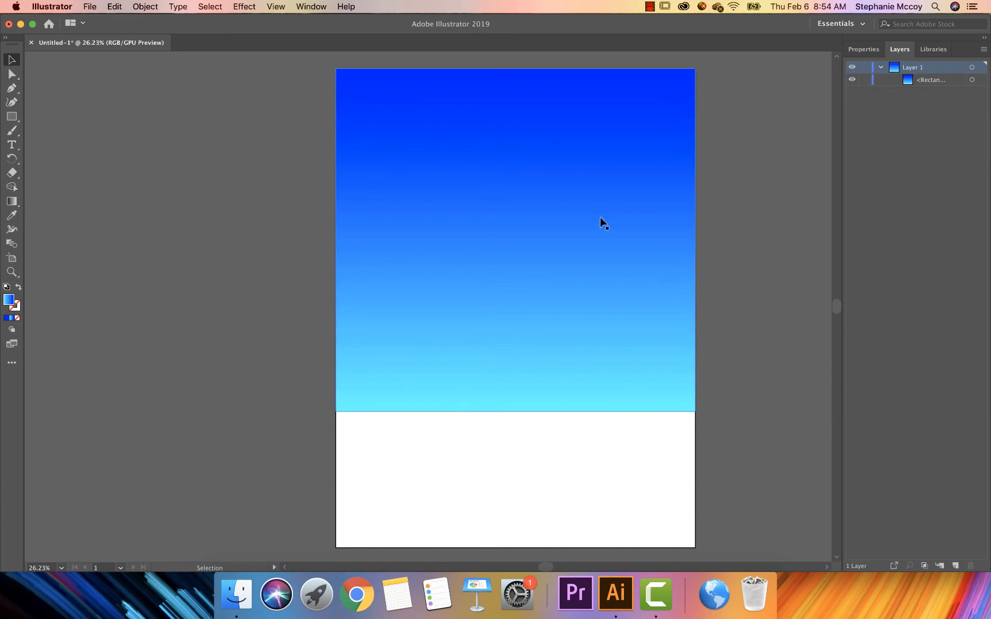
left_click(864, 79)
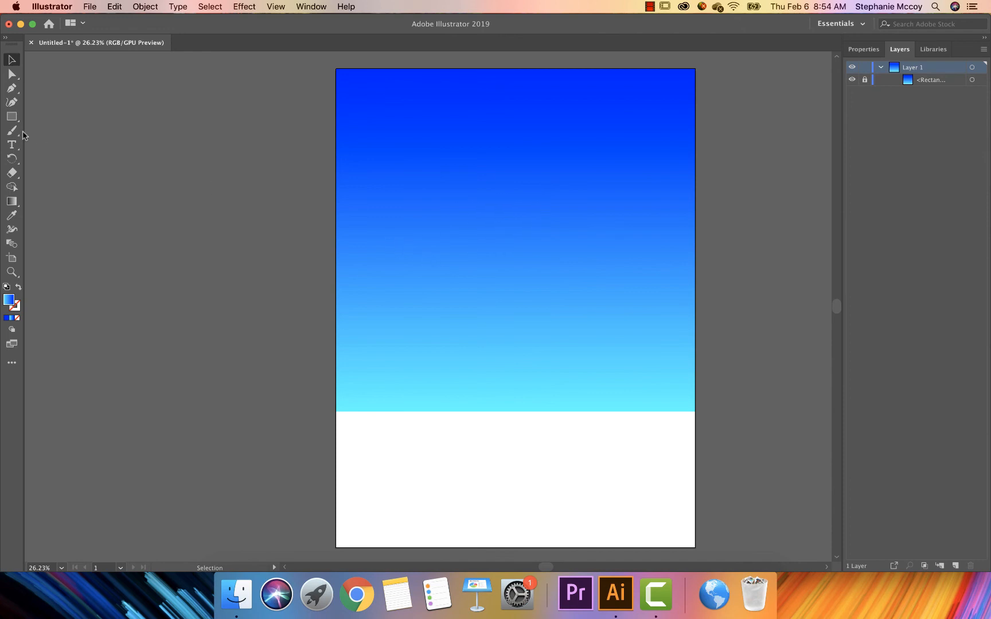
Draw a full-width rectangle over the white area below the sky and fill it with solid dark green (20721E)
left_click(12, 116)
left_click_drag(336, 411, 695, 543)
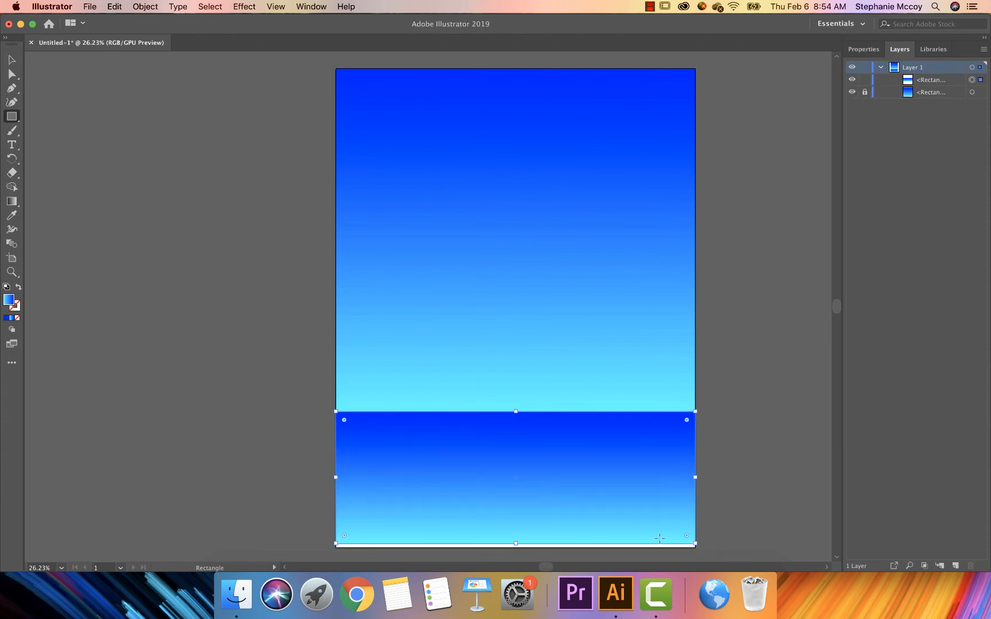
left_click(8, 319)
double_click(9, 301)
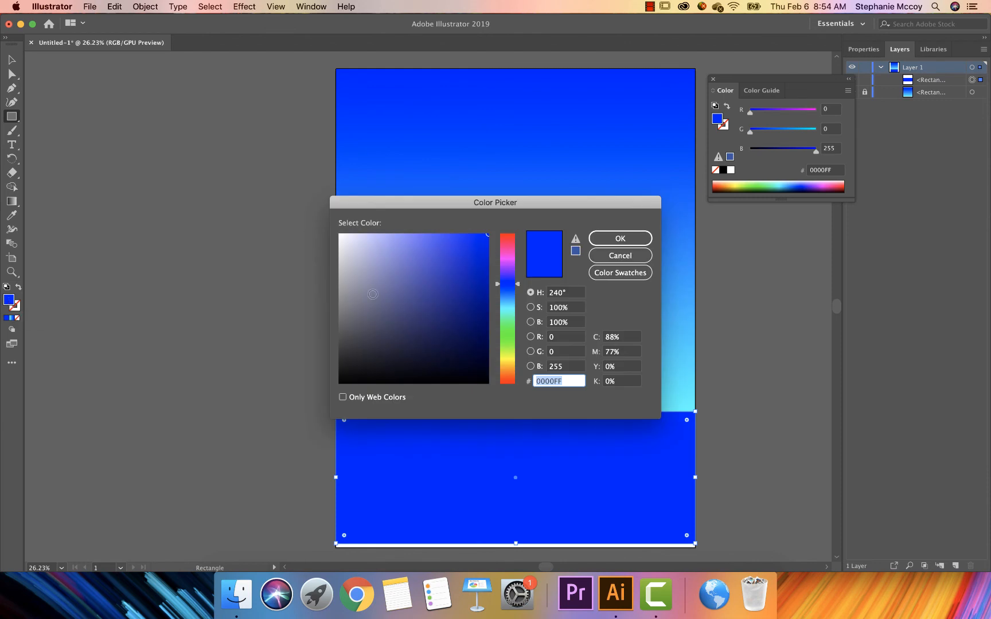
left_click(500, 334)
left_click(450, 300)
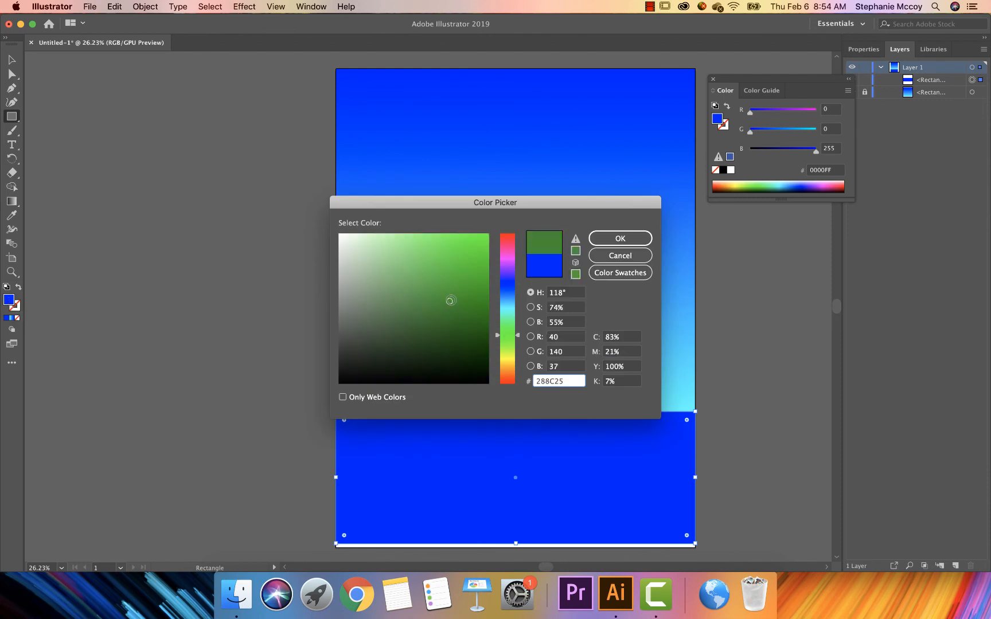
left_click(450, 319)
left_click(449, 316)
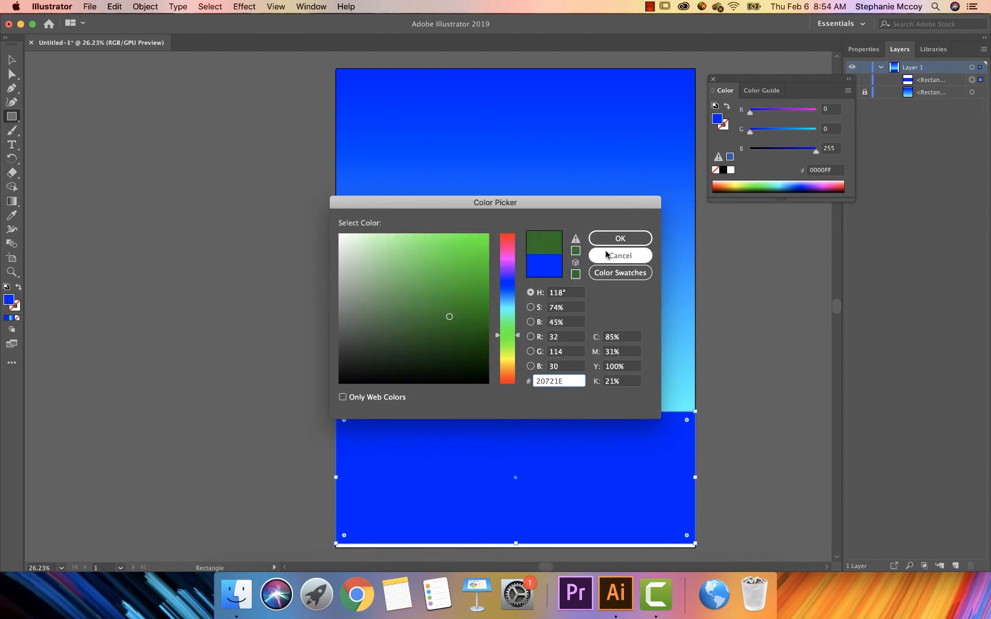
left_click(619, 238)
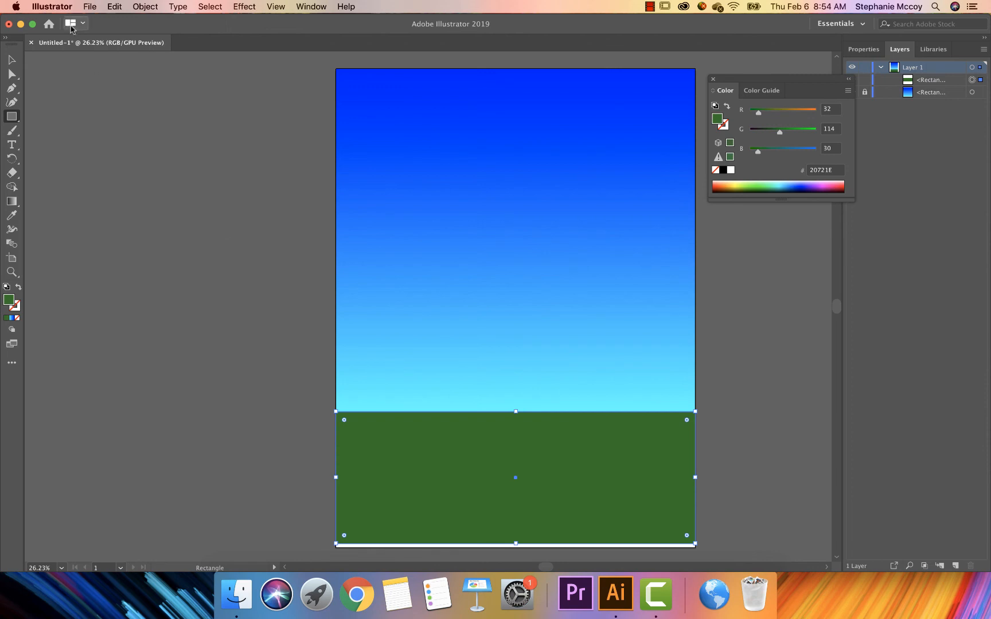
Stretch the green rectangle's lower edge down to the artboard's bottom edge and deselect it
left_click(11, 60)
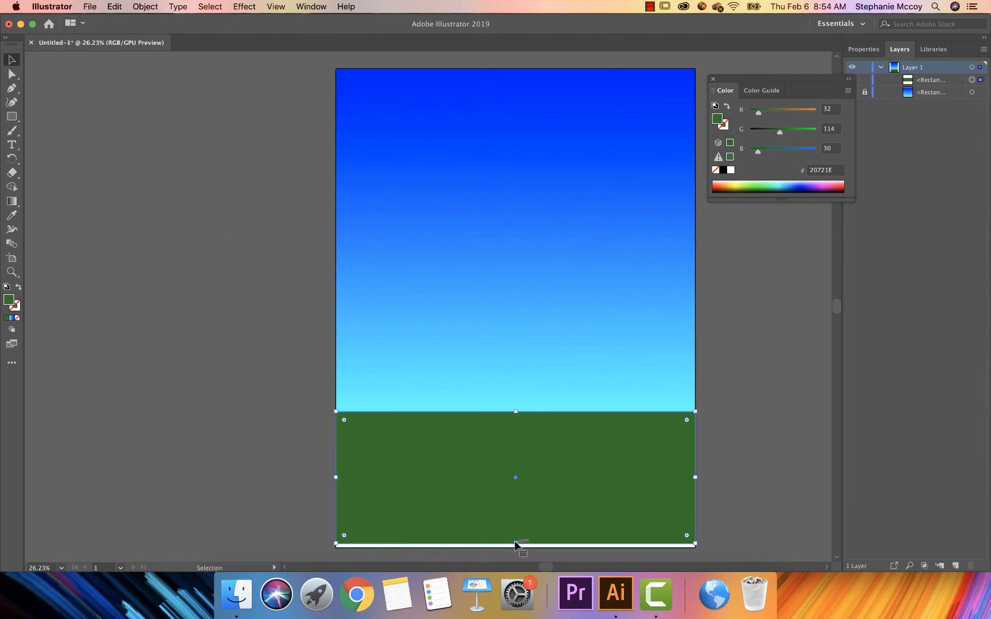
left_click_drag(515, 543, 516, 549)
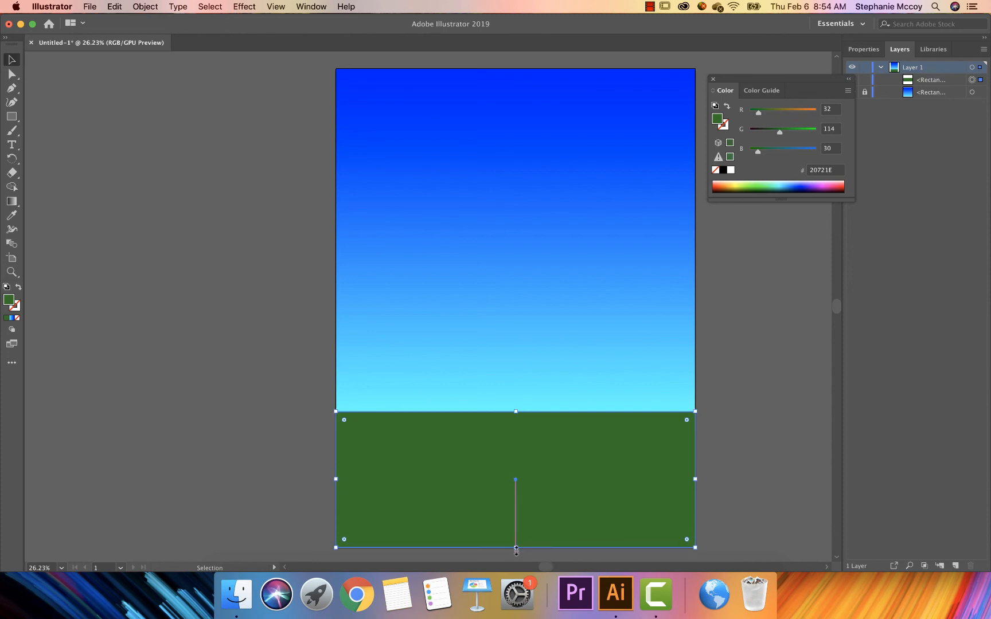
left_click(97, 151)
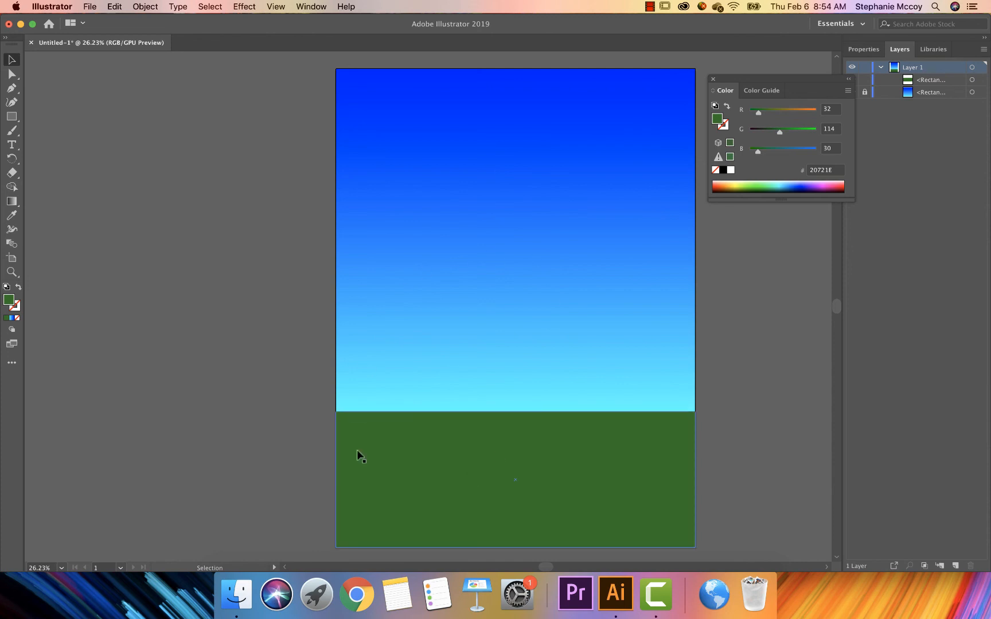
Lock the green rectangle, and toggle the visibility of the green and blue rectangles off and on in turn
left_click(454, 464)
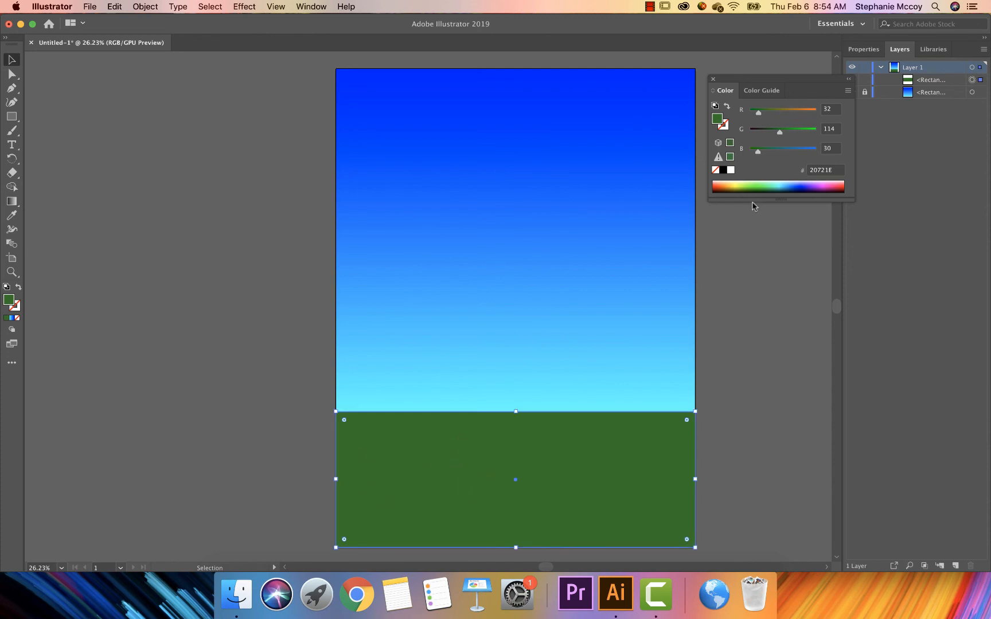
left_click(866, 82)
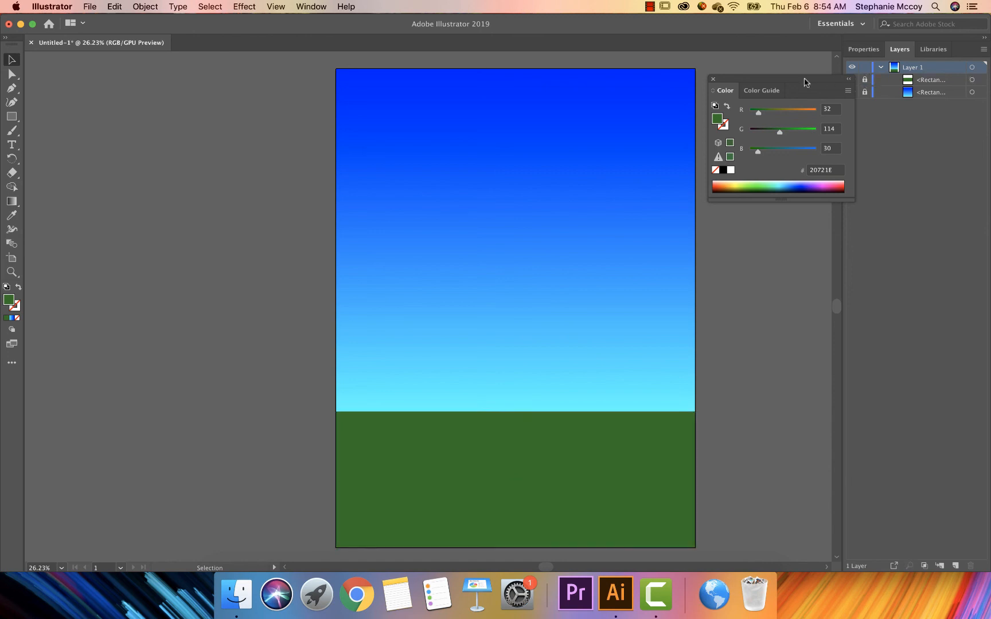
left_click_drag(805, 82, 796, 150)
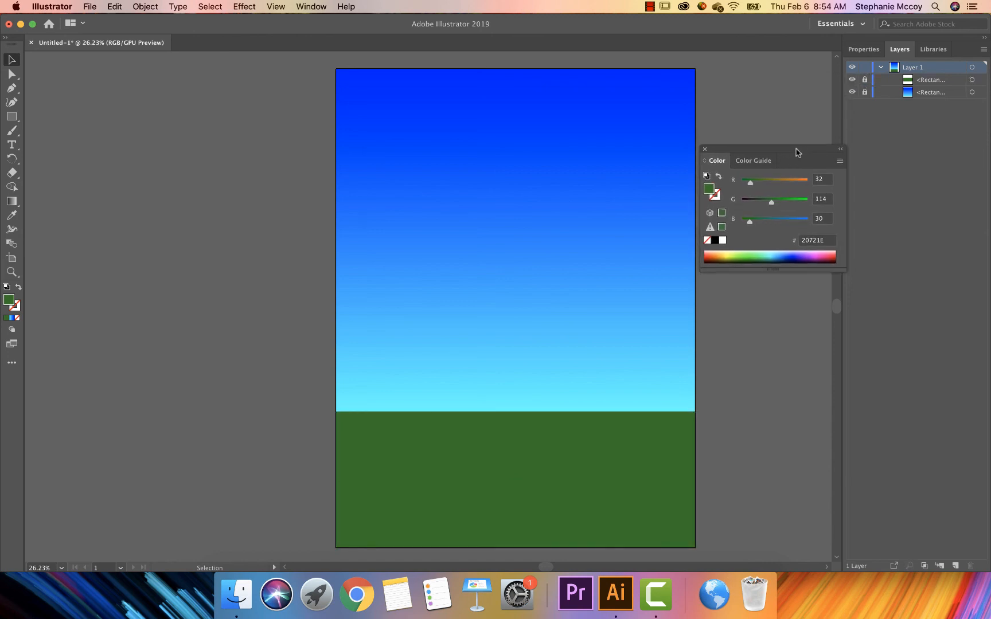
left_click(852, 80)
left_click(853, 80)
left_click(852, 92)
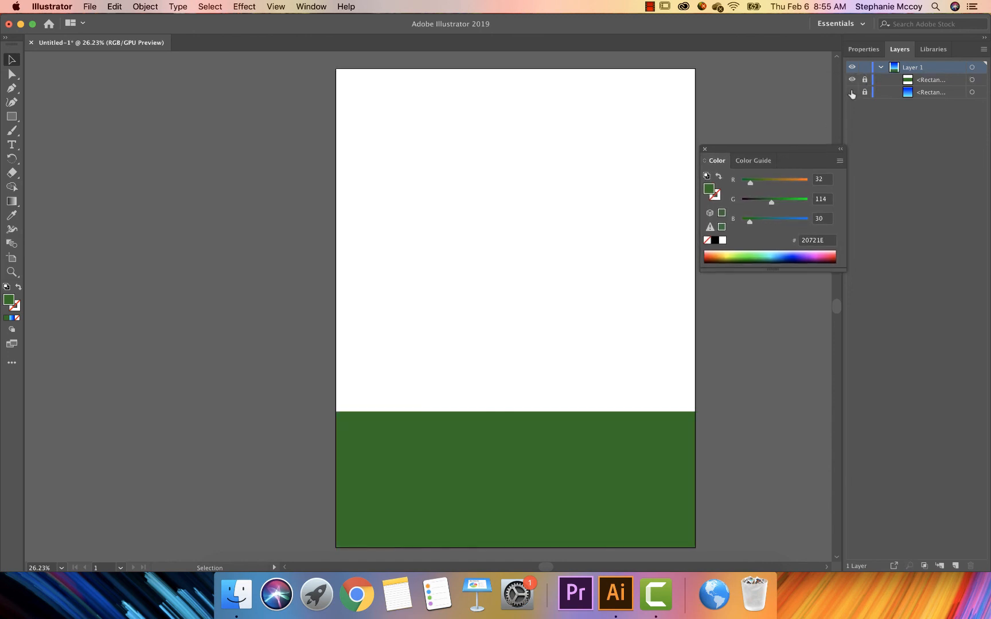
left_click(852, 92)
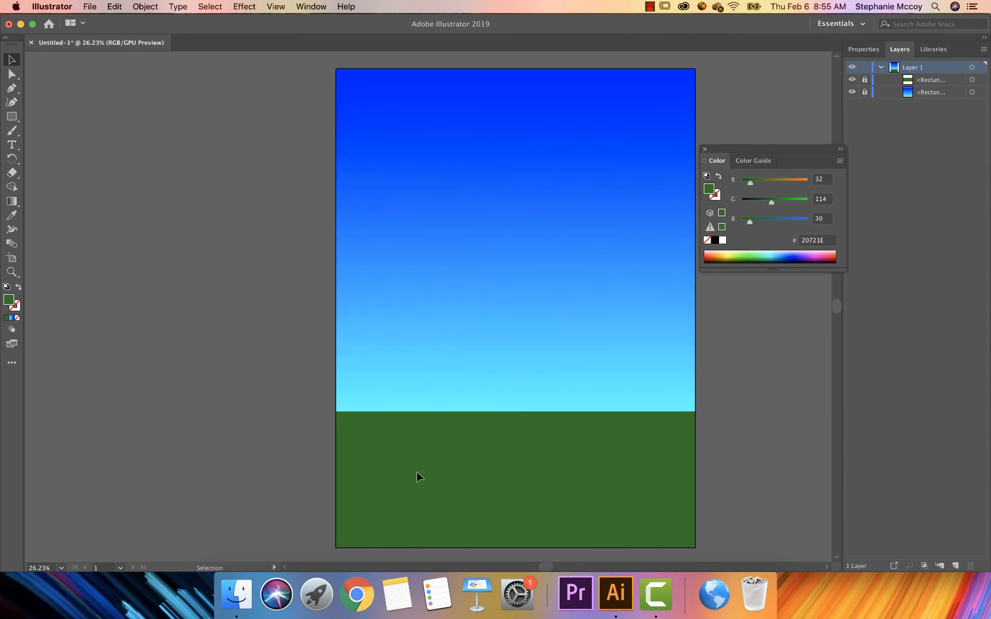
Set the fill to the White swatch and draw a closed, wavy cloud outline in the upper sky with the Paintbrush
left_click(15, 133)
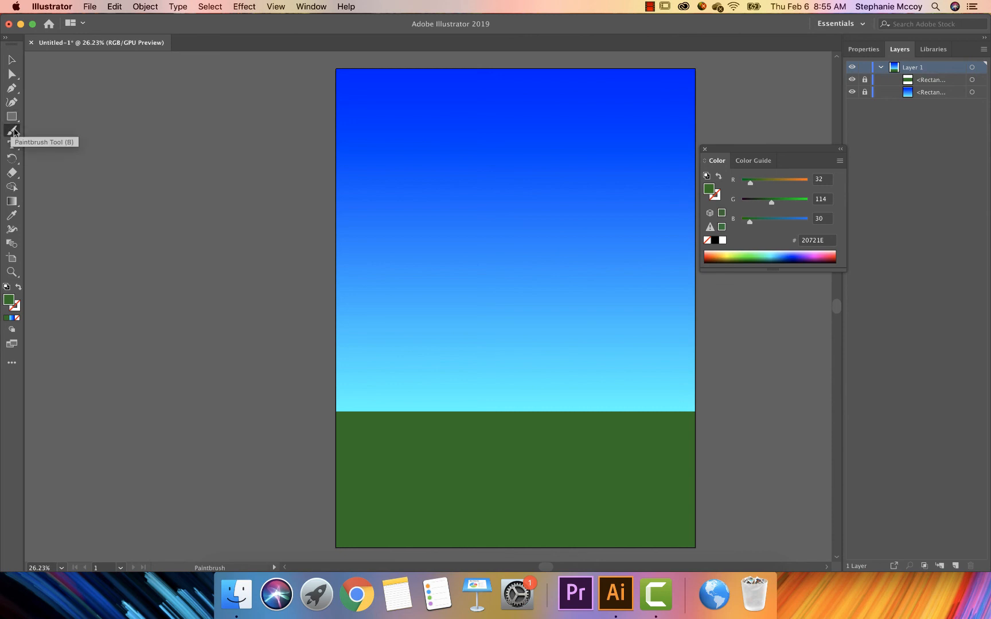
double_click(9, 299)
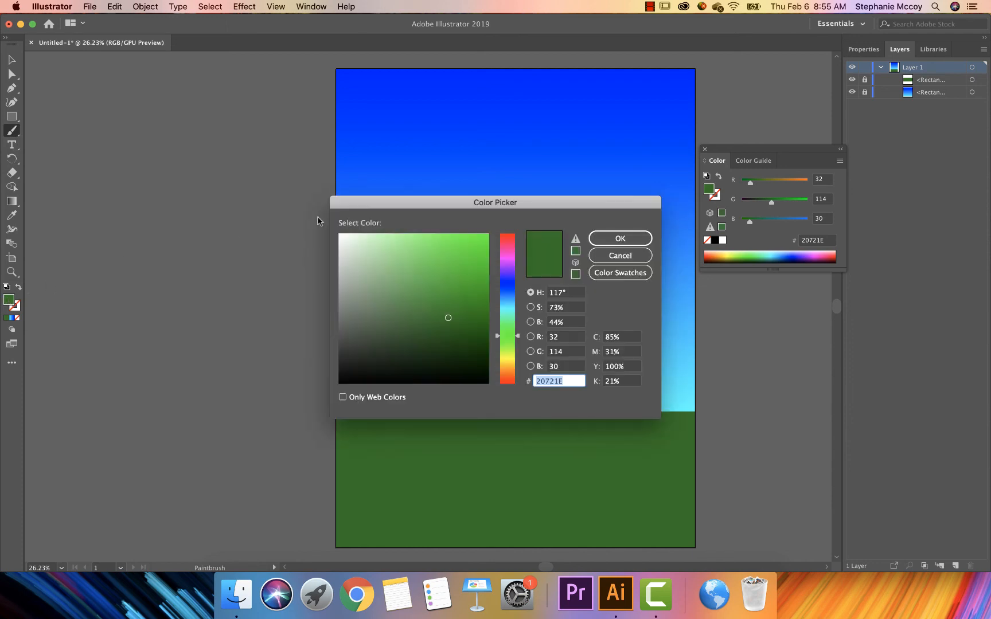
left_click(600, 273)
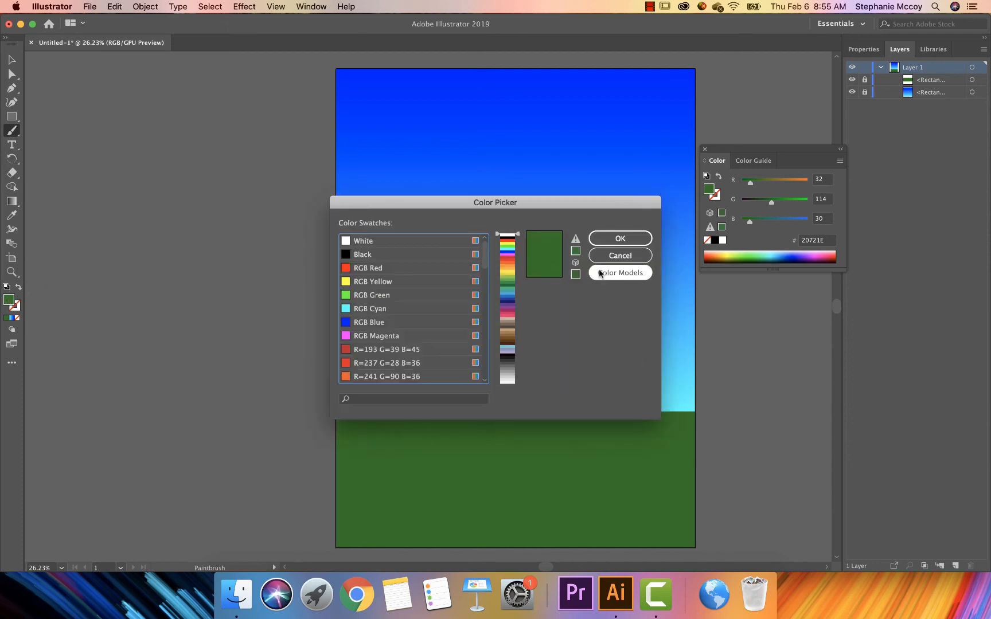
left_click(360, 242)
left_click(638, 237)
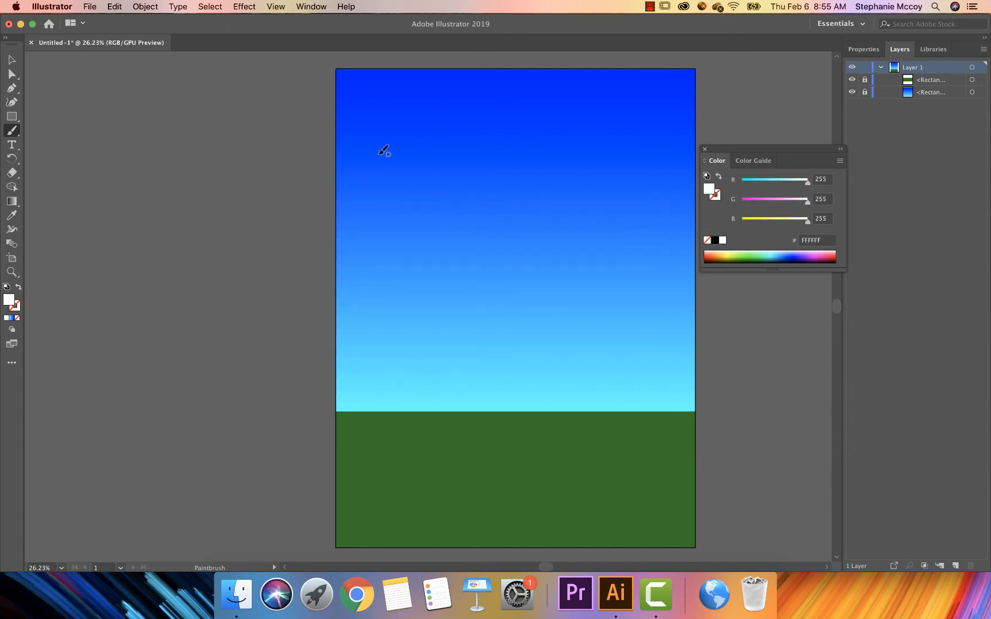
mouse_move(377, 146)
left_mouse_down()
mouse_move(400, 127)
mouse_move(467, 131)
mouse_move(519, 114)
mouse_move(581, 138)
mouse_move(619, 172)
mouse_move(548, 177)
mouse_move(493, 158)
mouse_move(436, 202)
mouse_move(386, 205)
mouse_move(363, 177)
mouse_move(380, 140)
left_mouse_up()
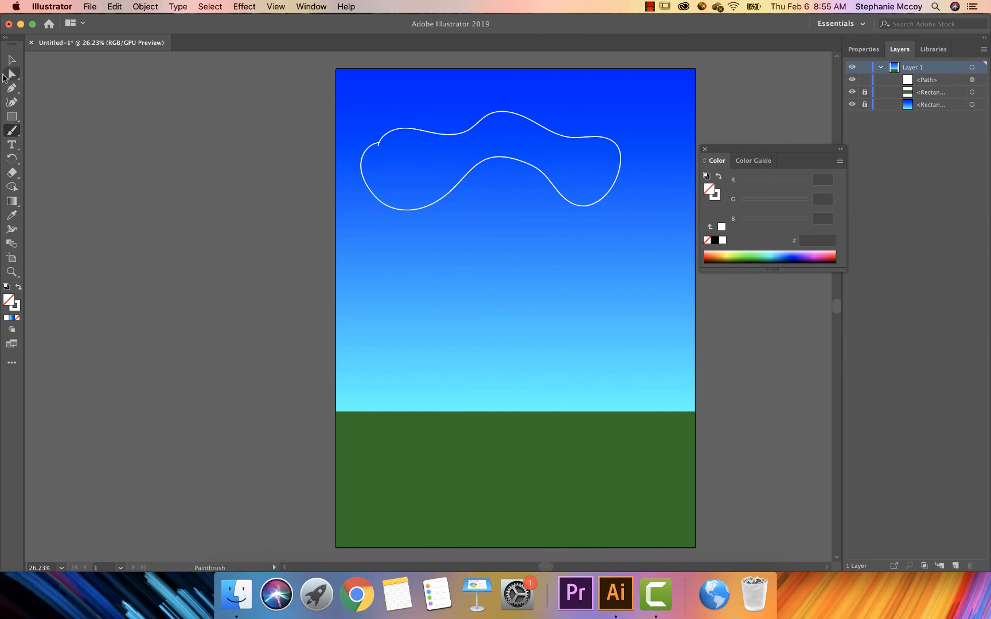
Fill the closed cloud outline in the upper sky with solid white
left_click(12, 60)
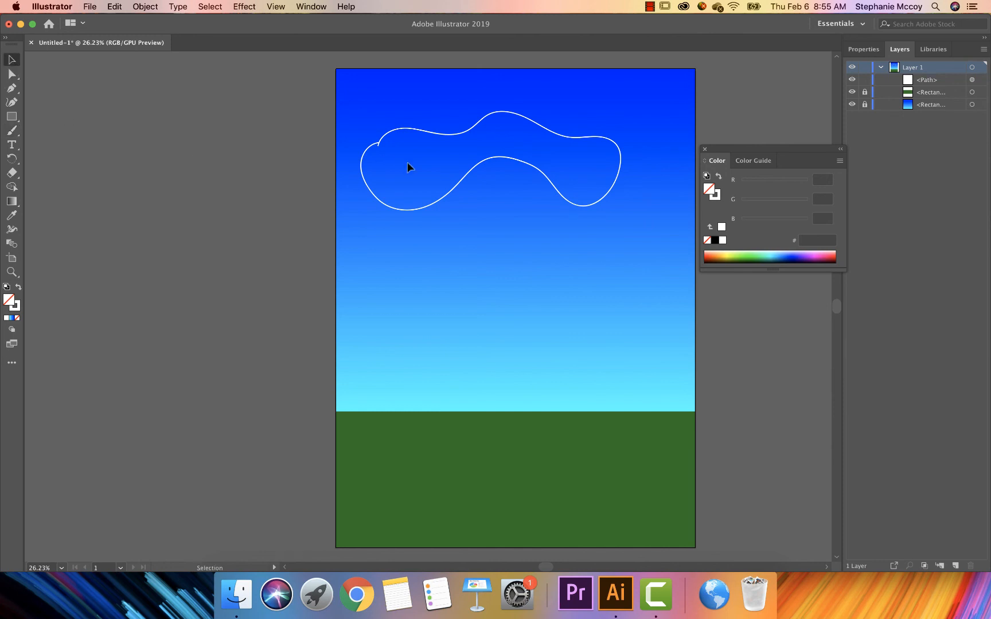
left_click(416, 129)
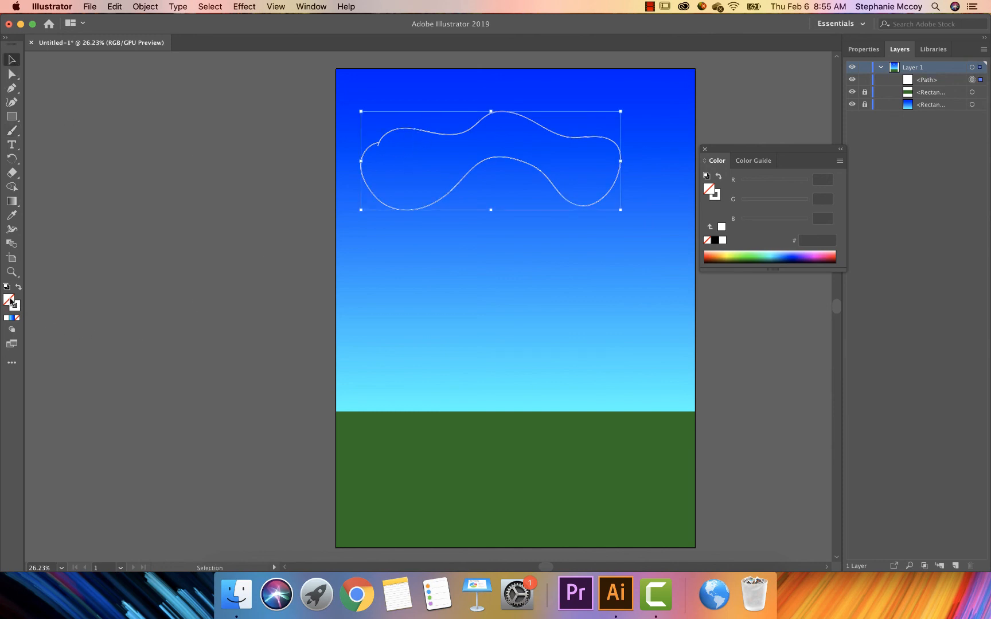
left_click(6, 318)
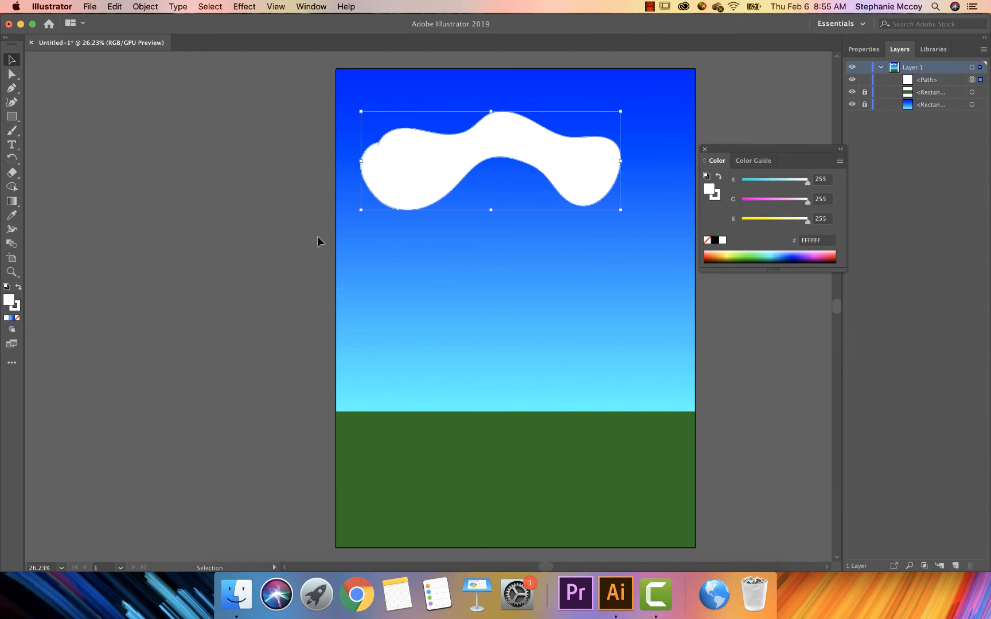
Paint an open wavy white stroke in the sky below the cloud with the Paintbrush, and delete it
left_click(12, 130)
mouse_move(421, 273)
left_mouse_down()
mouse_move(508, 237)
mouse_move(586, 270)
mouse_move(636, 259)
left_mouse_up()
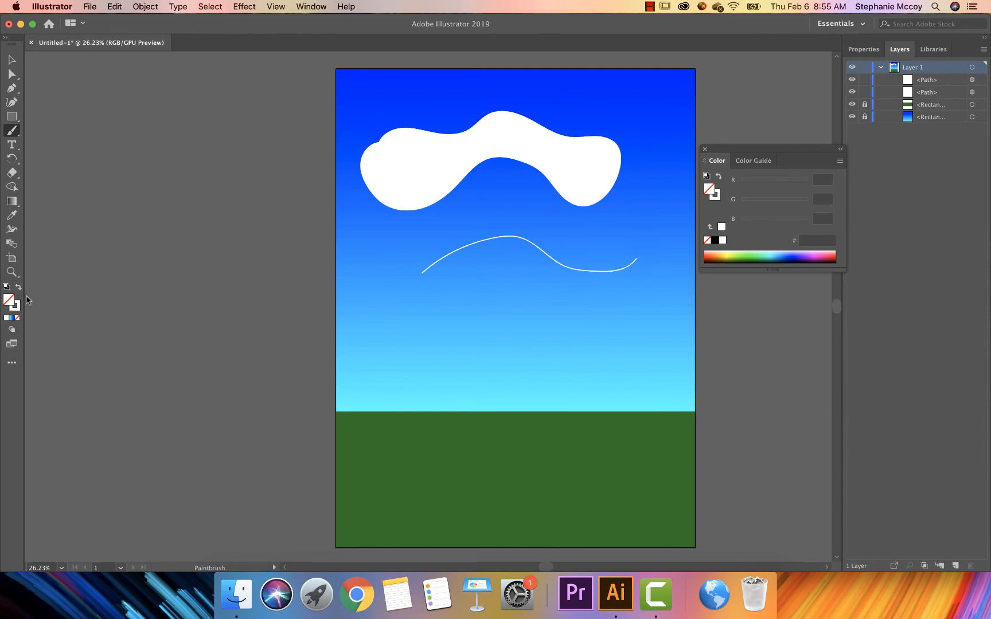
left_click(8, 318)
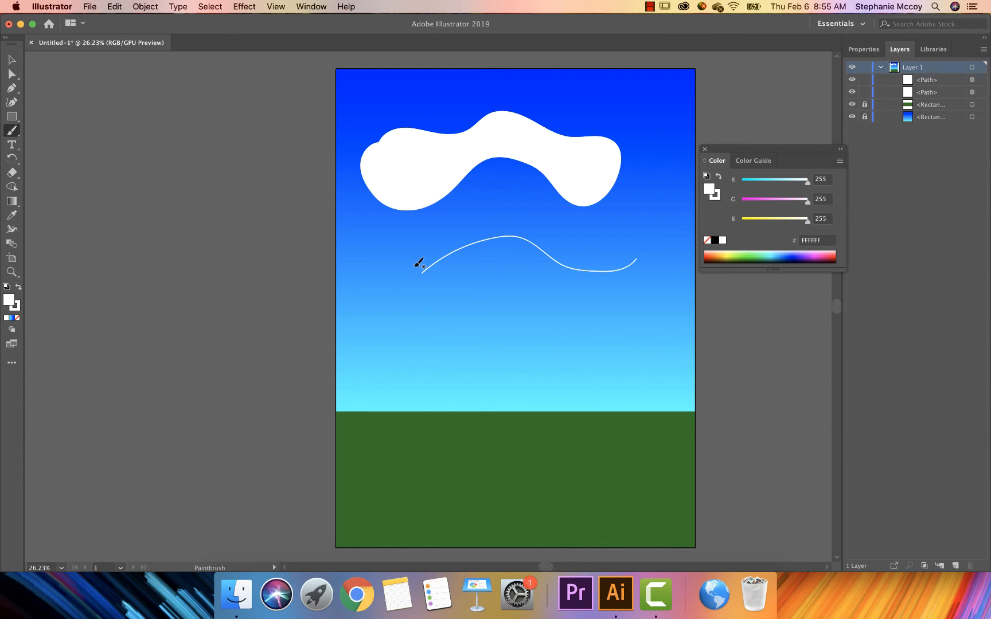
left_click(11, 59)
left_click(449, 250)
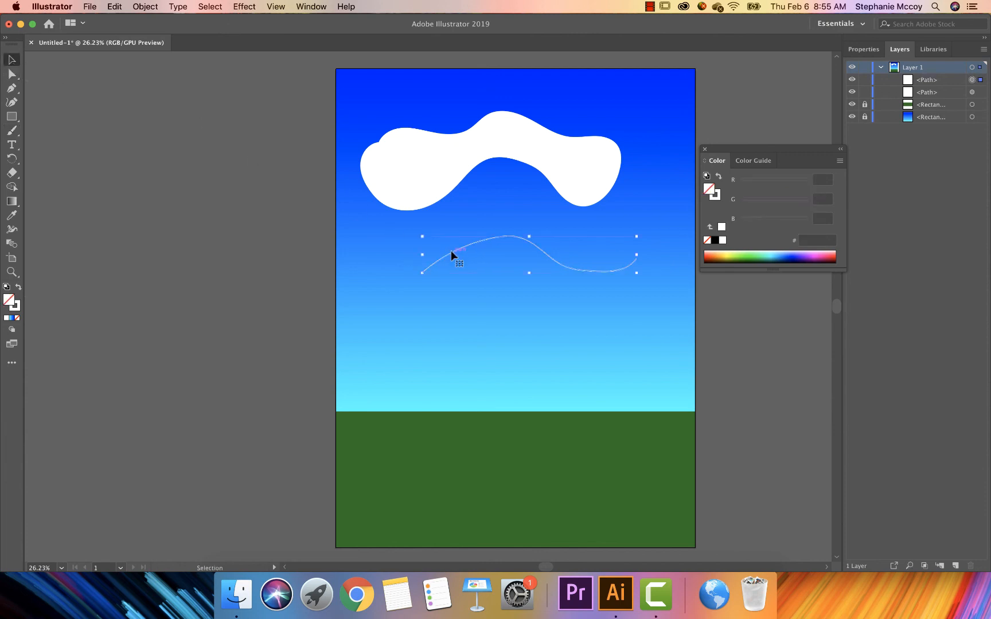
key("Delete")
left_click(404, 178)
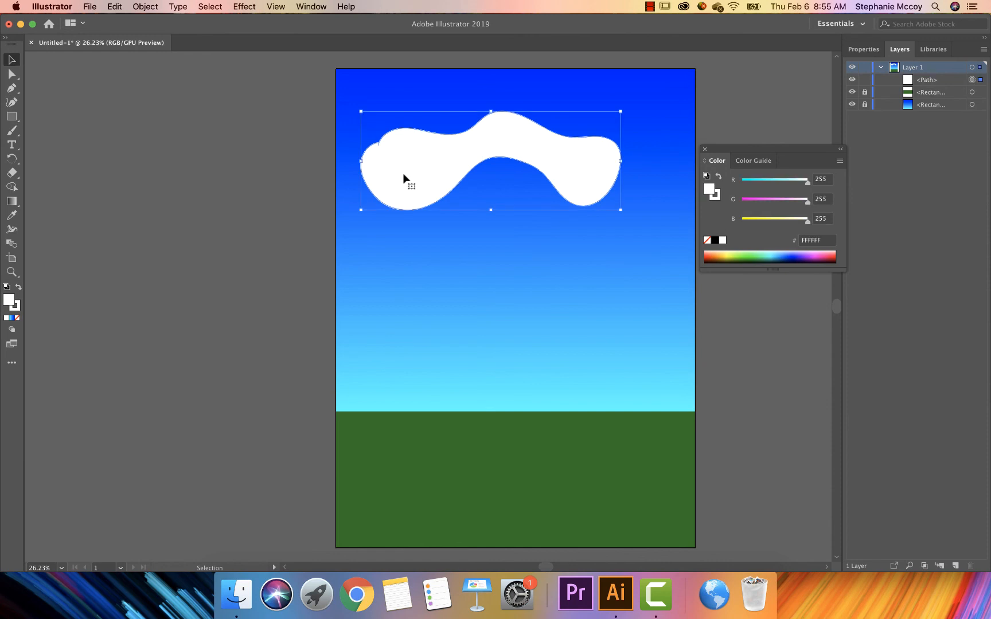
left_click(183, 175)
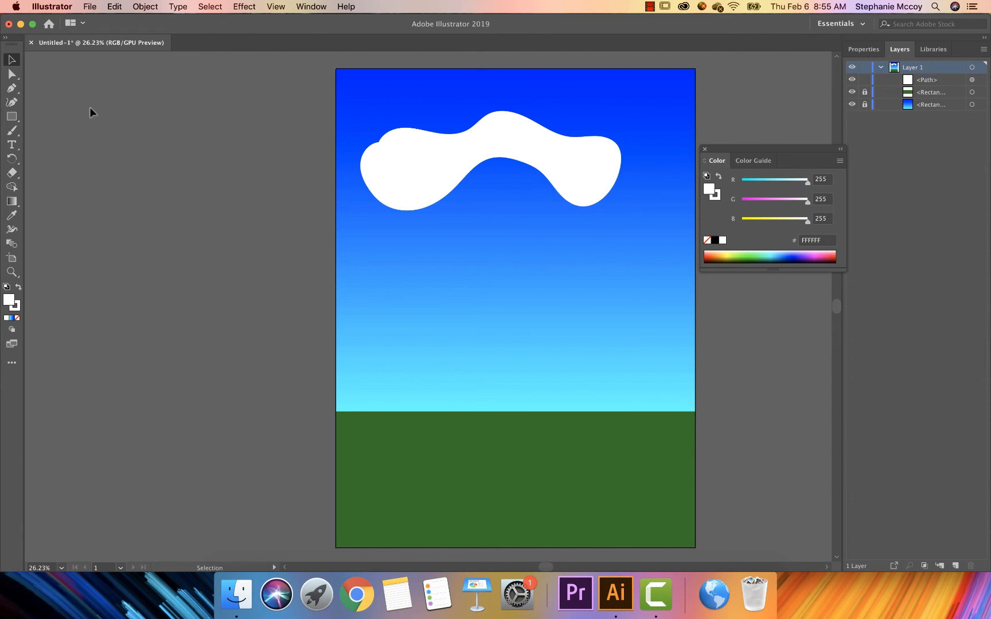
Draw a closed, downward-pointing white triangle with the Pen tool on the empty canvas beside the artboard's sky
left_click(12, 88)
left_click(110, 186)
left_click(144, 297)
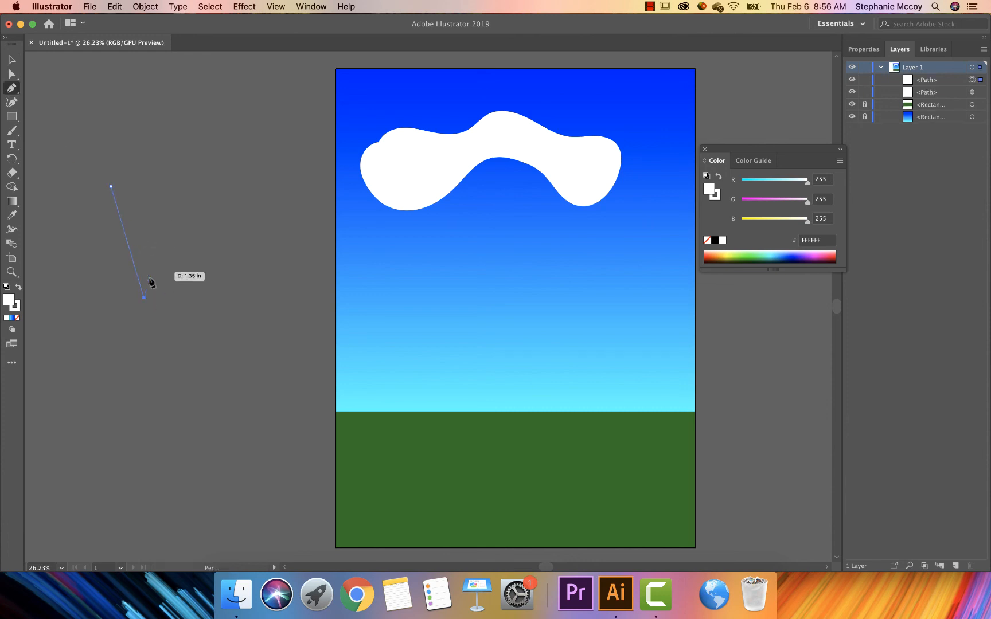
left_click(186, 197)
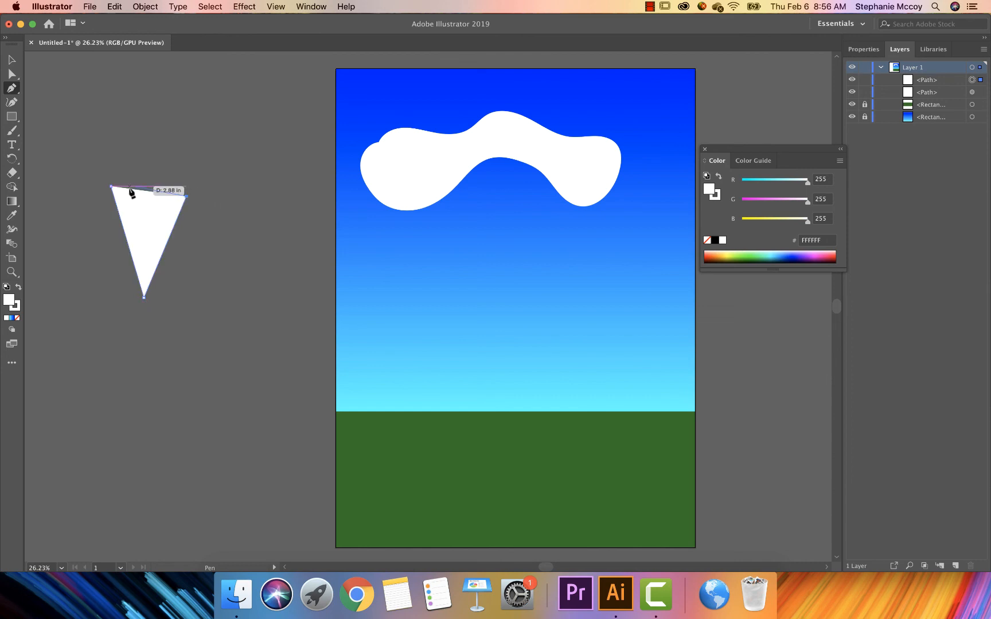
left_click(112, 187)
Bulge the triangle's three sides outward into a rounded blob with the Curvature tool, and add an anchor point on its lower-left edge
left_click(12, 105)
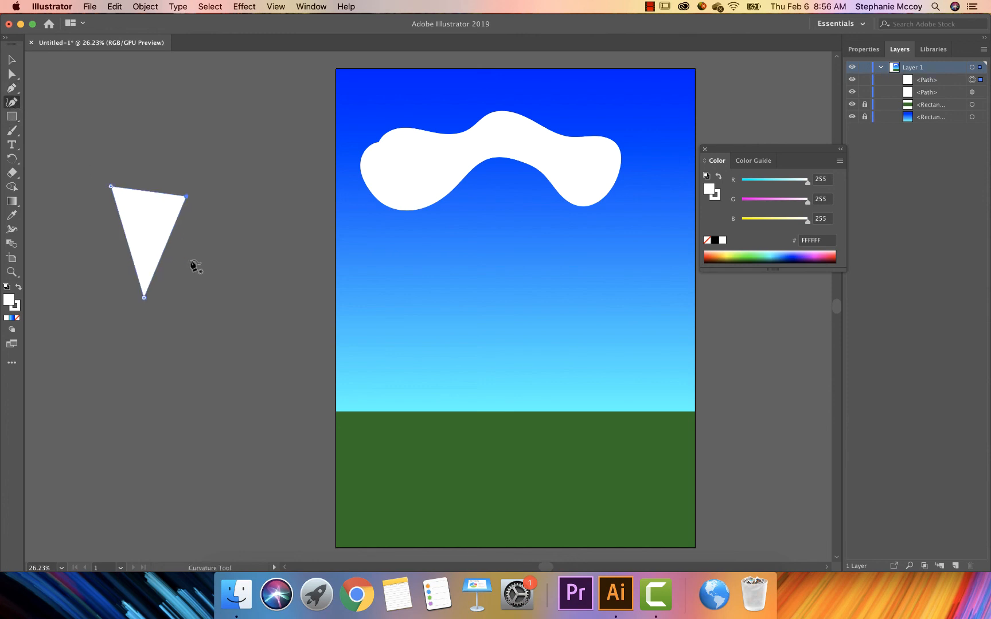
left_click_drag(166, 246, 213, 261)
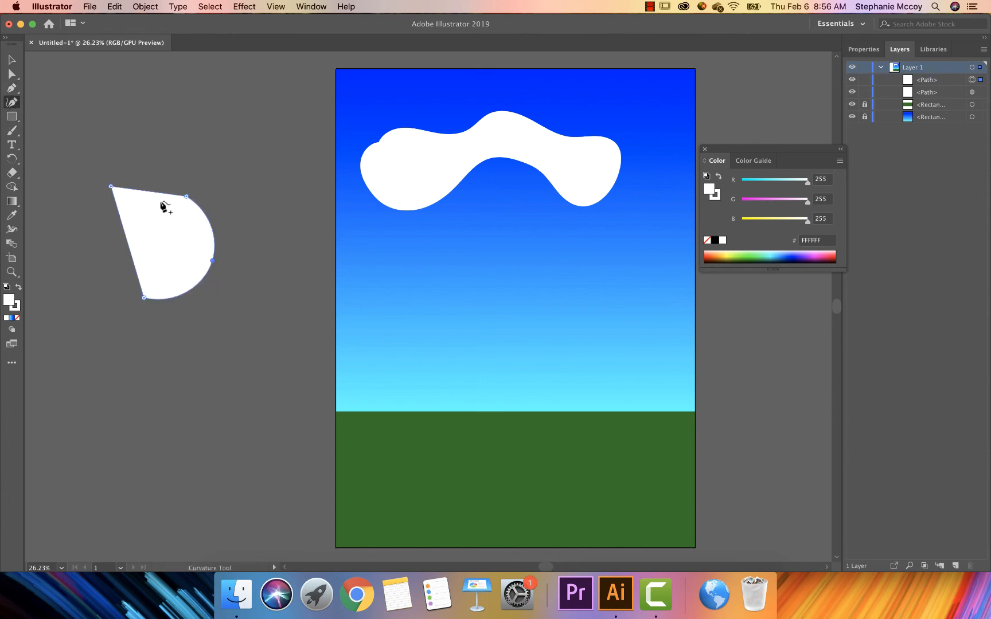
left_click_drag(152, 194, 152, 156)
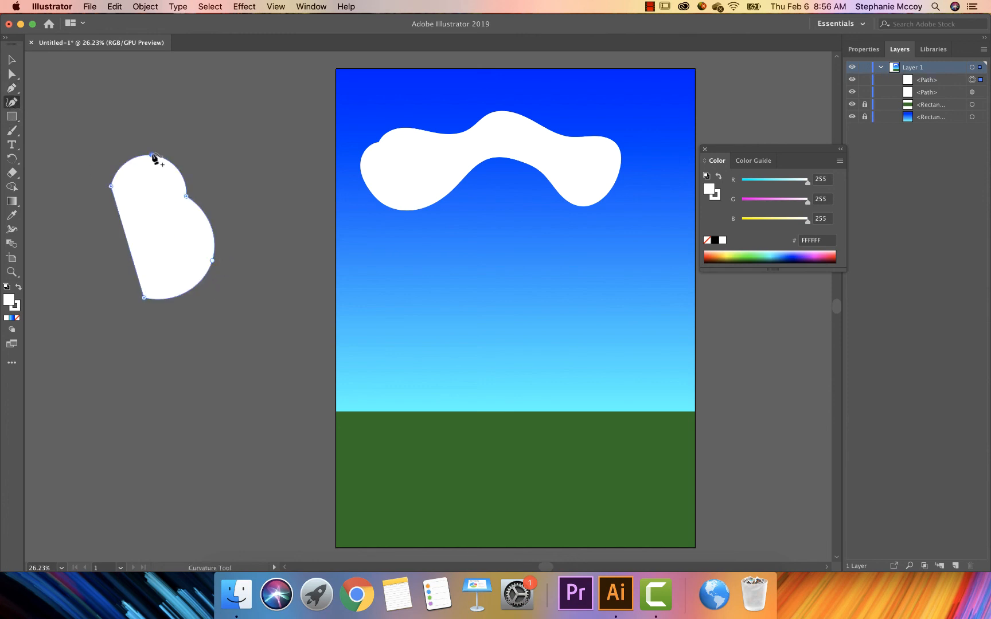
left_click(119, 235)
left_click_drag(118, 236, 96, 247)
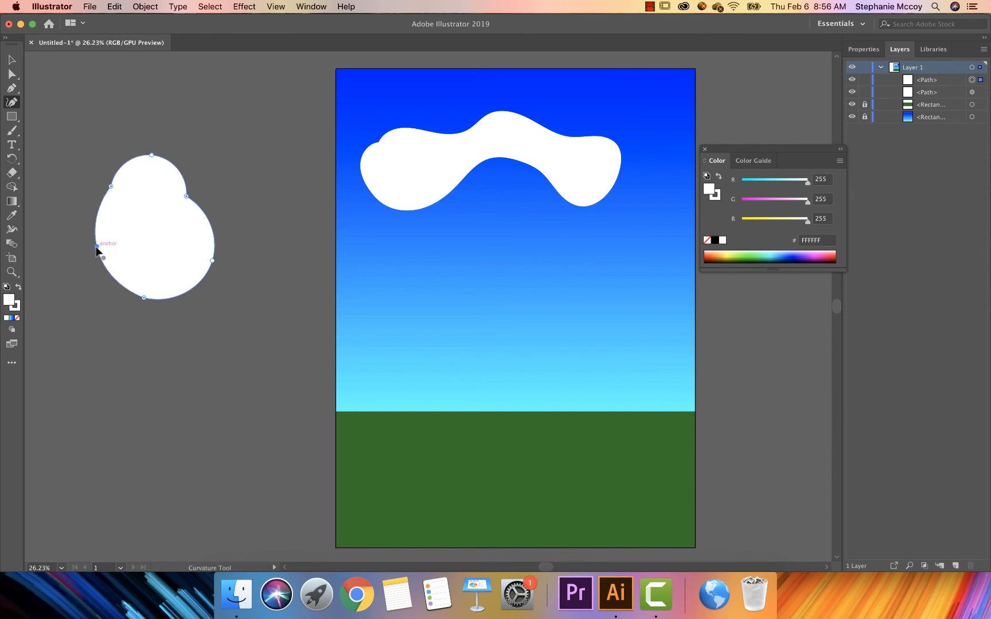
left_click(119, 269)
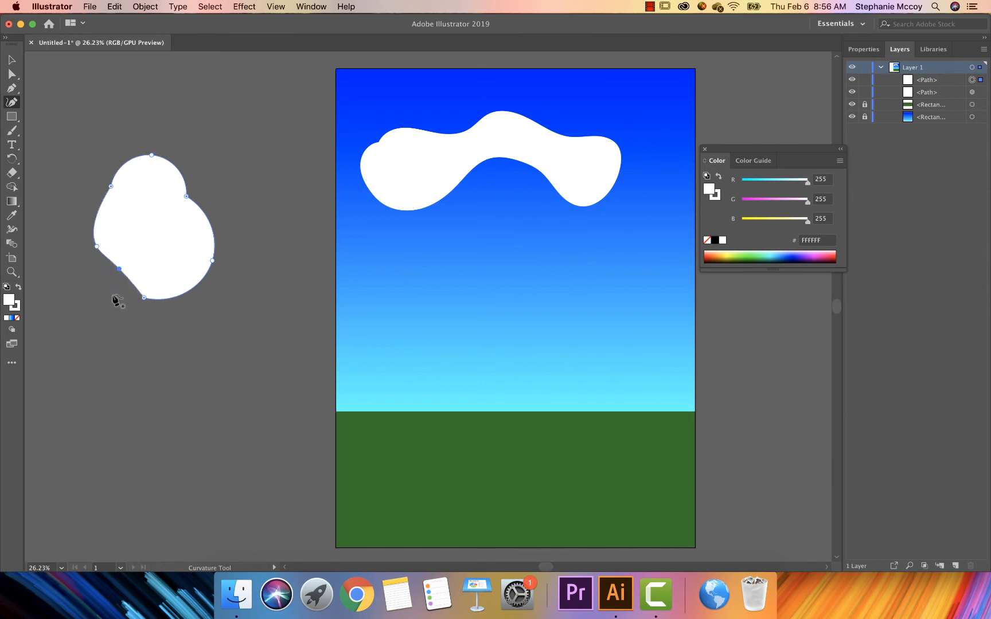
Draw a closed five-point bean shape above the blob with the Curvature tool
left_click(57, 104)
left_click(166, 86)
left_click(211, 144)
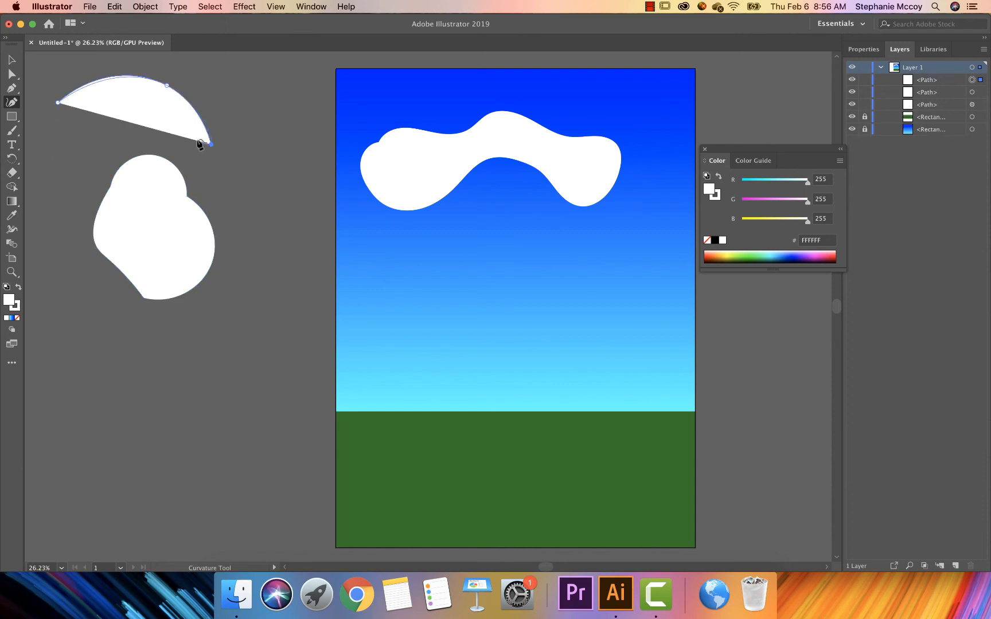
left_click(122, 133)
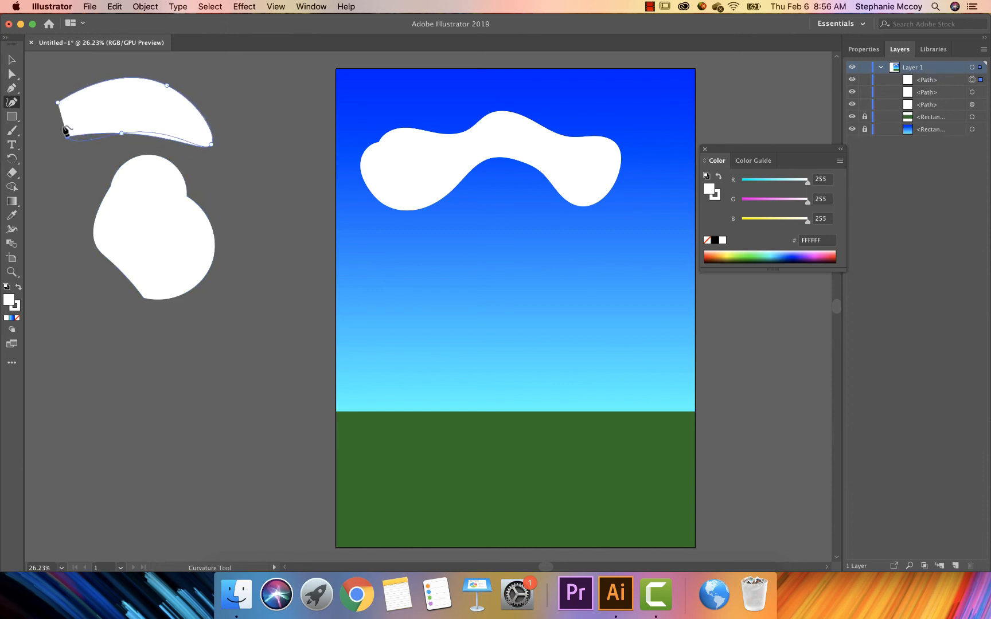
left_click(67, 136)
left_click(58, 103)
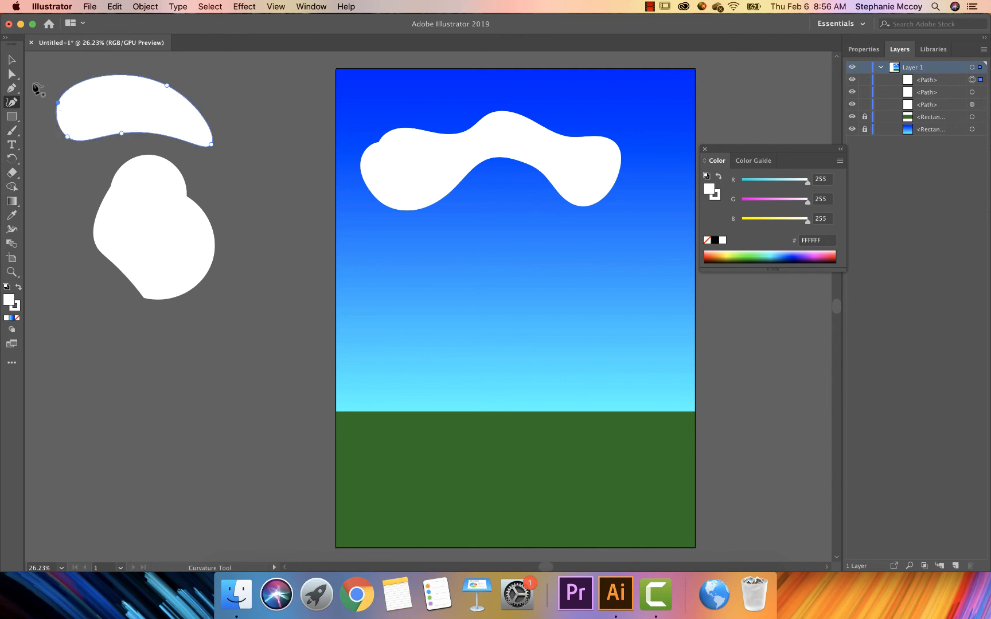
Fill the bean shape with solid green 36AA30, and delete the shape
left_click(11, 59)
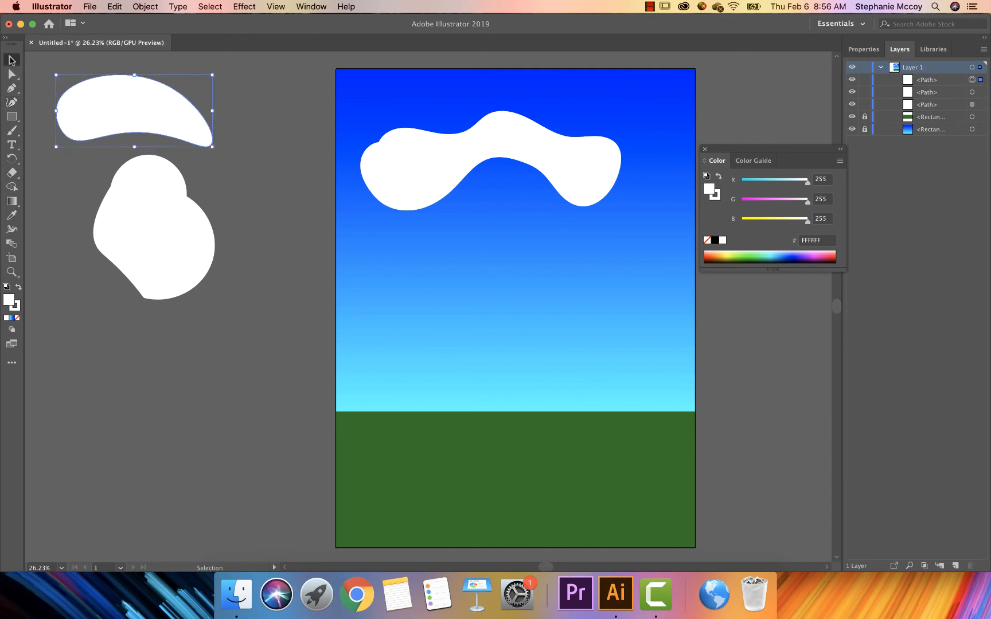
double_click(138, 107)
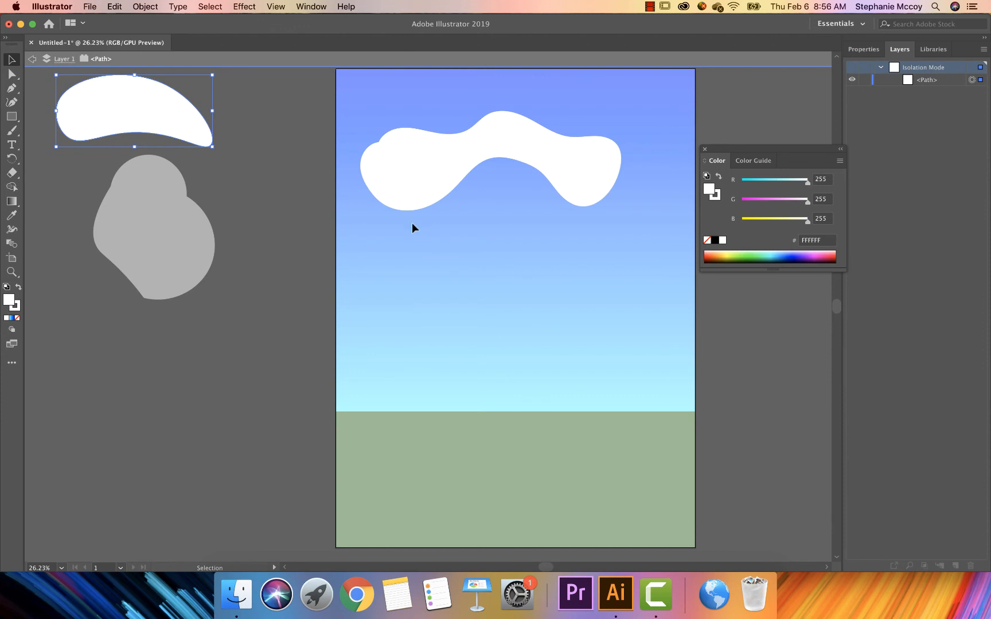
key("Escape")
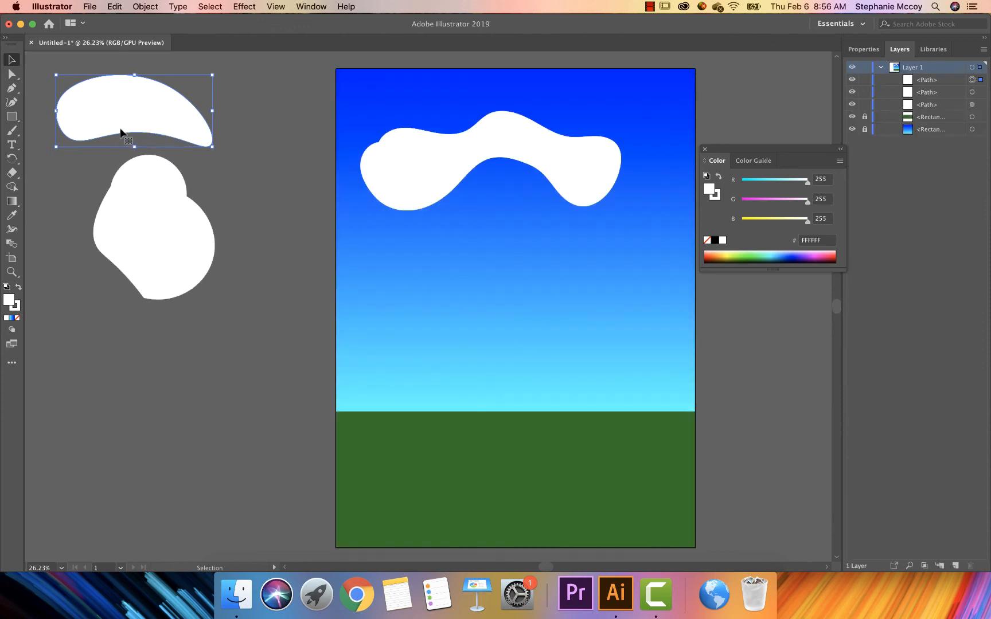
double_click(10, 300)
type("36AA30")
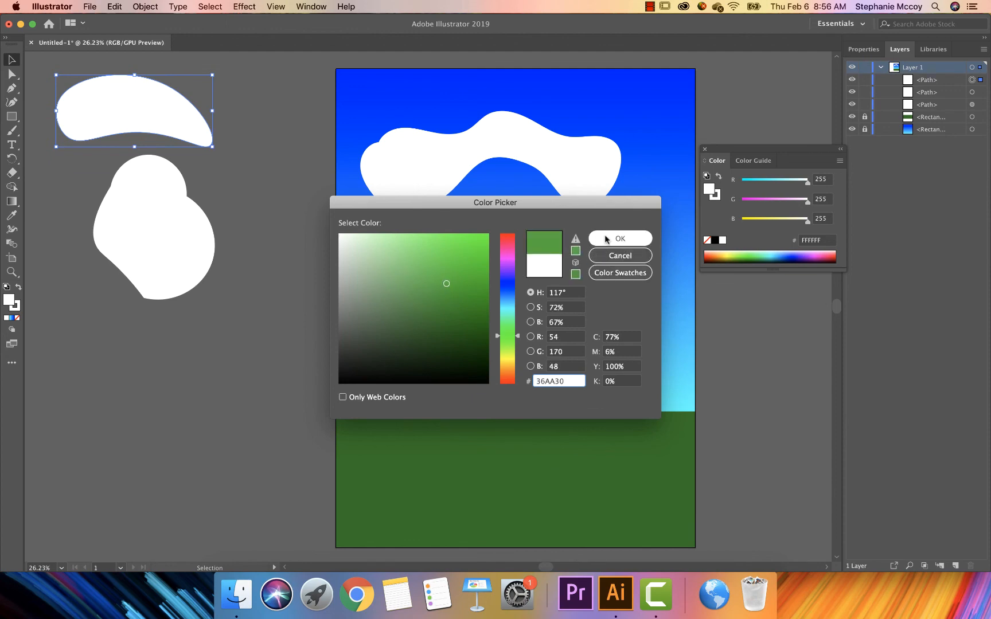
left_click(605, 234)
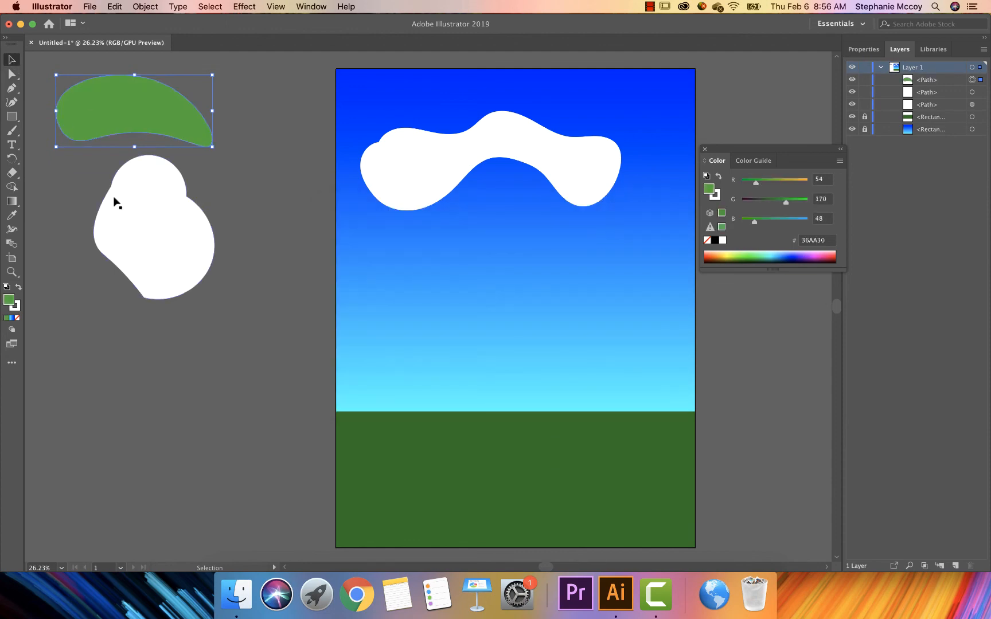
key("Delete")
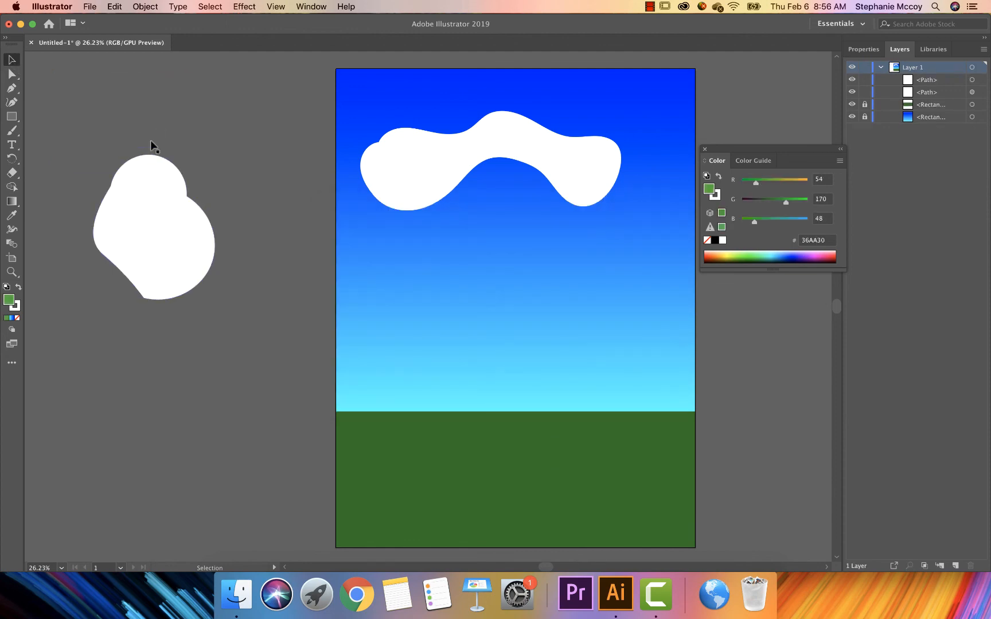
Move the white blob slightly up and cut it in two with a horizontal Eraser stroke below its middle
left_click(160, 193)
left_click_drag(150, 219, 172, 173)
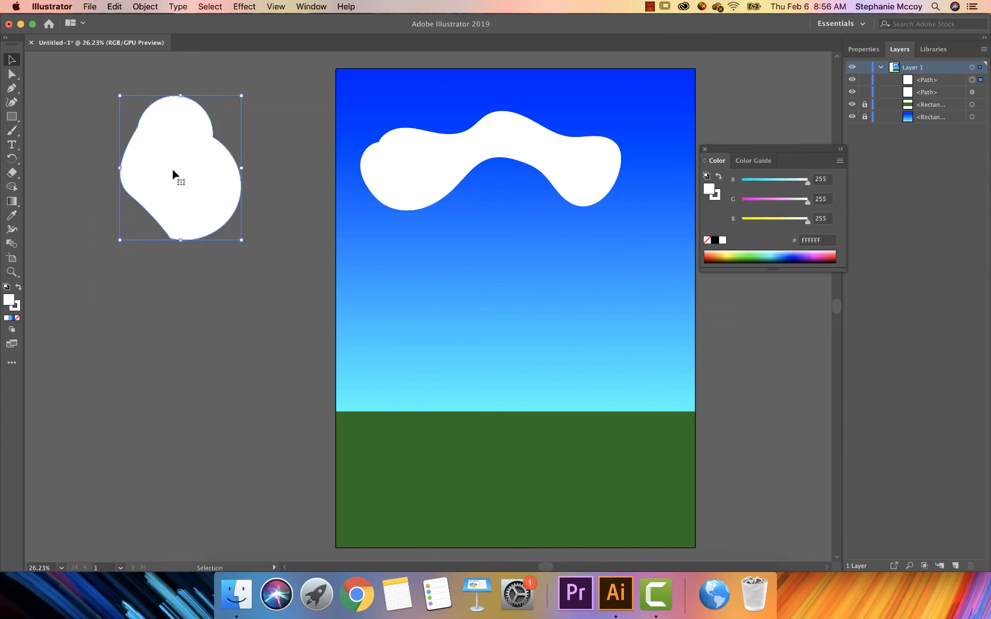
left_click(11, 173)
left_click(12, 174)
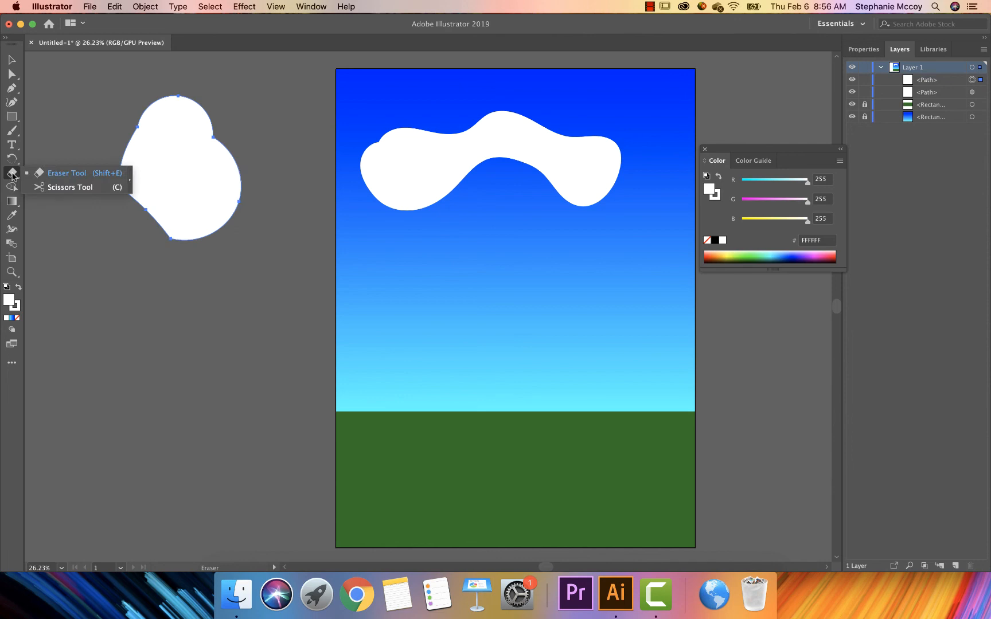
left_click(58, 172)
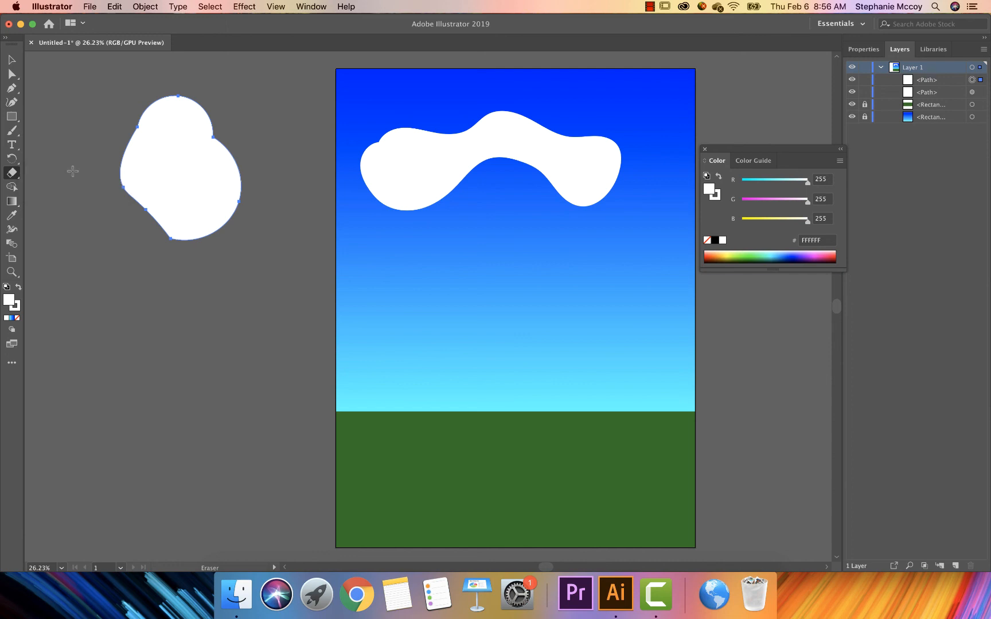
left_click_drag(93, 182, 279, 183)
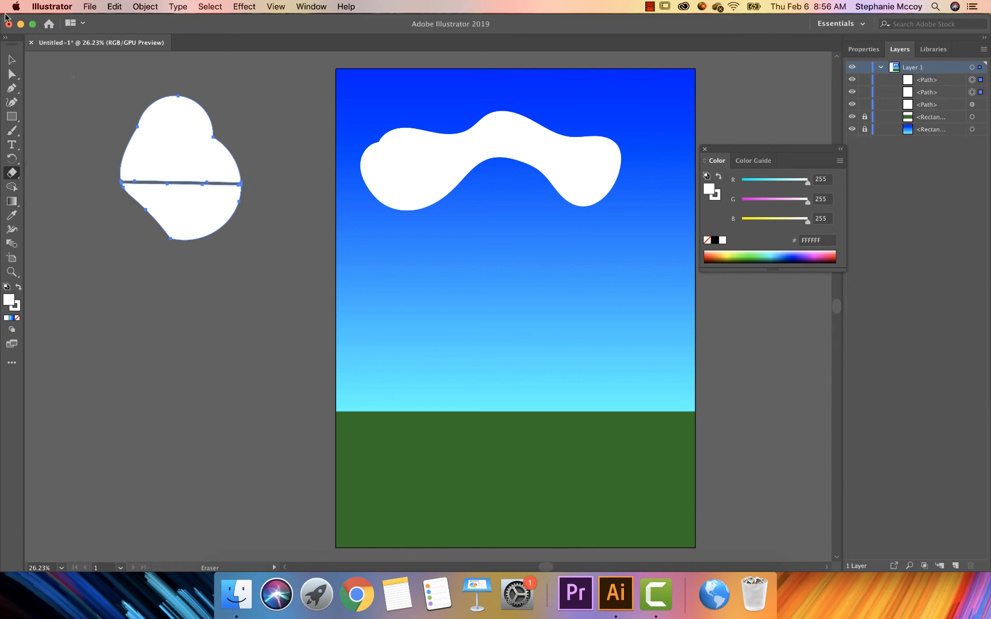
Pull the blob's lower piece down away from the upper piece and delete it
left_click(12, 60)
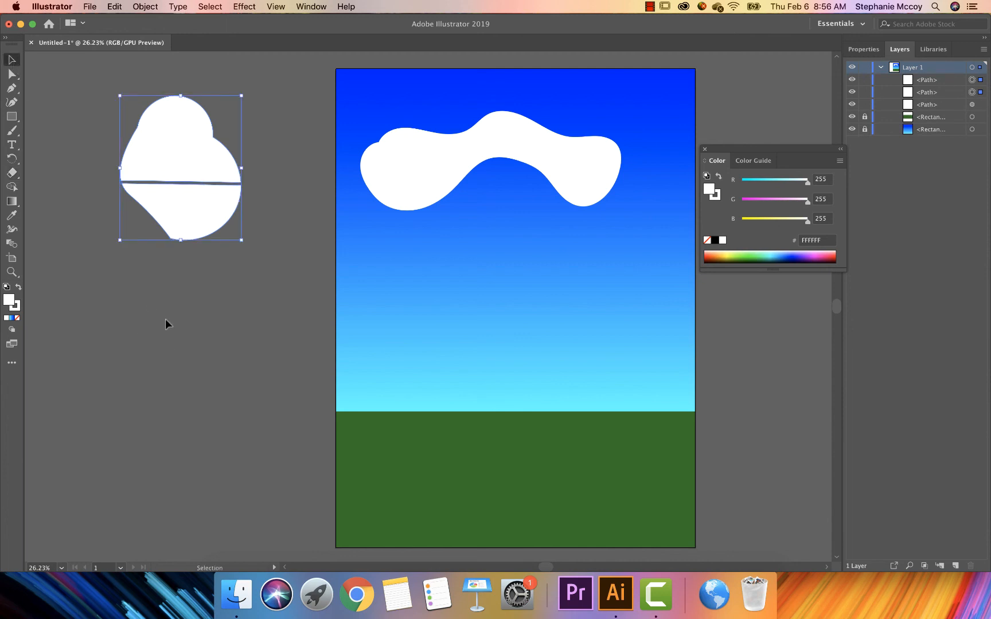
left_click(179, 295)
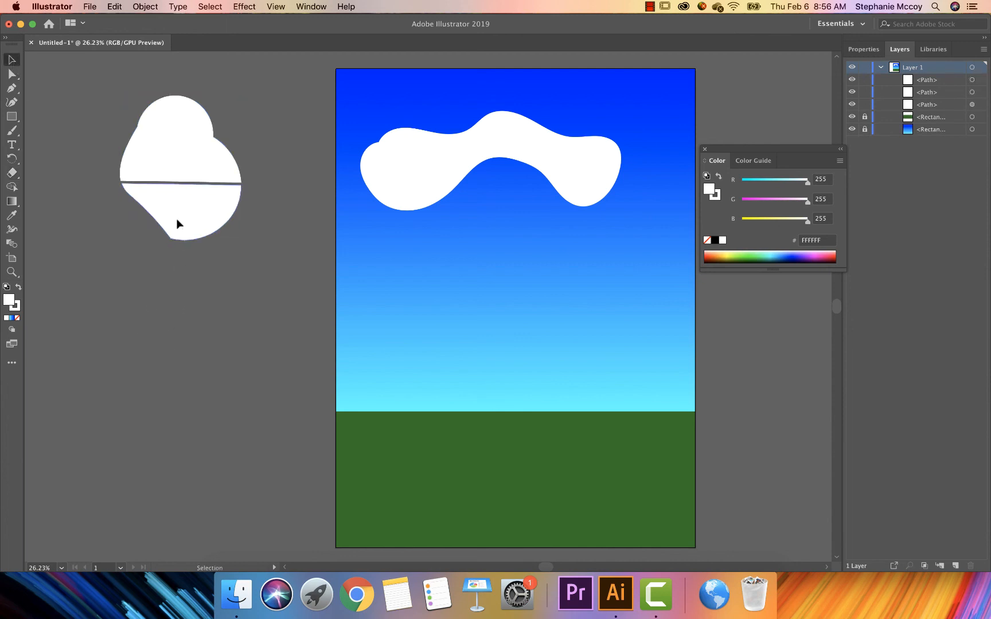
left_click_drag(176, 222, 172, 302)
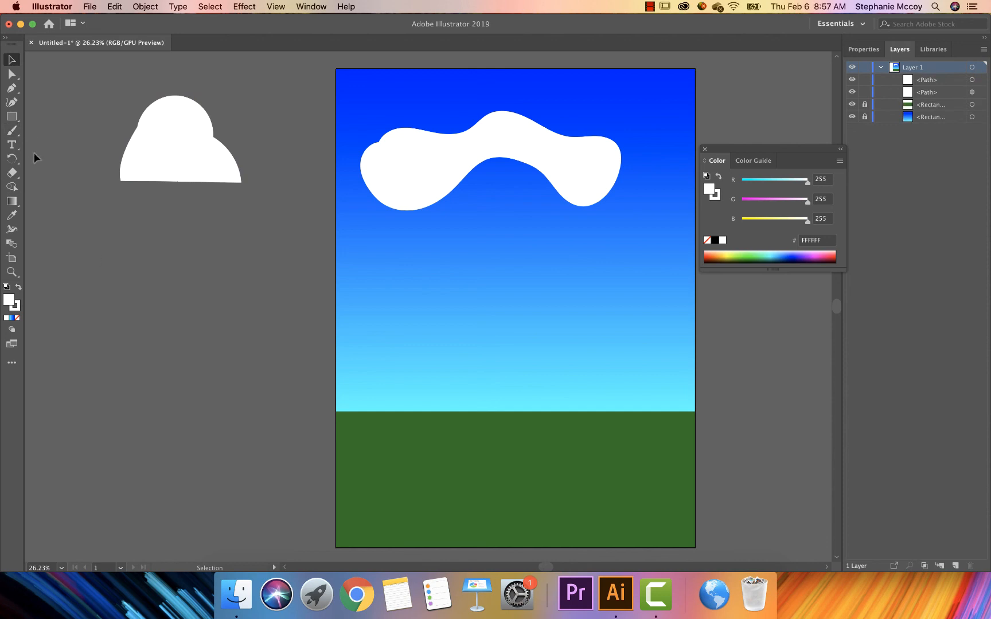
Paint a long curved open white stroke beneath the half-blob and cut it near its first crest with the Scissors tool
left_click(12, 130)
mouse_move(57, 252)
left_mouse_down()
mouse_move(144, 236)
mouse_move(244, 377)
mouse_move(254, 155)
left_mouse_up()
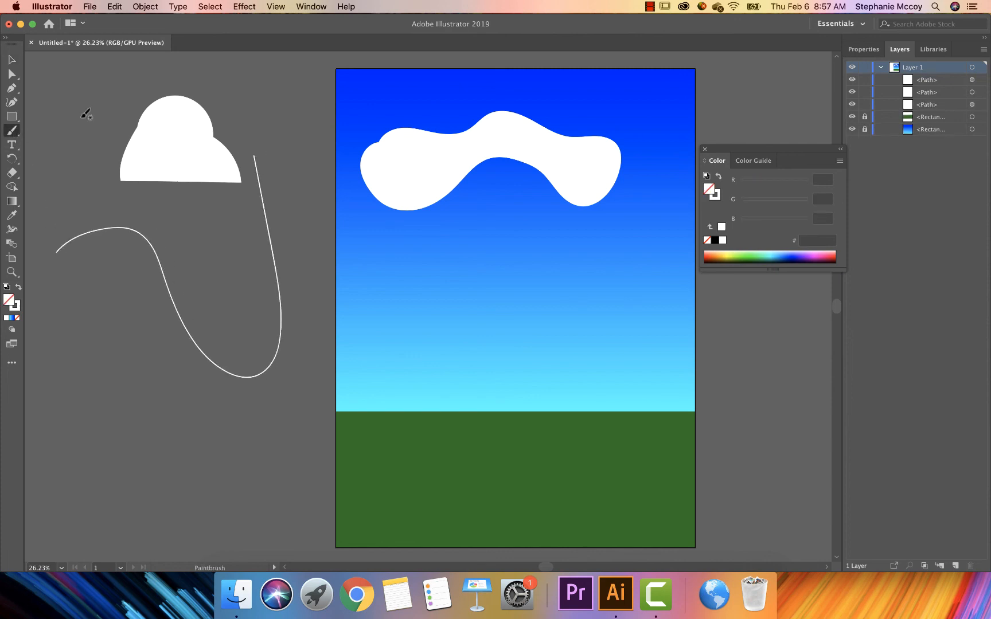
left_click(12, 74)
left_click(163, 269)
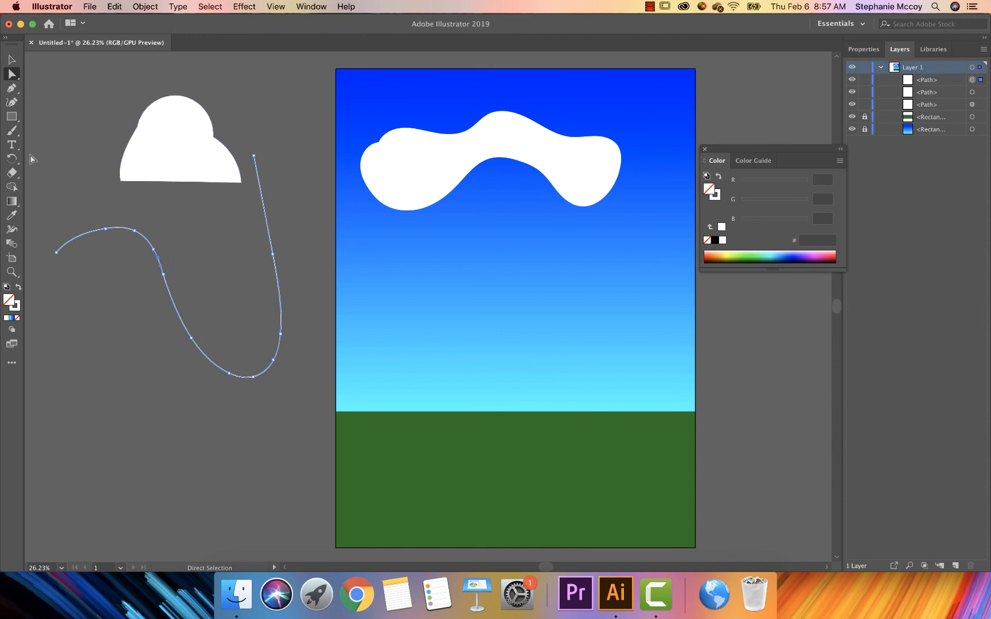
left_click_drag(12, 172, 44, 185)
left_click(126, 227)
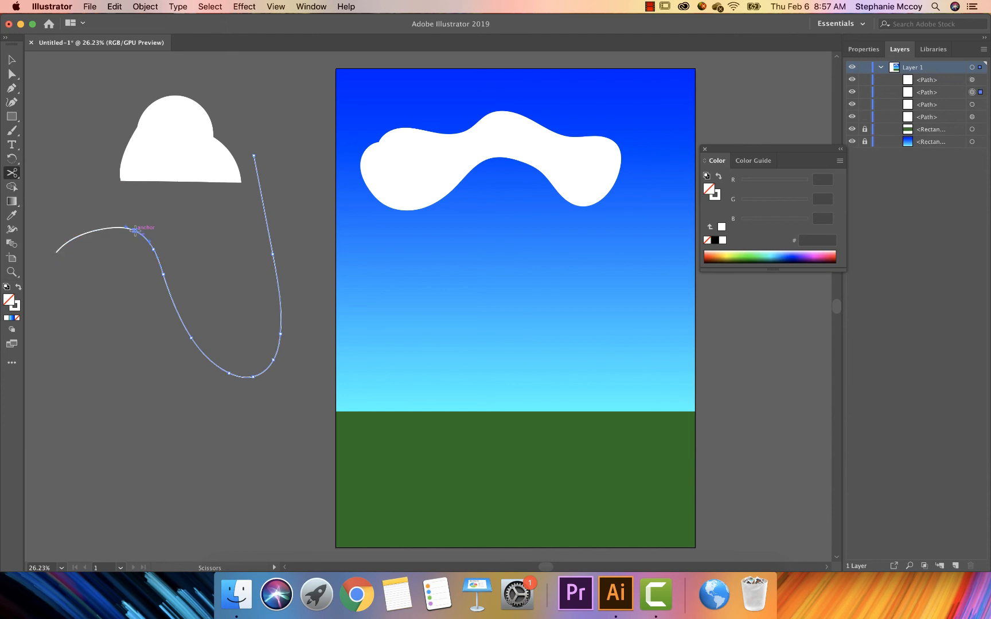
Move the short cut-off end of the curved stroke downward and delete it
key("v")
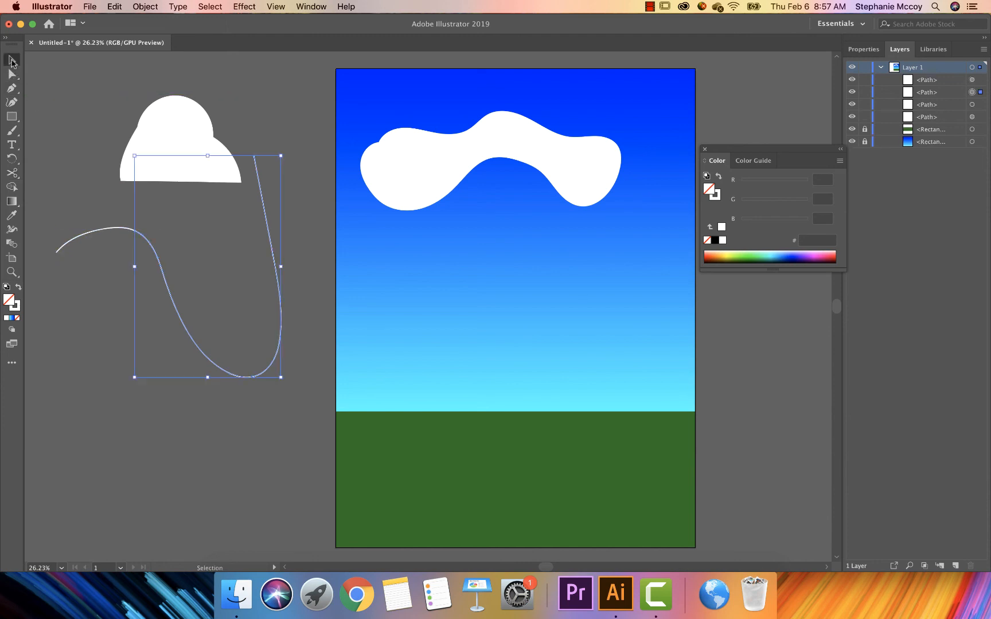
left_click(61, 155)
left_click(82, 234)
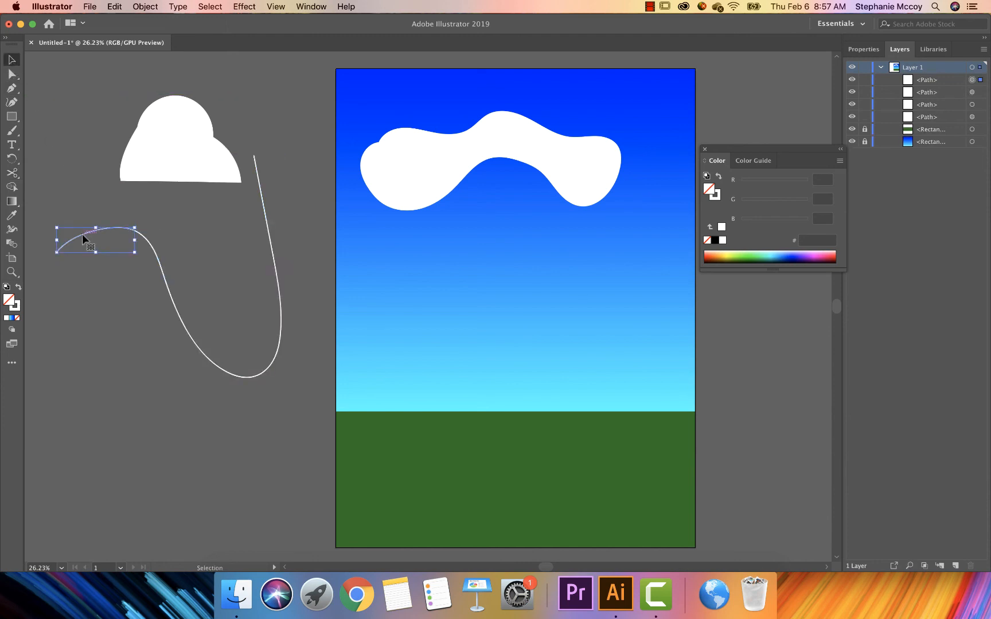
left_click_drag(82, 234, 82, 305)
key("Delete")
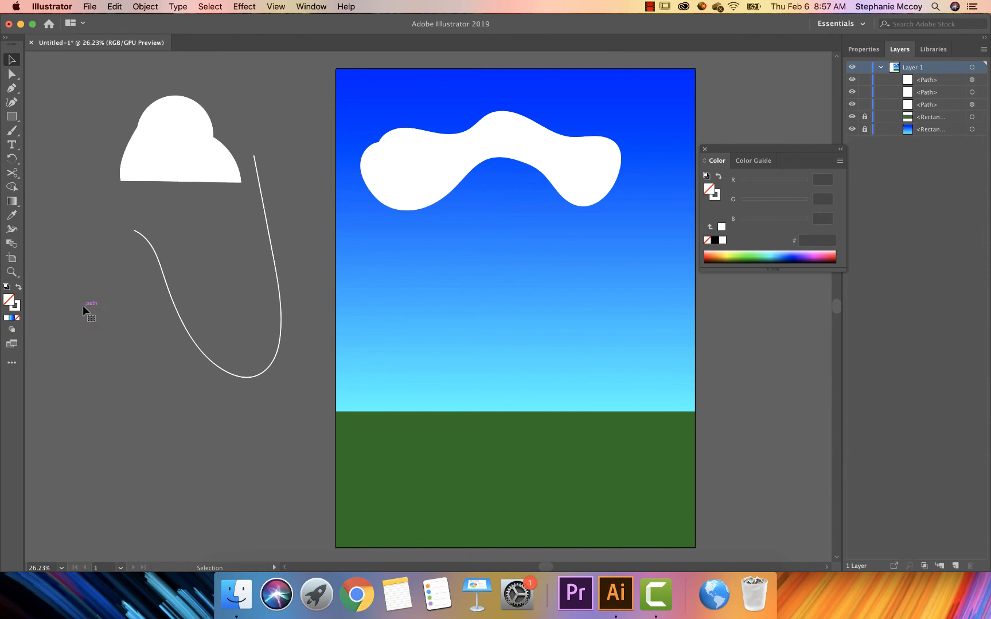
Delete the remaining curved stroke and the half-blob beside the artboard, keeping only the cloud
left_click(167, 288)
key("Delete")
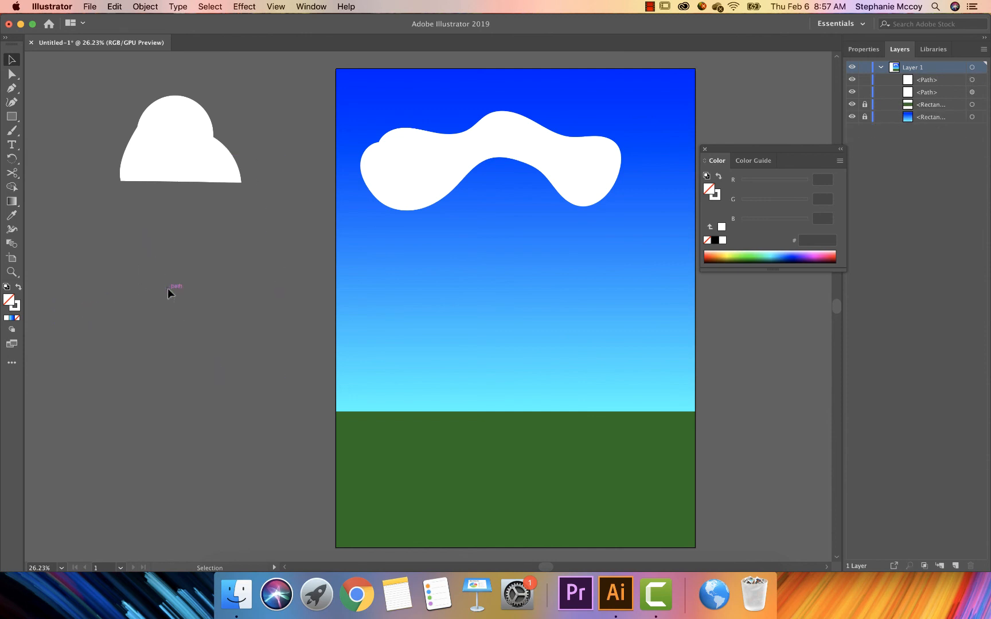
left_click(170, 153)
key("Delete")
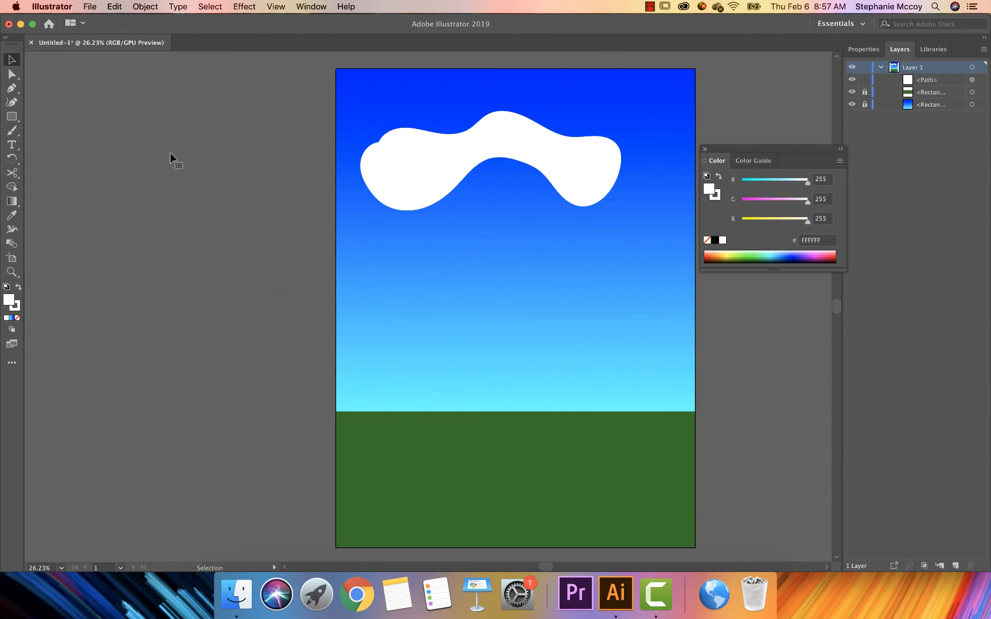